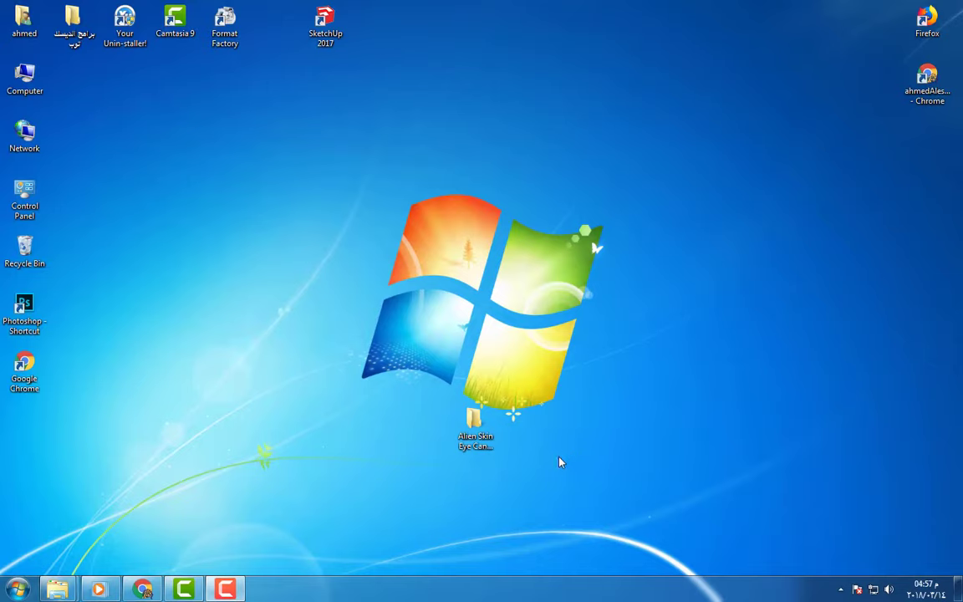
Open the Alien Skin Eye Candy 7.0.0.1104 folder to install the Eye Candy 7 filter
{"action": "double_click", "coordinate": [476, 439]}
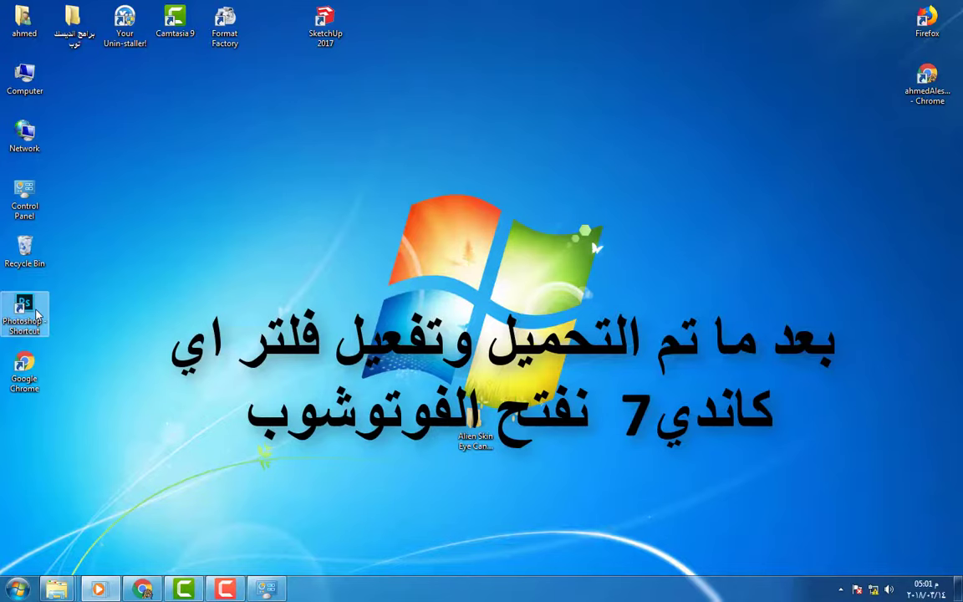
Launch Photoshop and size a new document 30 × 30 centimetres at 300 pixels/inch
{"action": "double_click", "coordinate": [36, 313]}
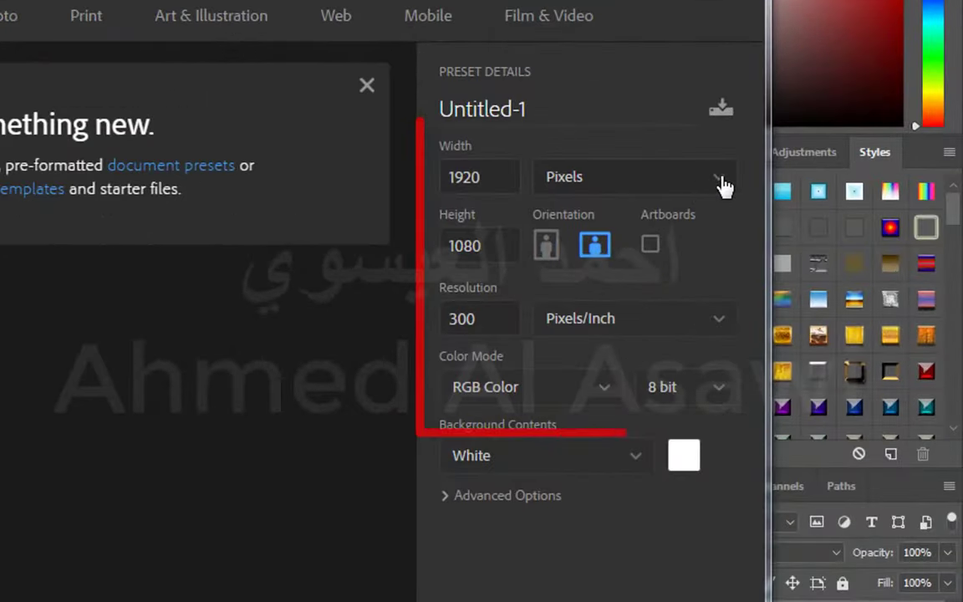
{"action": "left_click", "coordinate": [721, 182]}
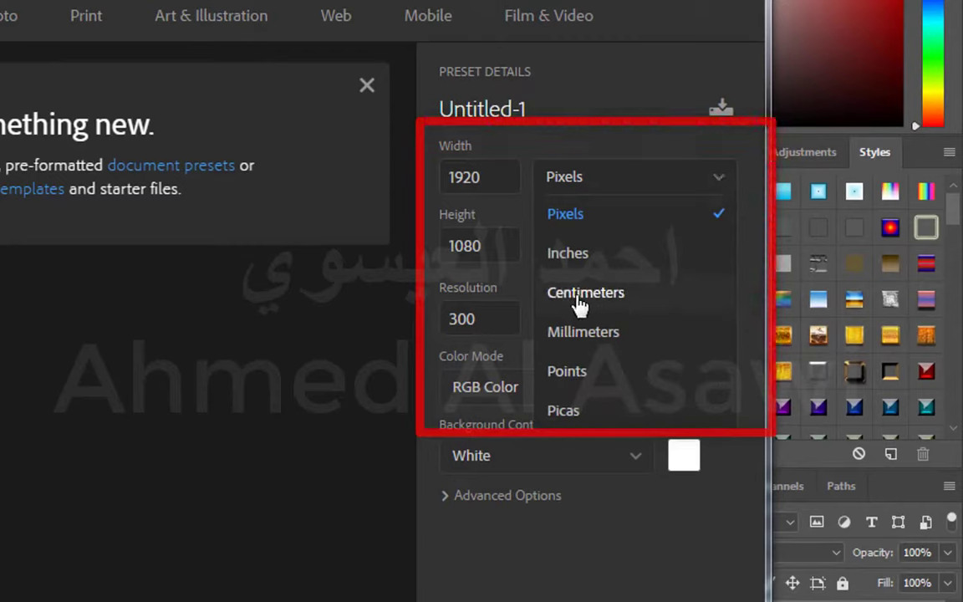
{"action": "left_click", "coordinate": [580, 301]}
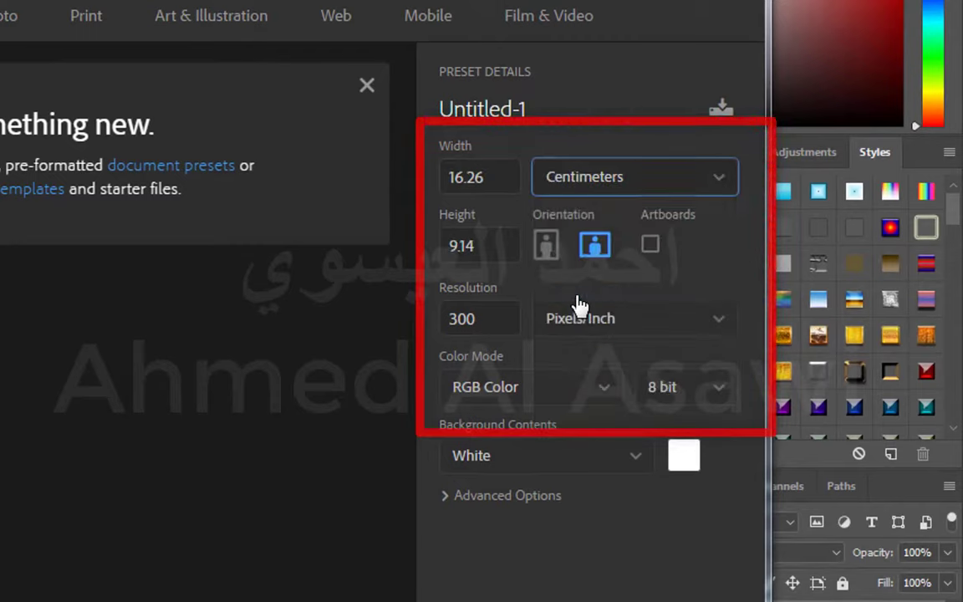
{"action": "double_click", "coordinate": [489, 180]}
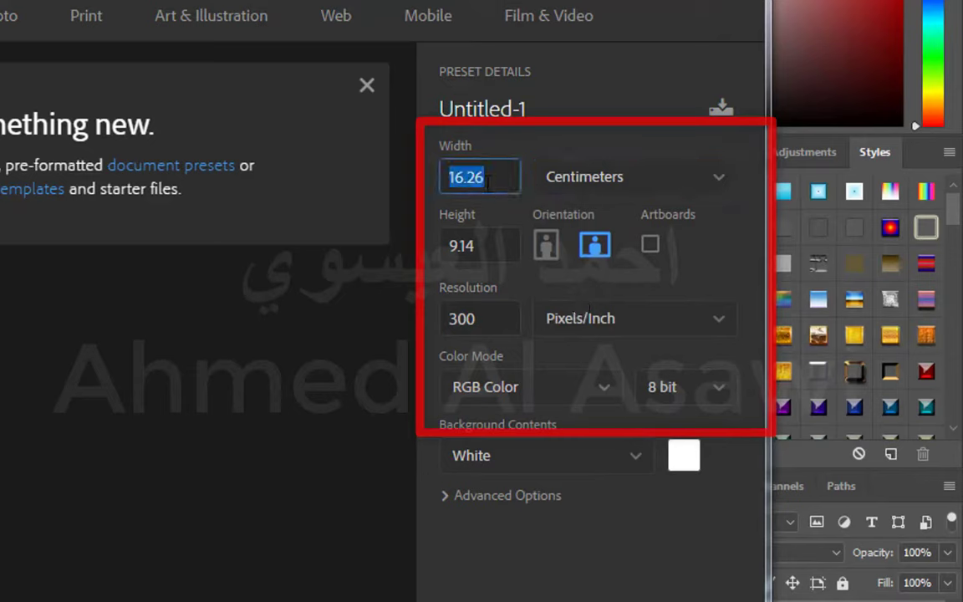
{"action": "type", "text": "3"}
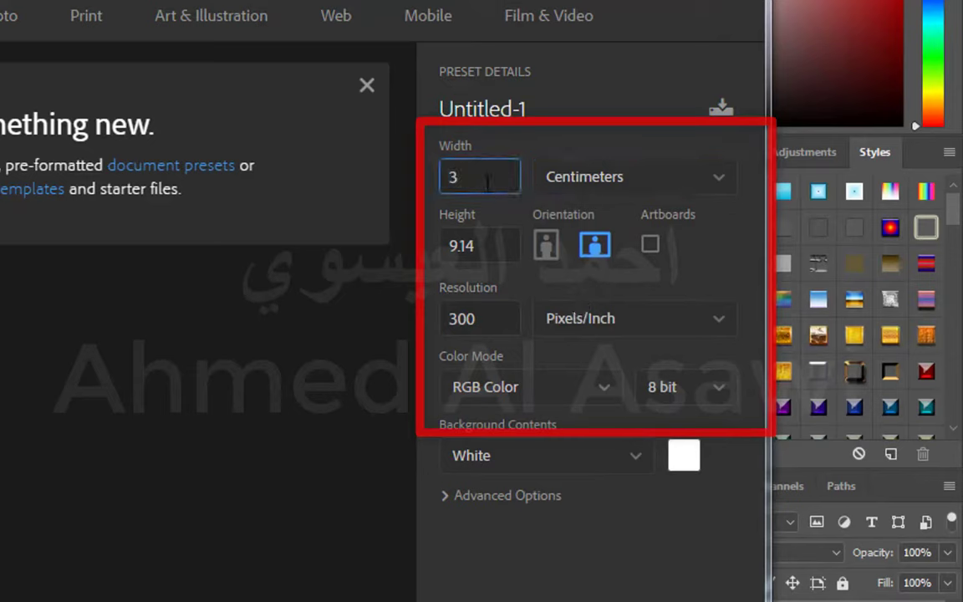
{"action": "type", "text": "0"}
{"action": "double_click", "coordinate": [479, 247]}
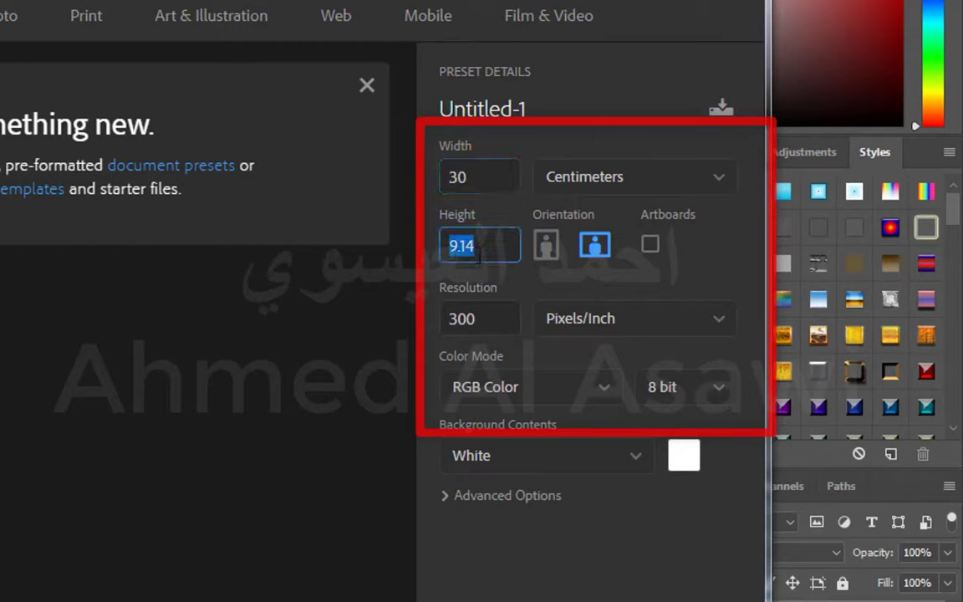
{"action": "type", "text": "30"}
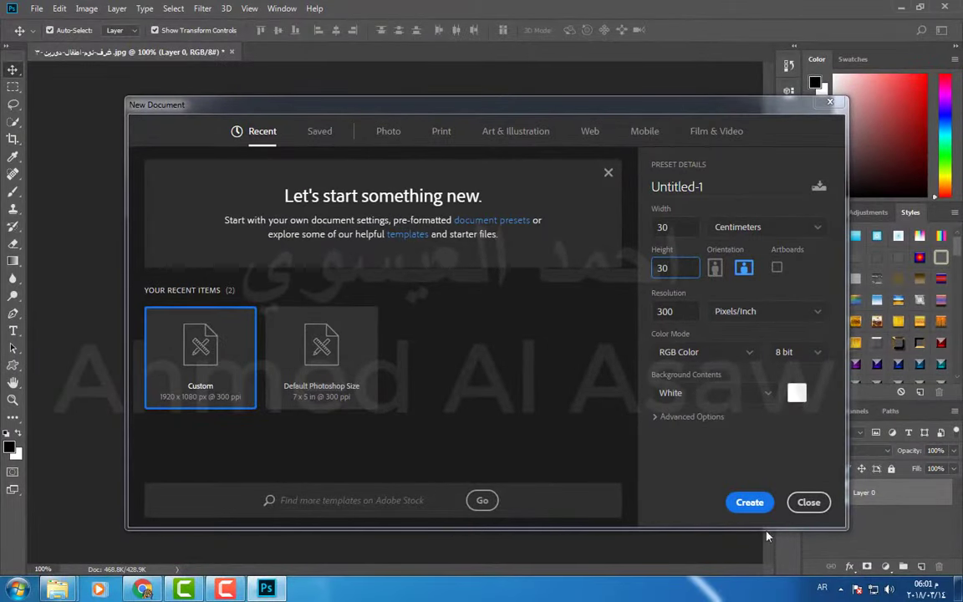
Create the 30 cm document, then make a new desktop folder named save
{"action": "left_click", "coordinate": [749, 503]}
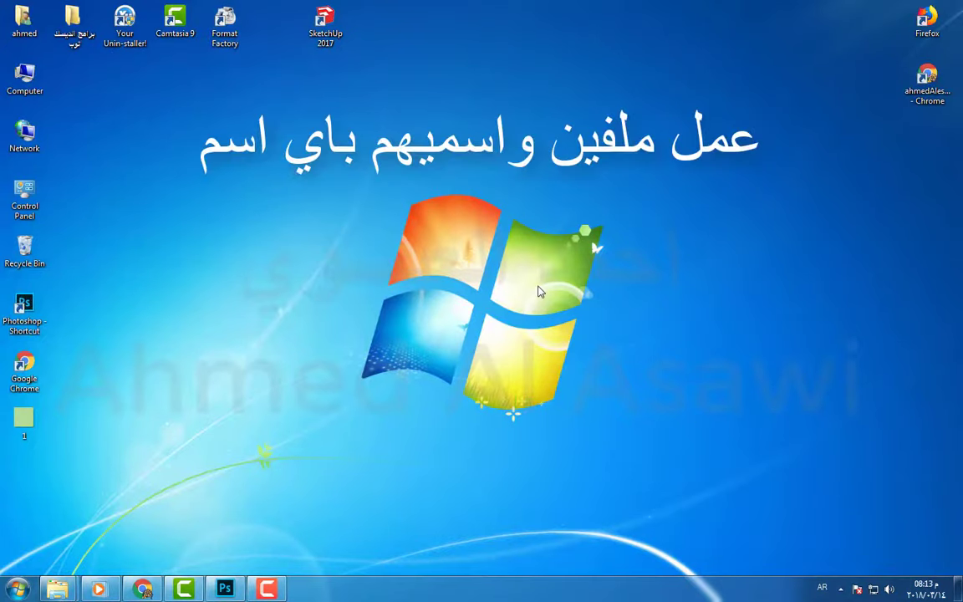
{"action": "right_click", "coordinate": [540, 289]}
{"action": "mouse_move", "coordinate": [577, 431]}
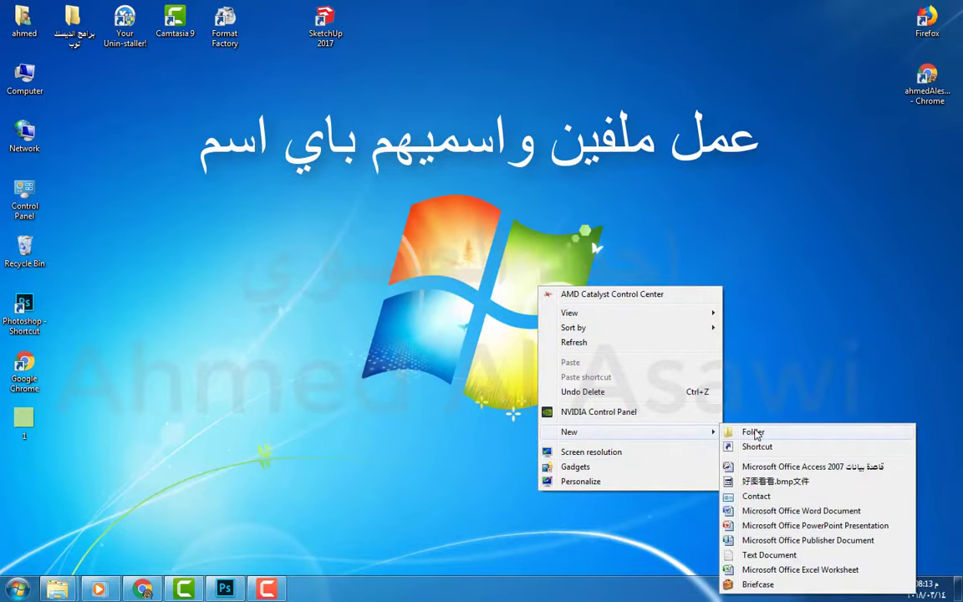
{"action": "left_click", "coordinate": [747, 427]}
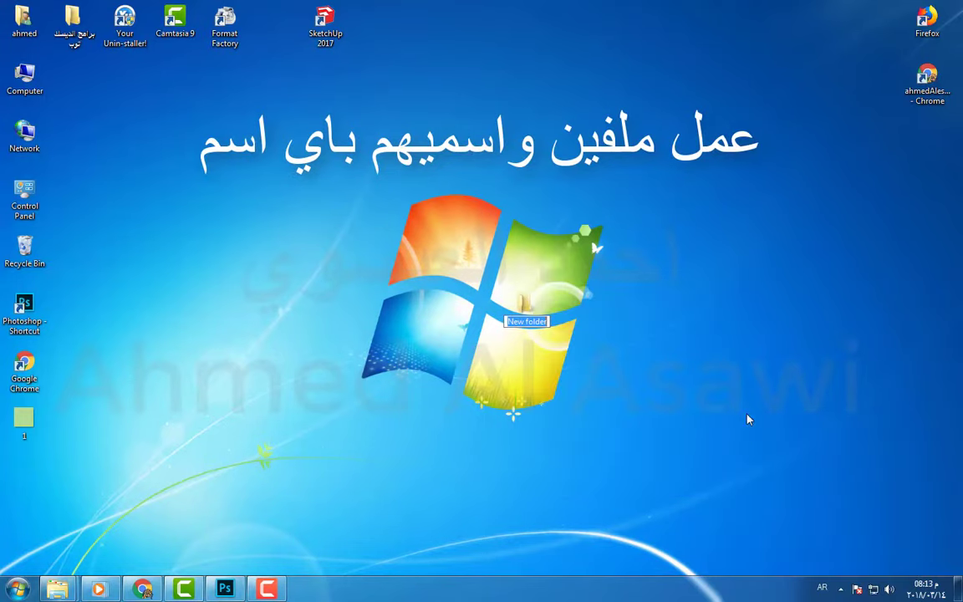
{"action": "key", "text": "alt+shift"}
{"action": "type", "text": "s"}
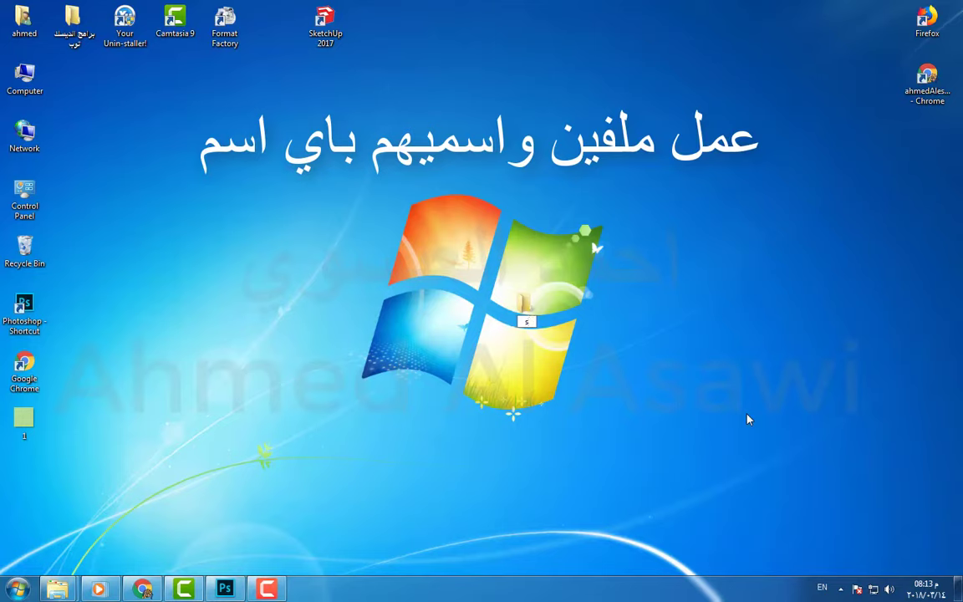
{"action": "type", "text": "a"}
{"action": "type", "text": "w"}
{"action": "type", "text": "e"}
{"action": "key", "text": "Return"}
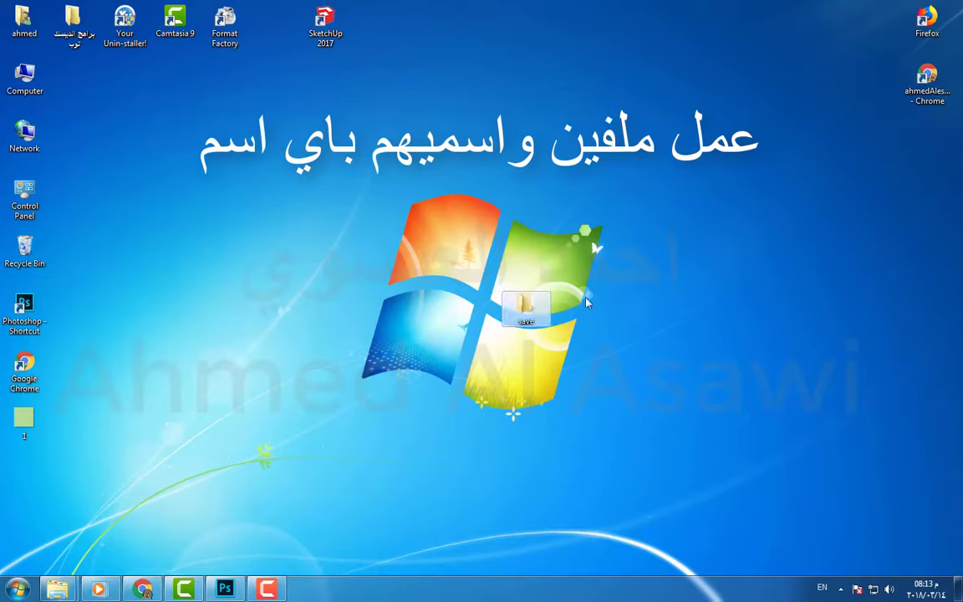
Add a second folder named Save SketchUp and place both folders side by side on the right
{"action": "right_click", "coordinate": [587, 299]}
{"action": "mouse_move", "coordinate": [636, 444]}
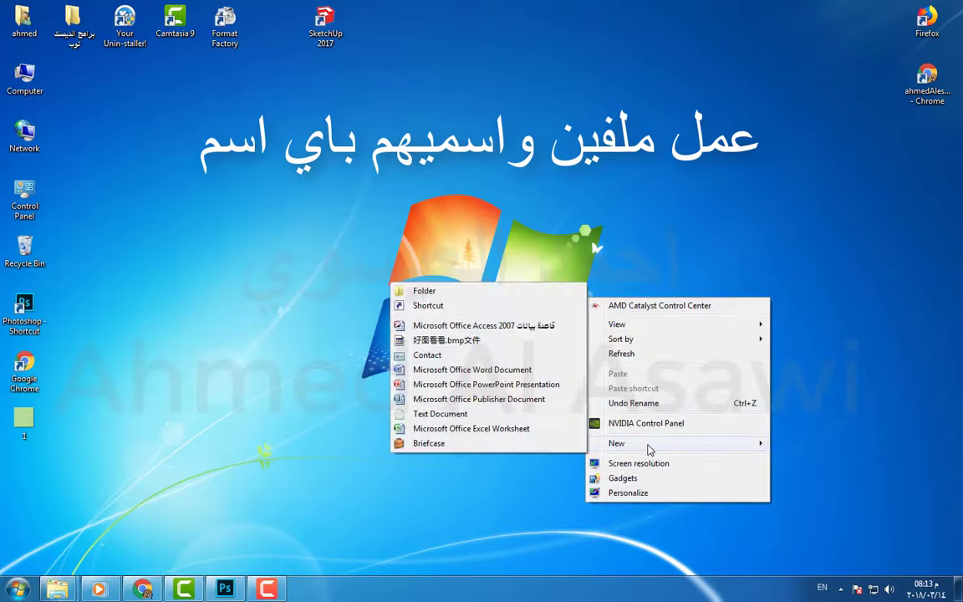
{"action": "left_click", "coordinate": [424, 291]}
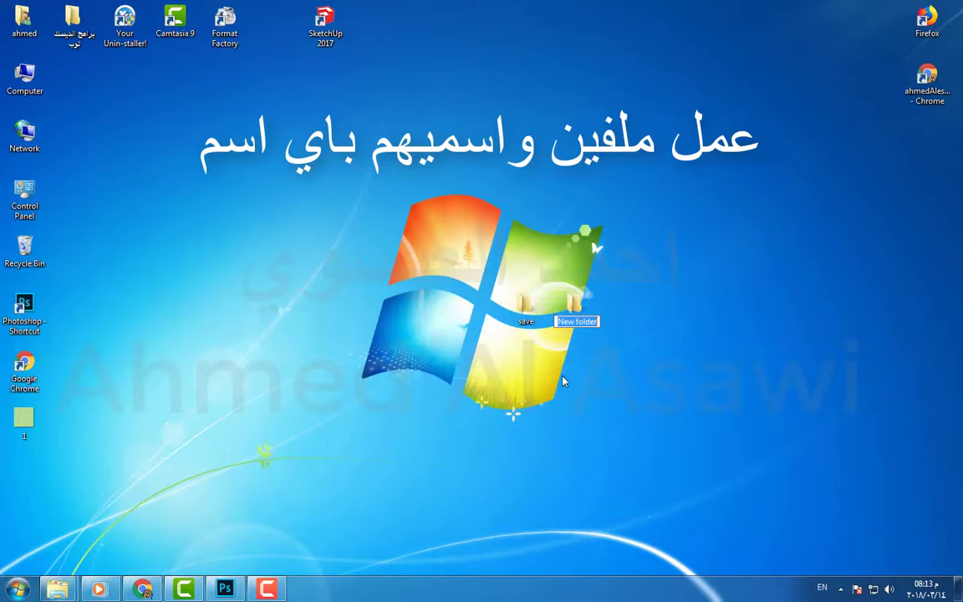
{"action": "left_click", "coordinate": [584, 323]}
{"action": "double_click", "coordinate": [584, 323]}
{"action": "left_click", "coordinate": [584, 323]}
{"action": "right_click", "coordinate": [583, 321]}
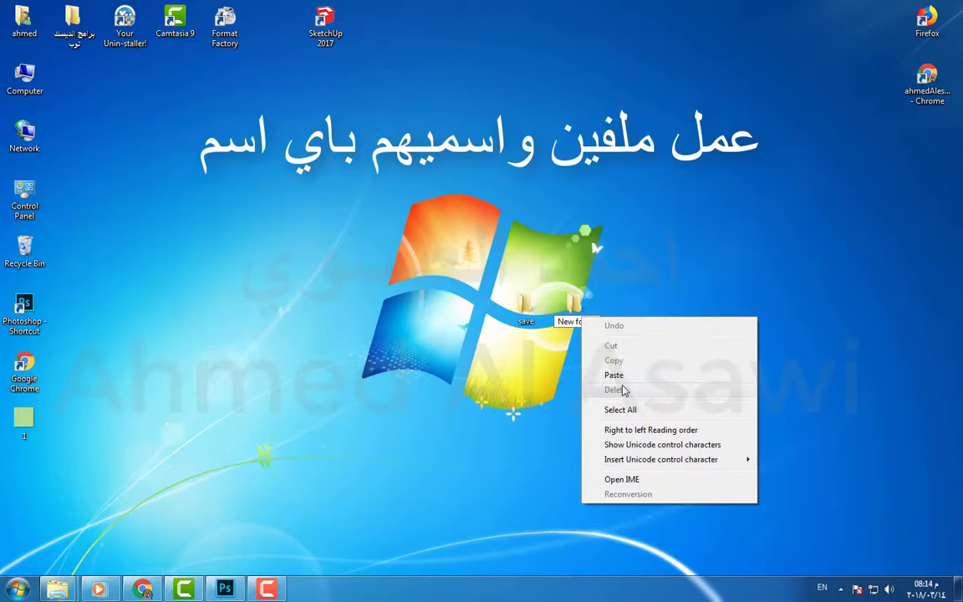
{"action": "left_click", "coordinate": [569, 322]}
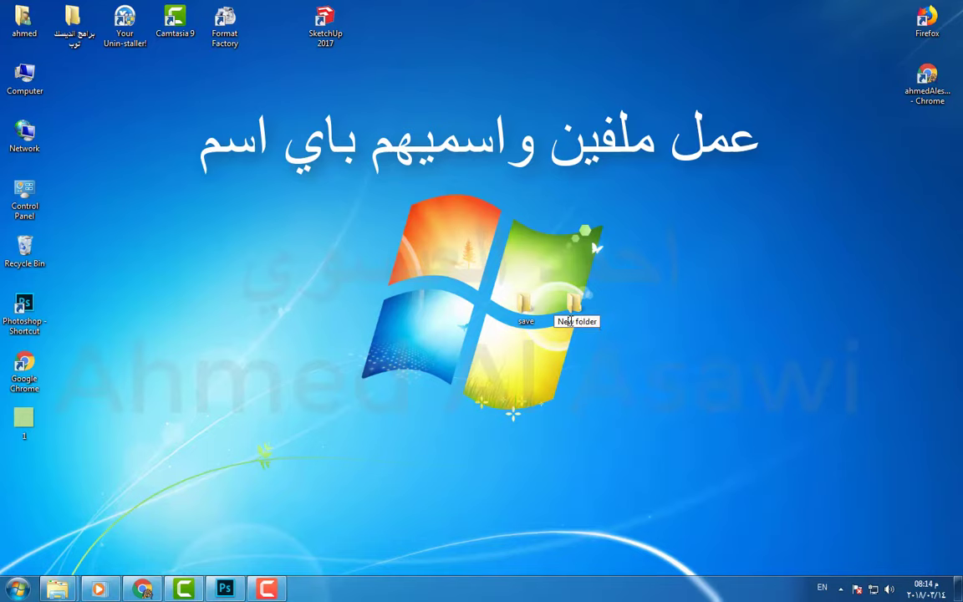
{"action": "key", "text": "BackSpace"}
{"action": "key", "text": "BackSpace"}
{"action": "left_click_drag", "start_coordinate": [591, 322], "coordinate": [563, 324]}
{"action": "type", "text": "Save SketchUp"}
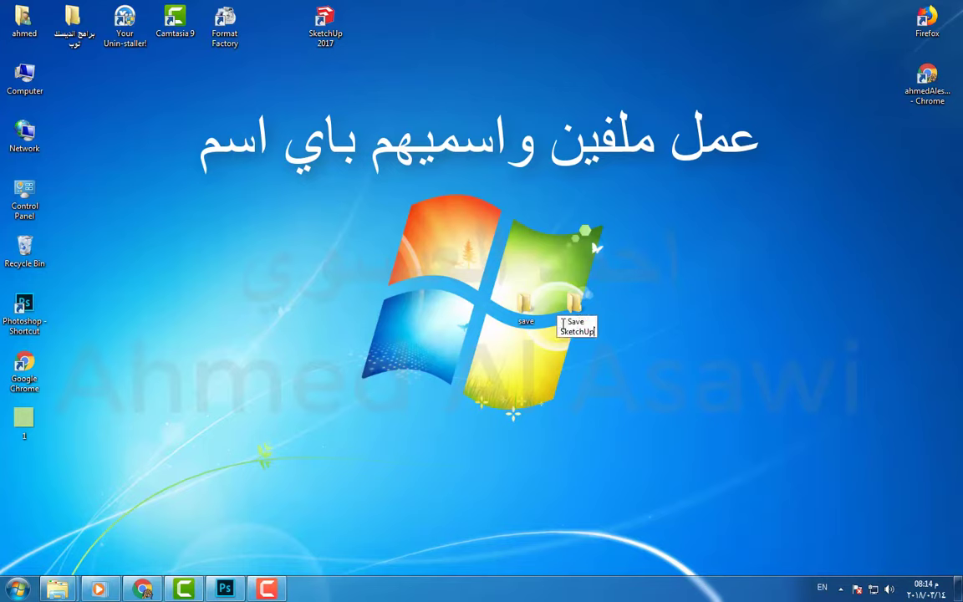
{"action": "key", "text": "Return"}
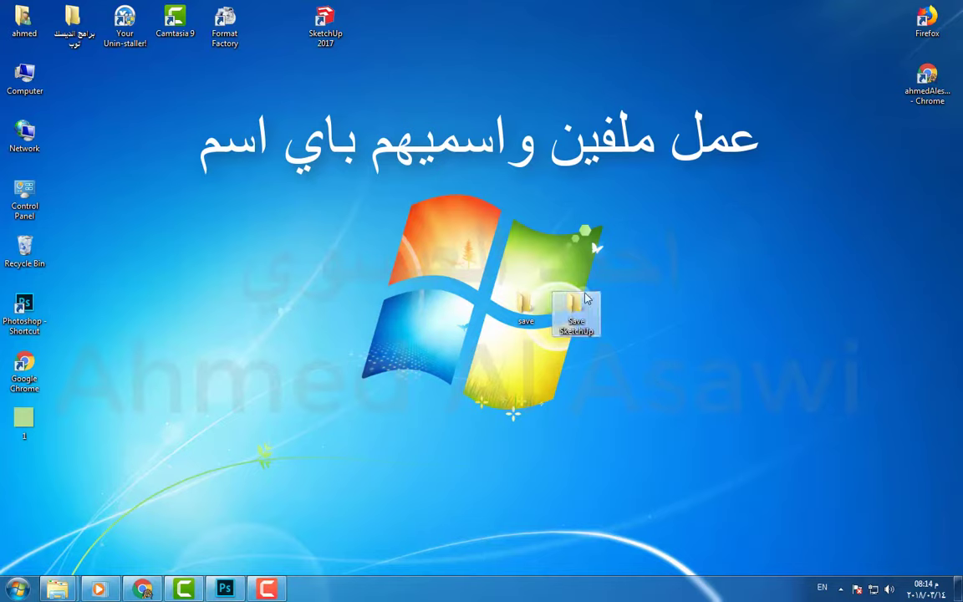
{"action": "left_click_drag", "start_coordinate": [569, 328], "coordinate": [718, 327]}
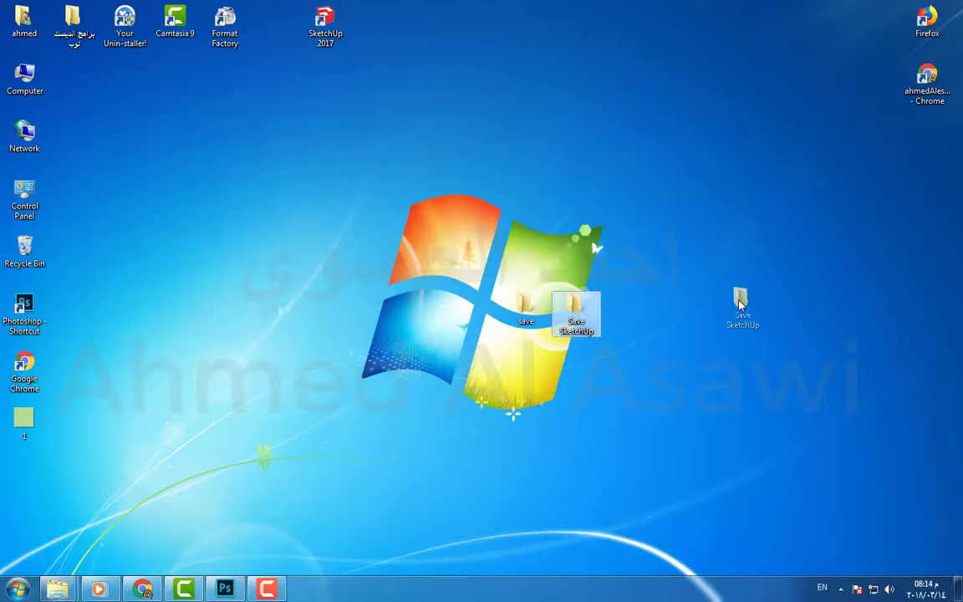
{"action": "left_click_drag", "start_coordinate": [520, 311], "coordinate": [670, 311]}
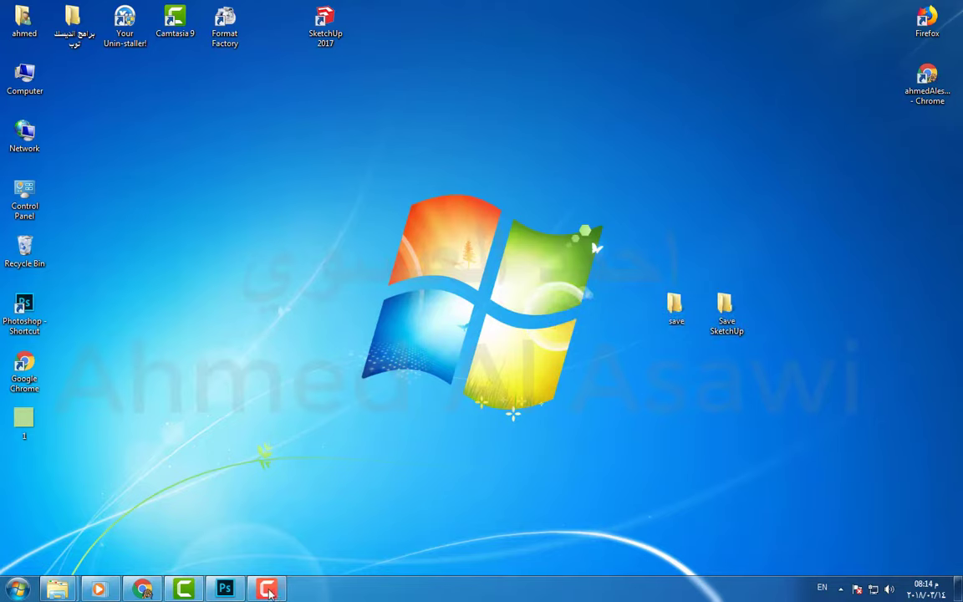
Open Eye Candy 7 on Untitled-1 and apply Brick Wall's Bathroom Tiles Random Pink preset
{"action": "left_click", "coordinate": [225, 589]}
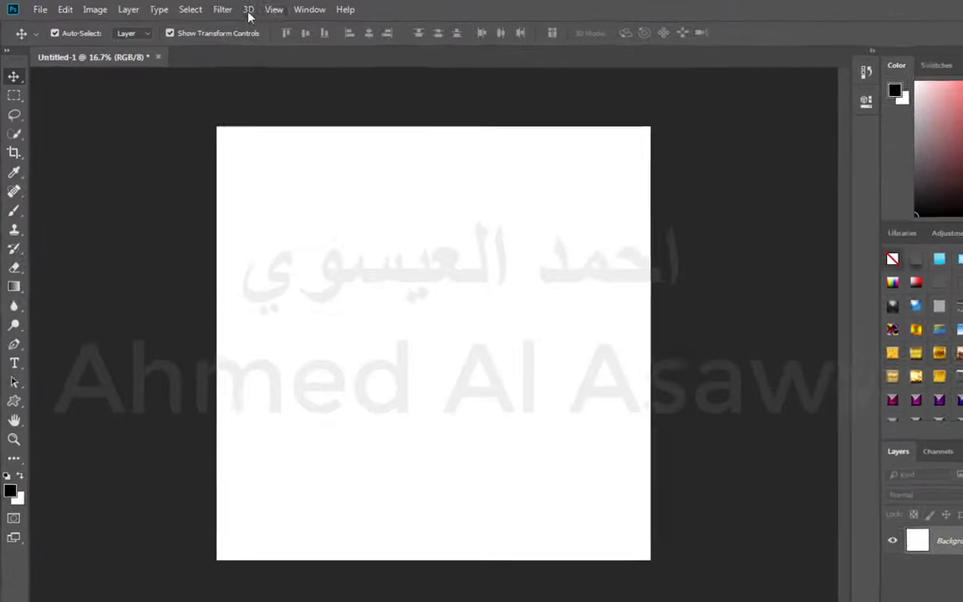
{"action": "left_click", "coordinate": [207, 10]}
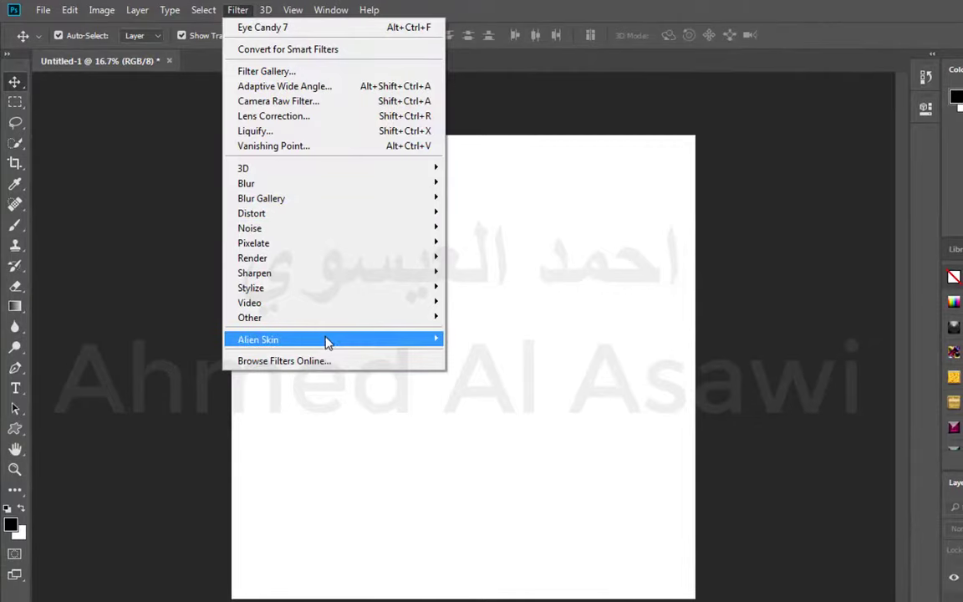
{"action": "mouse_move", "coordinate": [258, 339]}
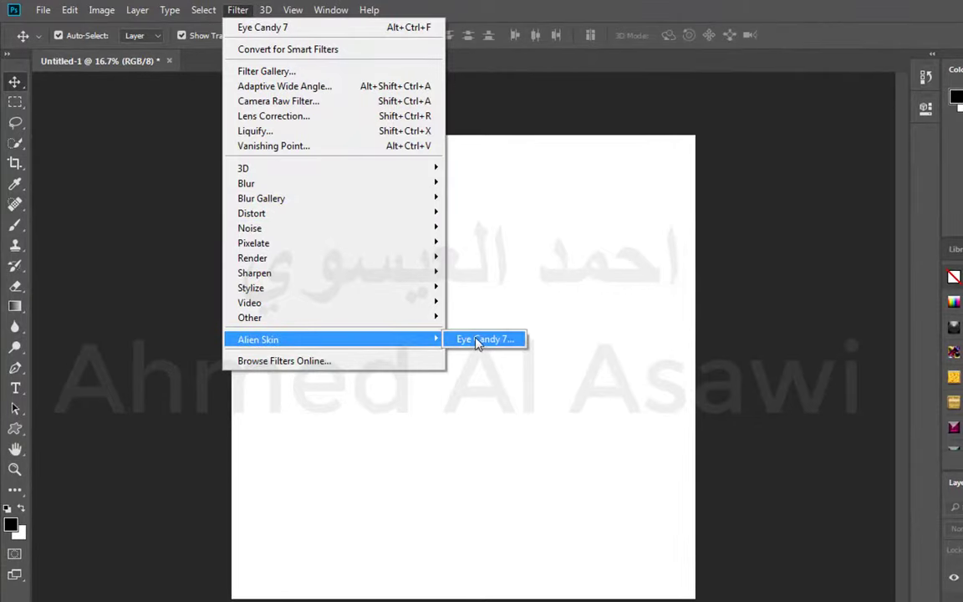
{"action": "left_click", "coordinate": [478, 342]}
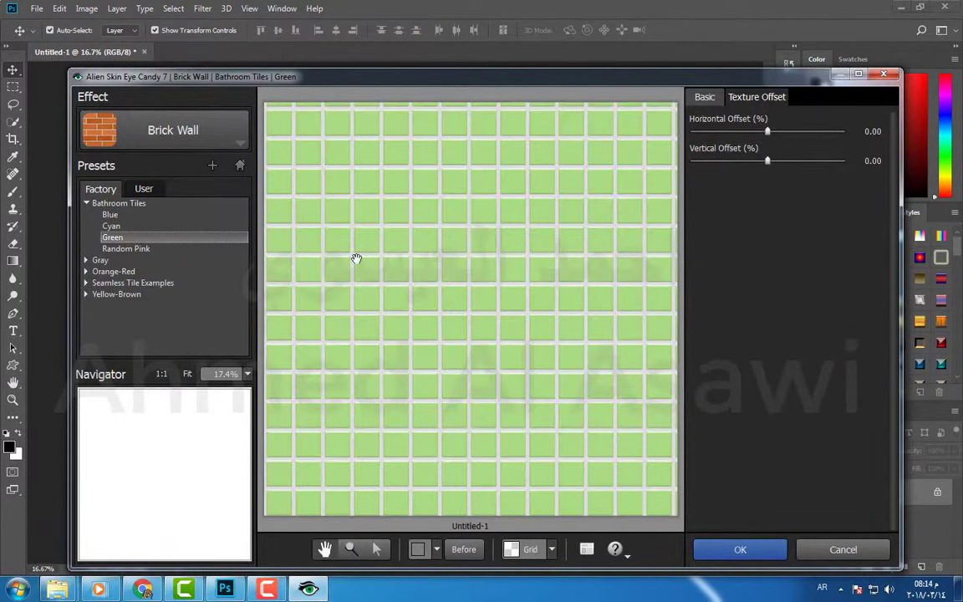
{"action": "left_click", "coordinate": [238, 144]}
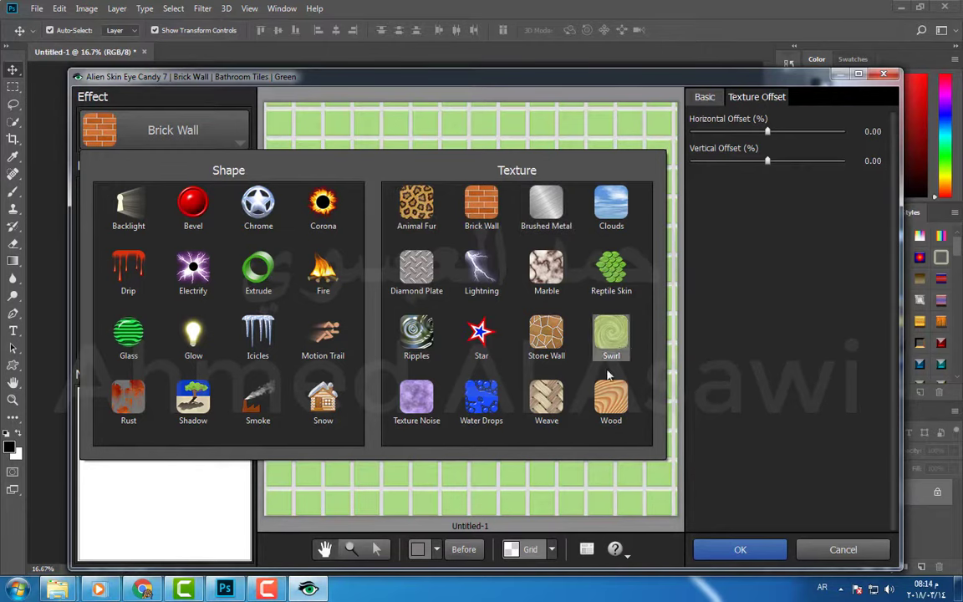
{"action": "left_click", "coordinate": [482, 214]}
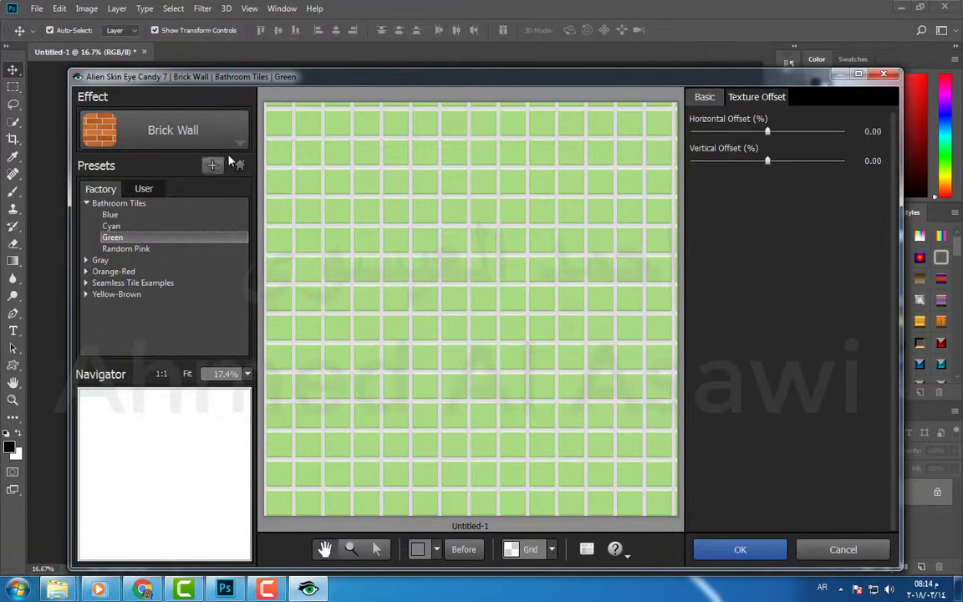
{"action": "left_click", "coordinate": [118, 250]}
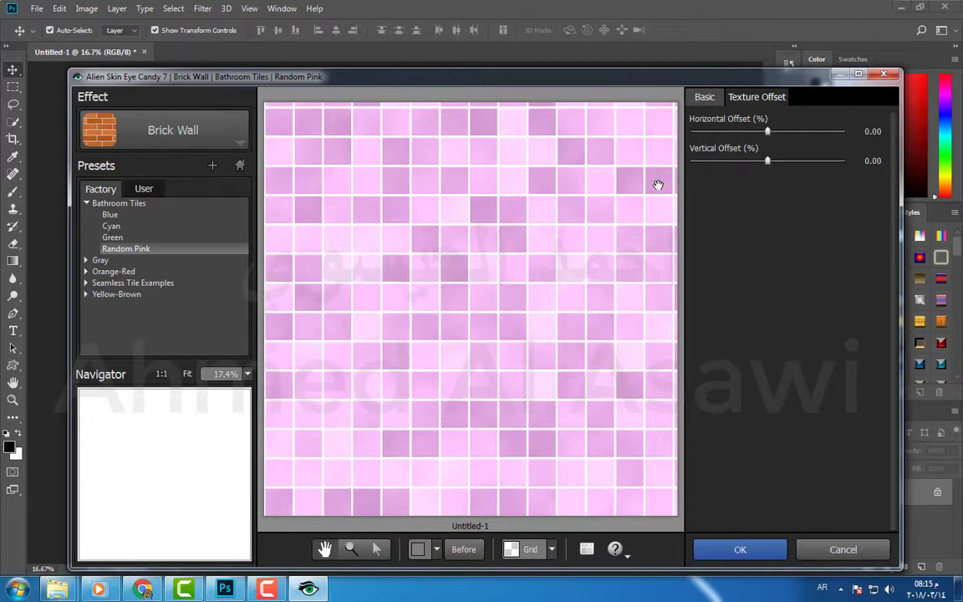
Adjust the tile texture offsets, ending at 1.20% horizontal with 2.80% vertical
{"action": "scroll", "coordinate": [585, 121], "scroll_direction": "down", "scroll_amount": 1}
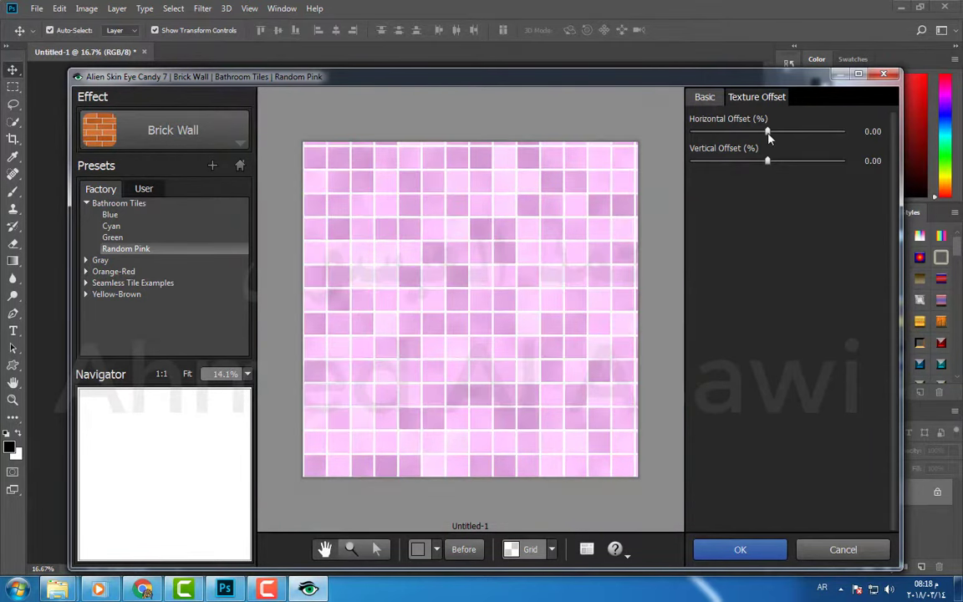
{"action": "left_click", "coordinate": [769, 132]}
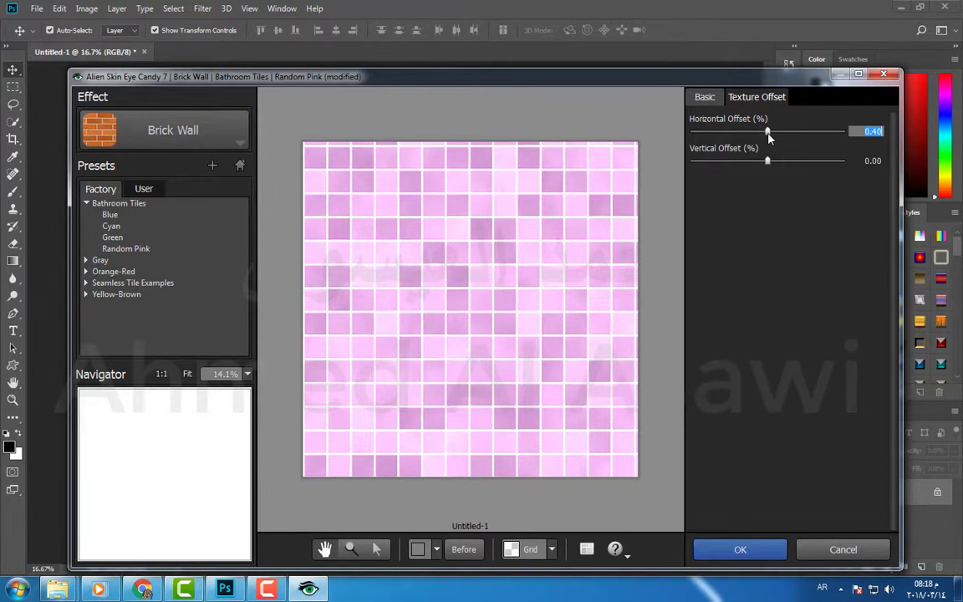
{"action": "left_click_drag", "start_coordinate": [768, 132], "coordinate": [770, 132]}
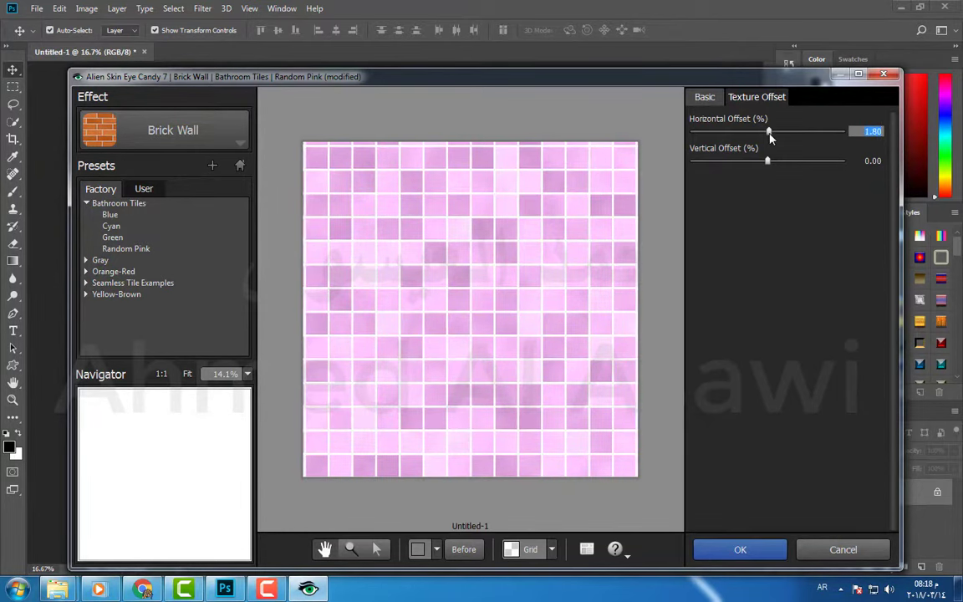
{"action": "left_click", "coordinate": [793, 225]}
{"action": "left_click_drag", "start_coordinate": [770, 166], "coordinate": [771, 166]}
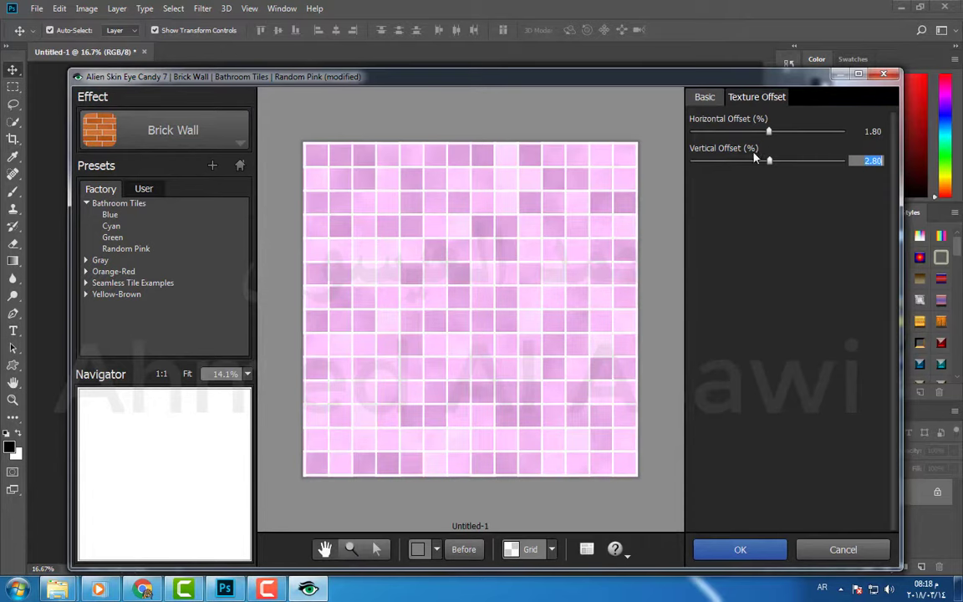
{"action": "left_click_drag", "start_coordinate": [768, 134], "coordinate": [771, 135]}
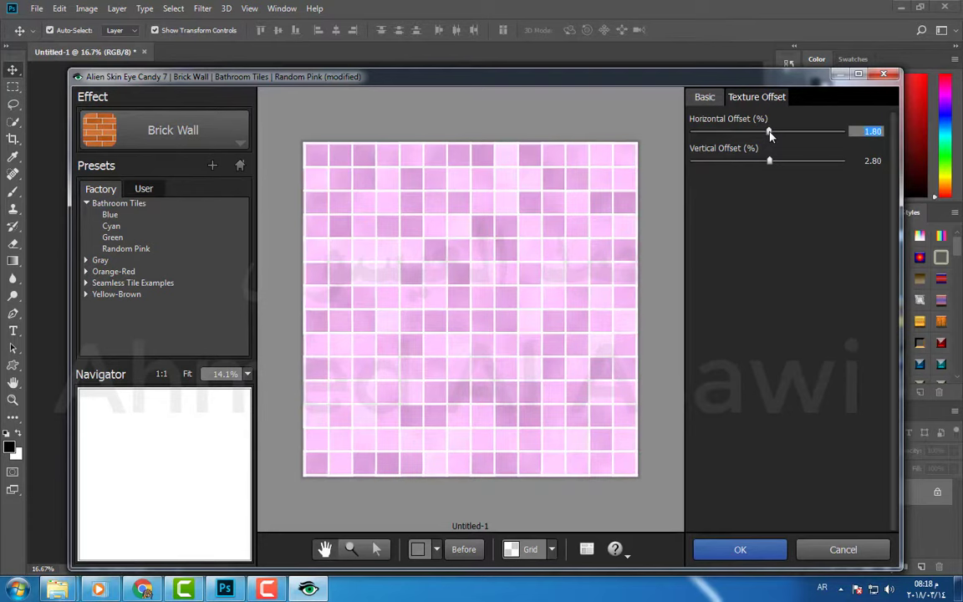
{"action": "left_click_drag", "start_coordinate": [770, 136], "coordinate": [771, 140]}
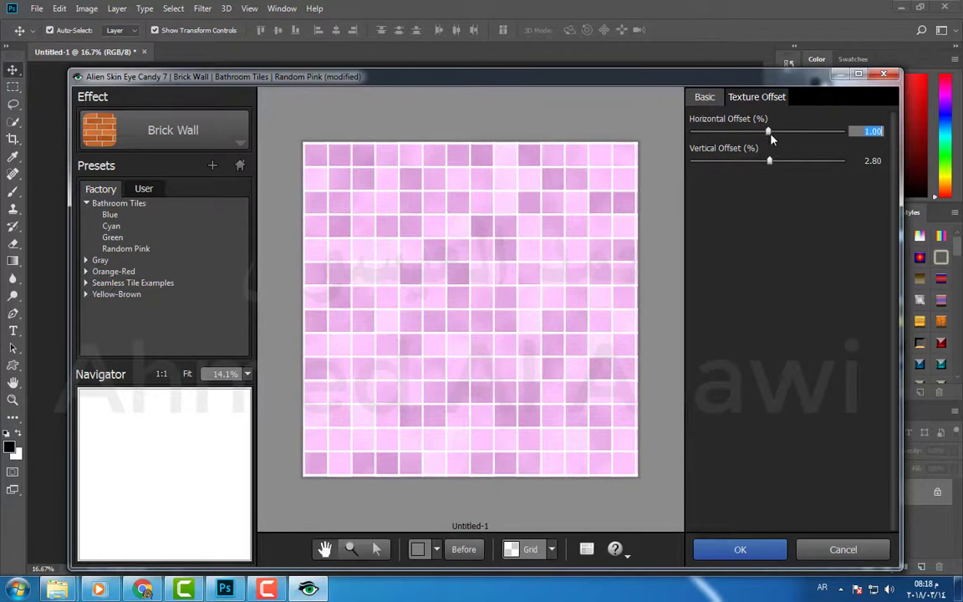
{"action": "left_click_drag", "start_coordinate": [770, 136], "coordinate": [771, 136]}
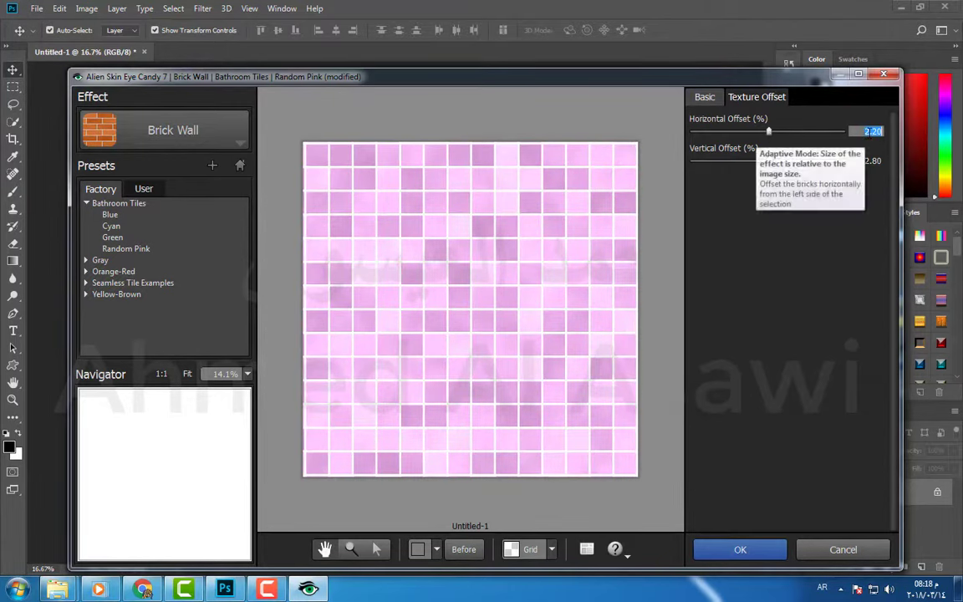
{"action": "left_click", "coordinate": [868, 131]}
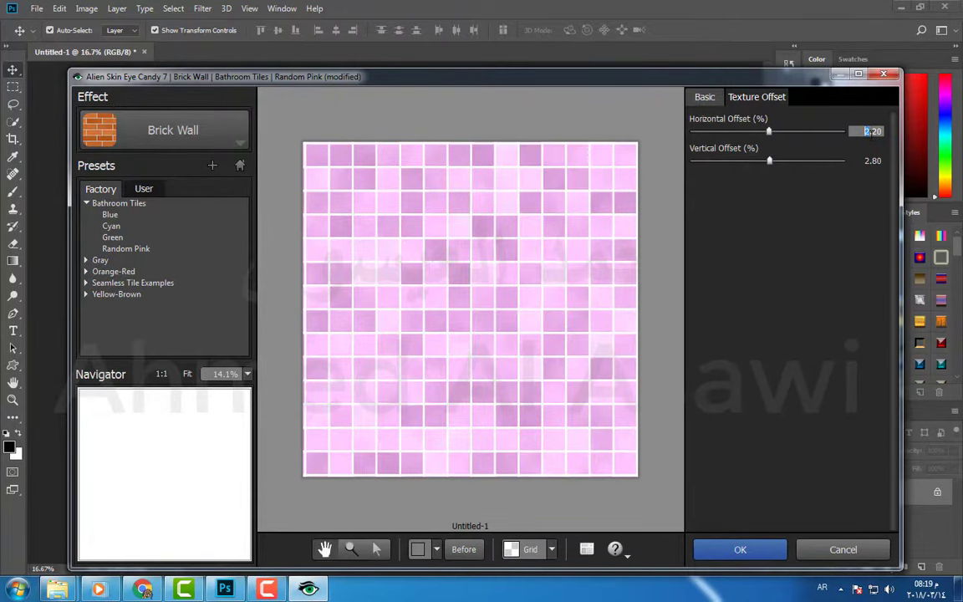
{"action": "type", "text": "1.20"}
{"action": "key", "text": "Tab"}
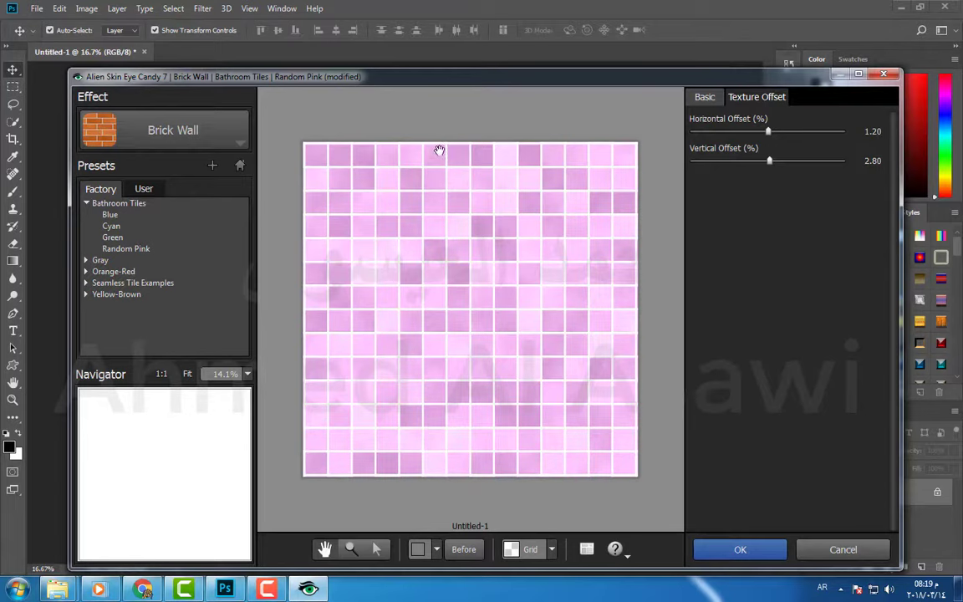
Apply the pink tile texture to the canvas and begin saving it in PNG format
{"action": "left_click", "coordinate": [739, 548]}
{"action": "key", "text": "ctrl+j"}
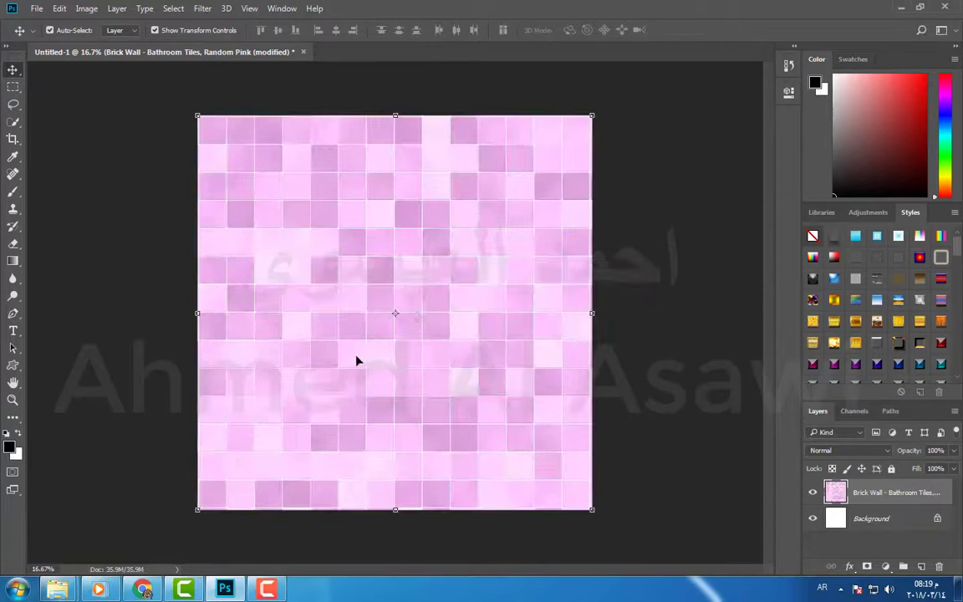
{"action": "left_click", "coordinate": [37, 10]}
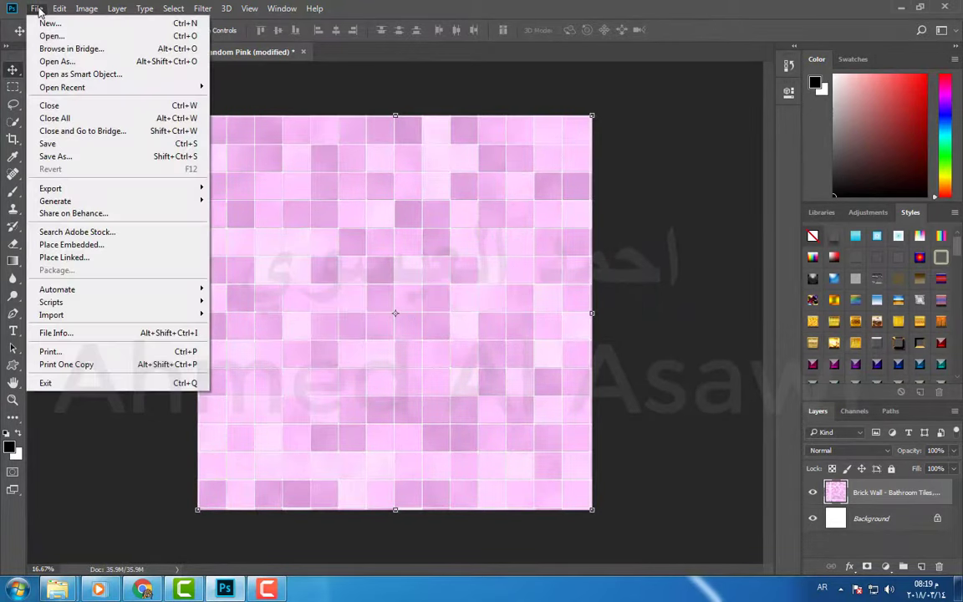
{"action": "left_click", "coordinate": [68, 162]}
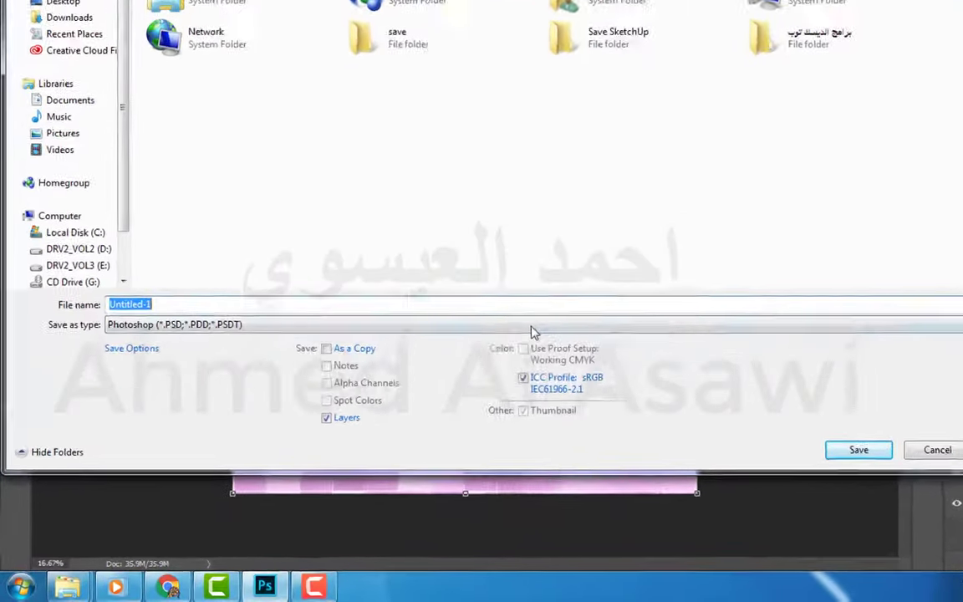
{"action": "left_click", "coordinate": [454, 367]}
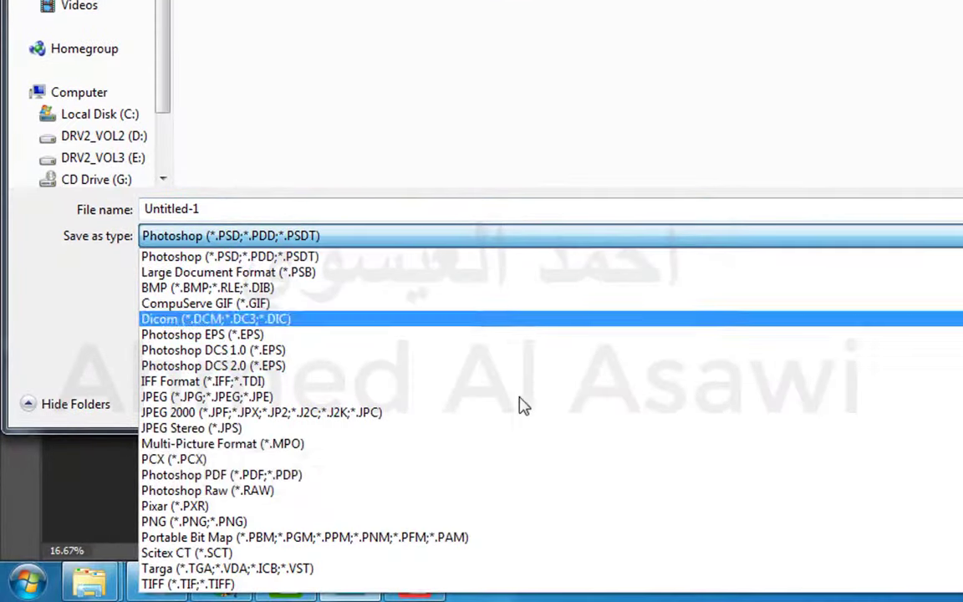
{"action": "left_click", "coordinate": [243, 524]}
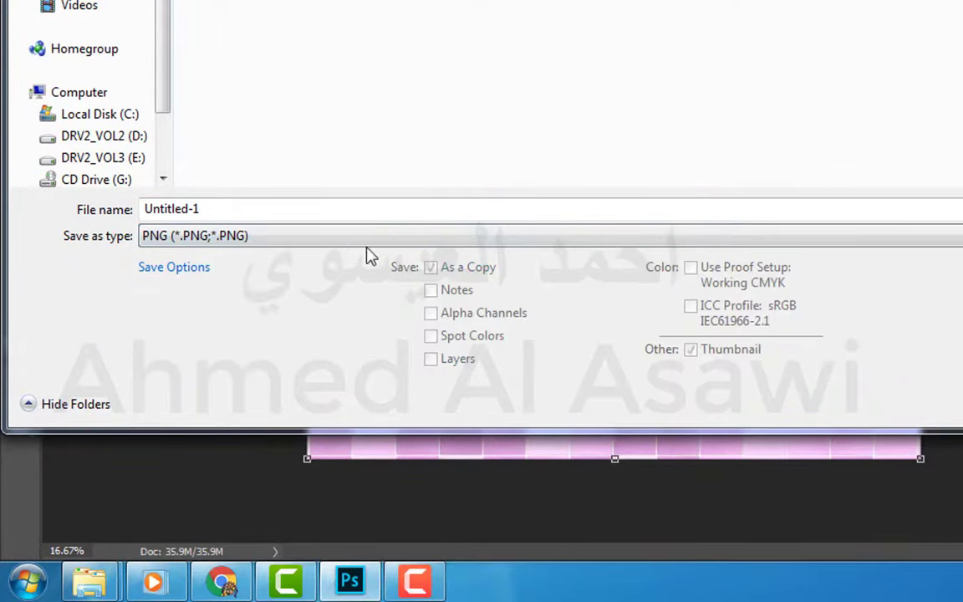
Save it as 1.png in the save folder, then delete the pink tile layer
{"action": "left_click", "coordinate": [352, 210]}
{"action": "type", "text": "1"}
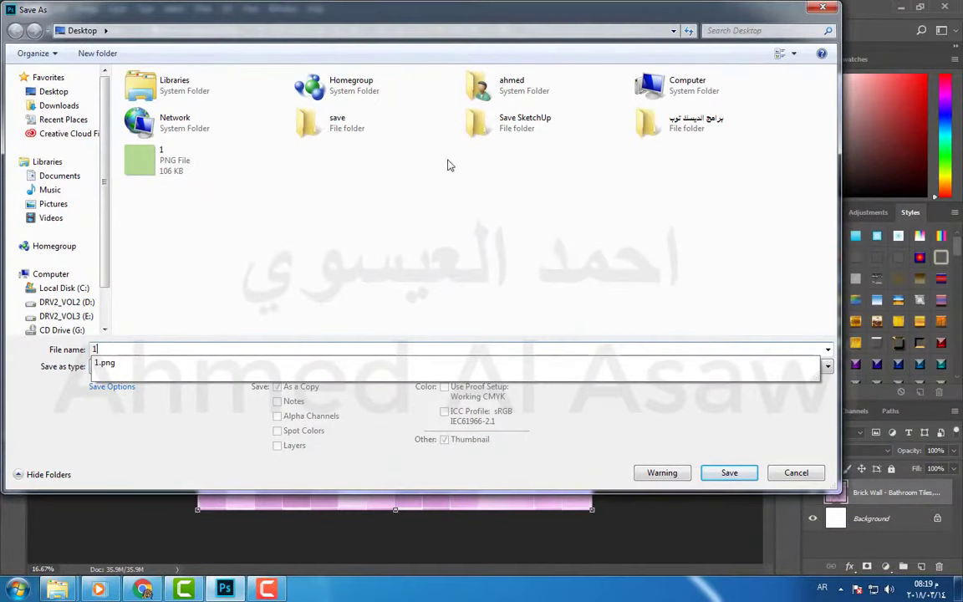
{"action": "double_click", "coordinate": [312, 117]}
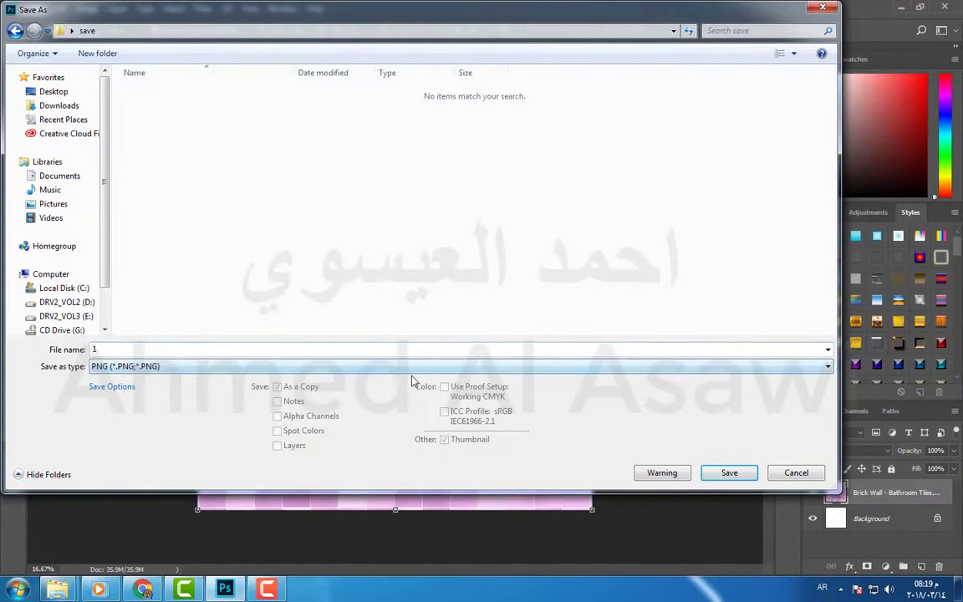
{"action": "left_click", "coordinate": [725, 482]}
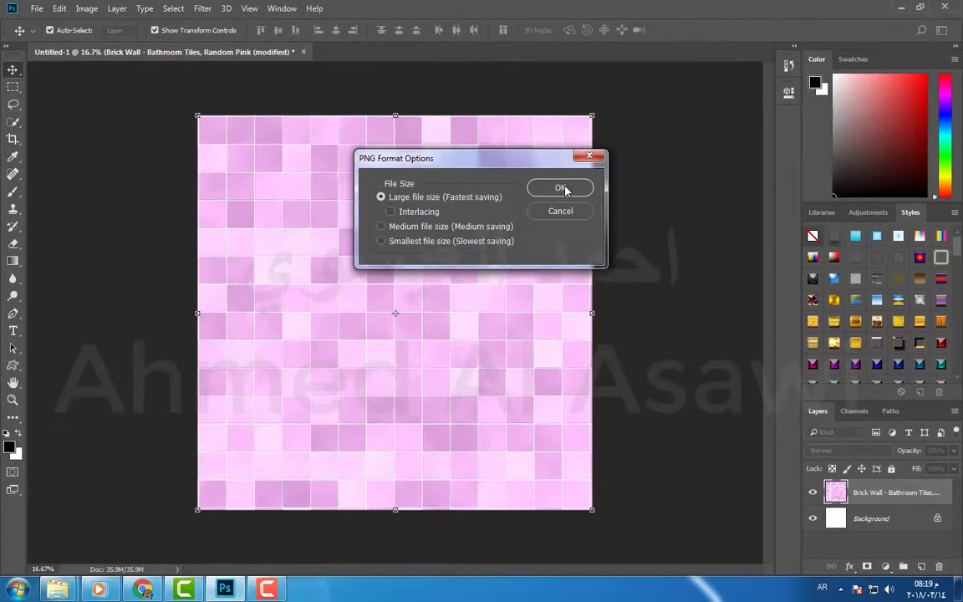
{"action": "left_click", "coordinate": [562, 188]}
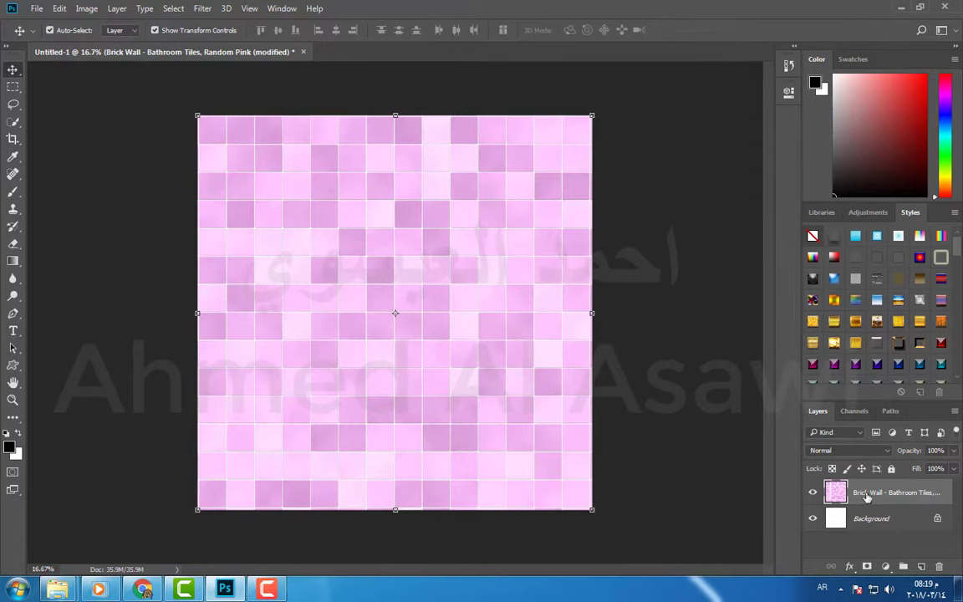
{"action": "key", "text": "Delete"}
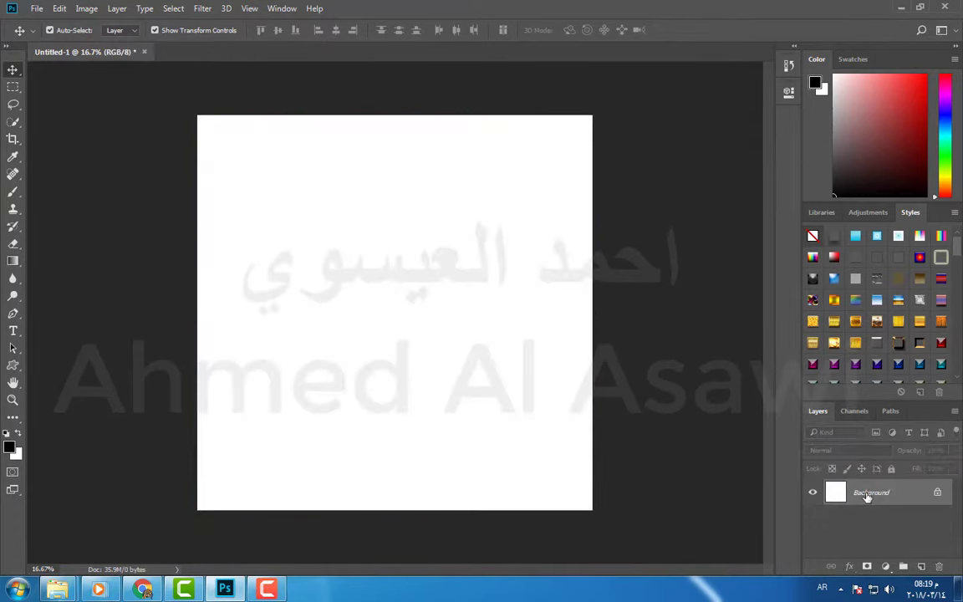
Apply Eye Candy 7's Brushed Metal Circular Copper preset to the canvas as a new layer
{"action": "left_click", "coordinate": [203, 9]}
{"action": "mouse_move", "coordinate": [220, 289]}
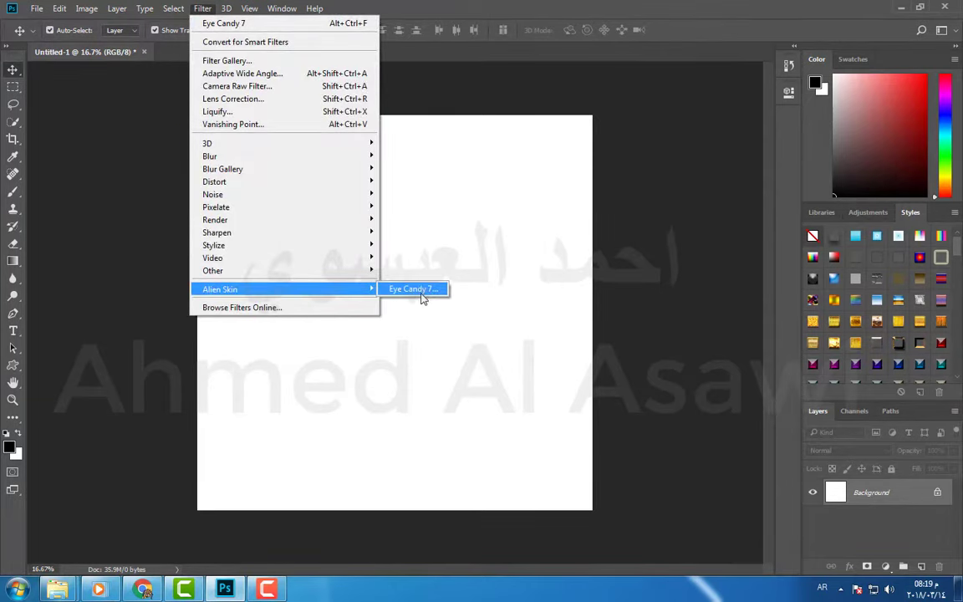
{"action": "left_click", "coordinate": [423, 295]}
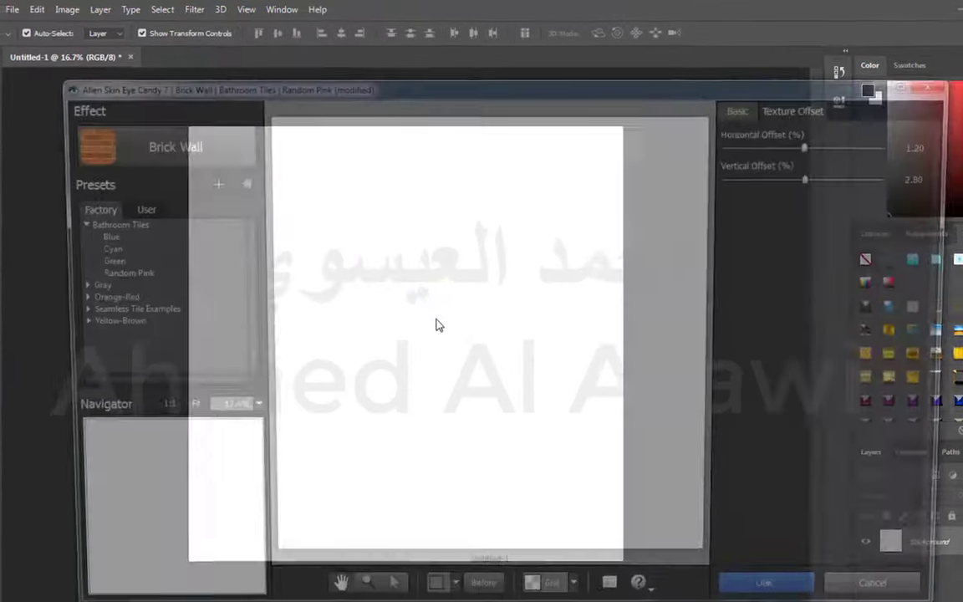
{"action": "left_click", "coordinate": [247, 160]}
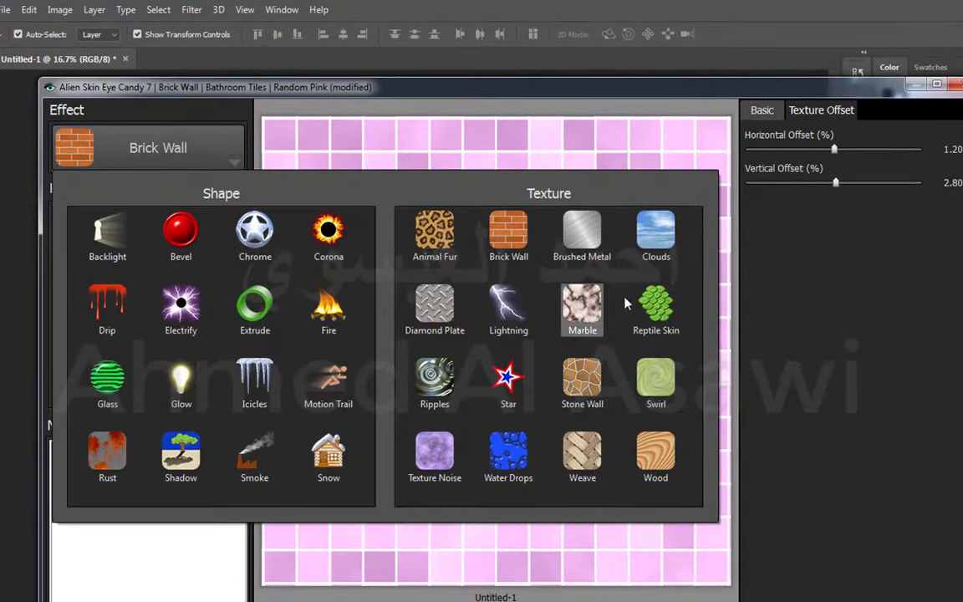
{"action": "left_click", "coordinate": [579, 242]}
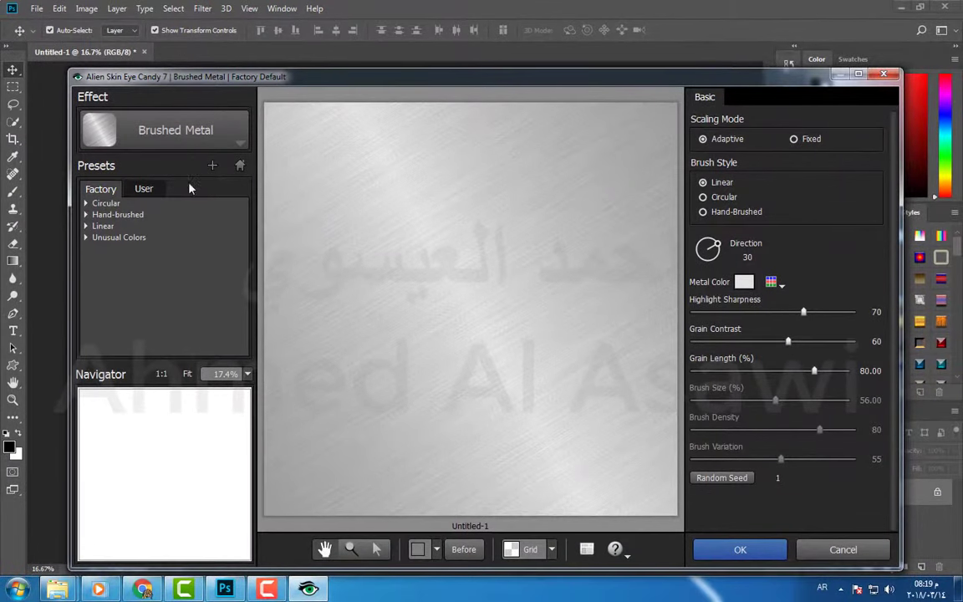
{"action": "left_click", "coordinate": [85, 205]}
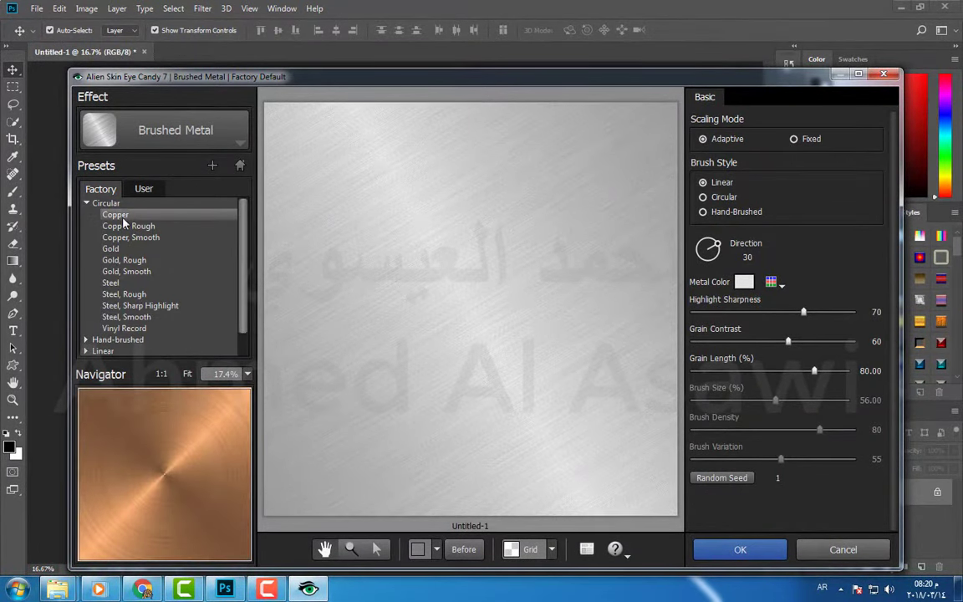
{"action": "left_click", "coordinate": [123, 219]}
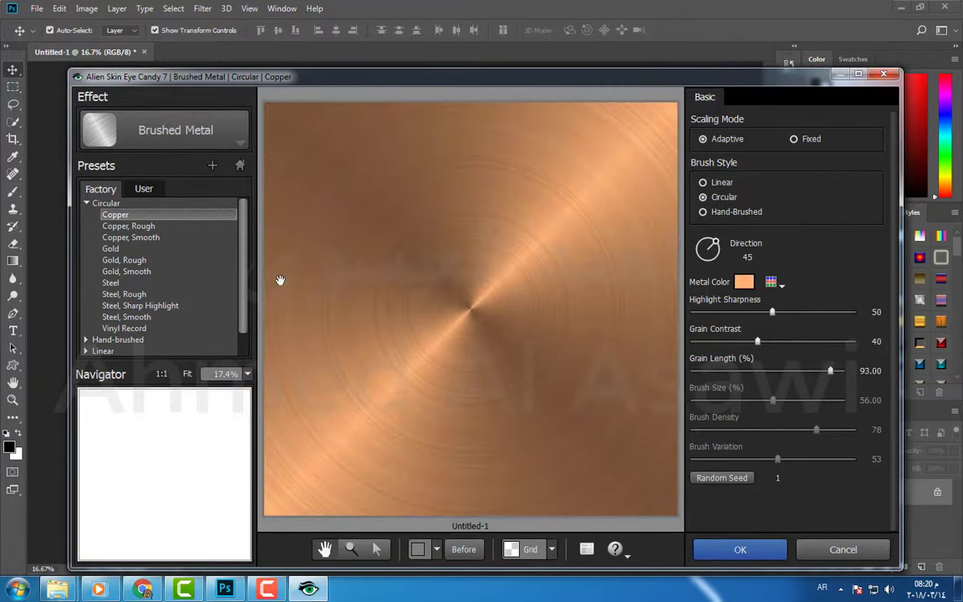
{"action": "left_click_drag", "start_coordinate": [466, 304], "coordinate": [472, 308]}
{"action": "scroll", "coordinate": [557, 279], "scroll_direction": "down", "scroll_amount": 1}
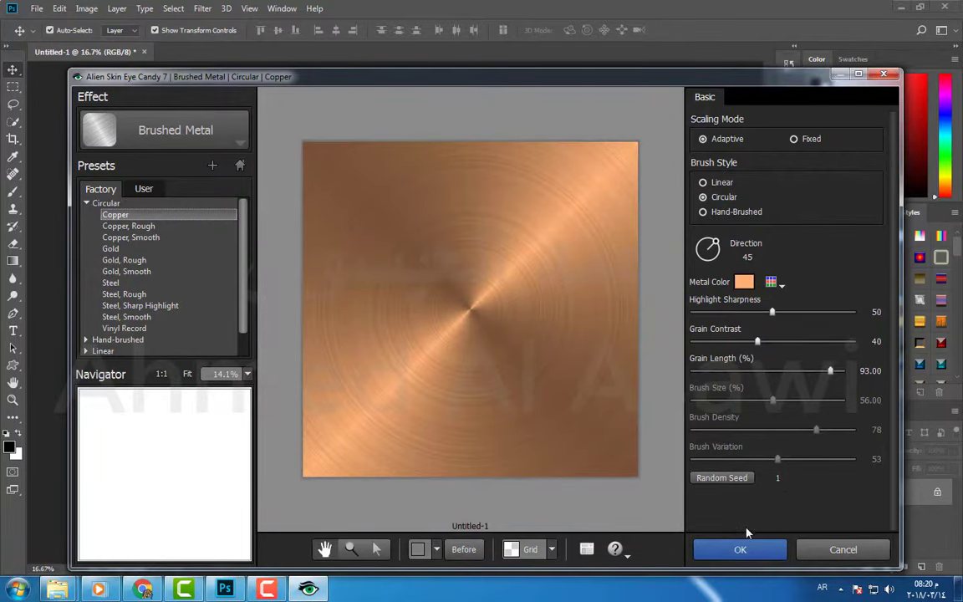
{"action": "left_click", "coordinate": [740, 550]}
{"action": "key", "text": "ctrl+j"}
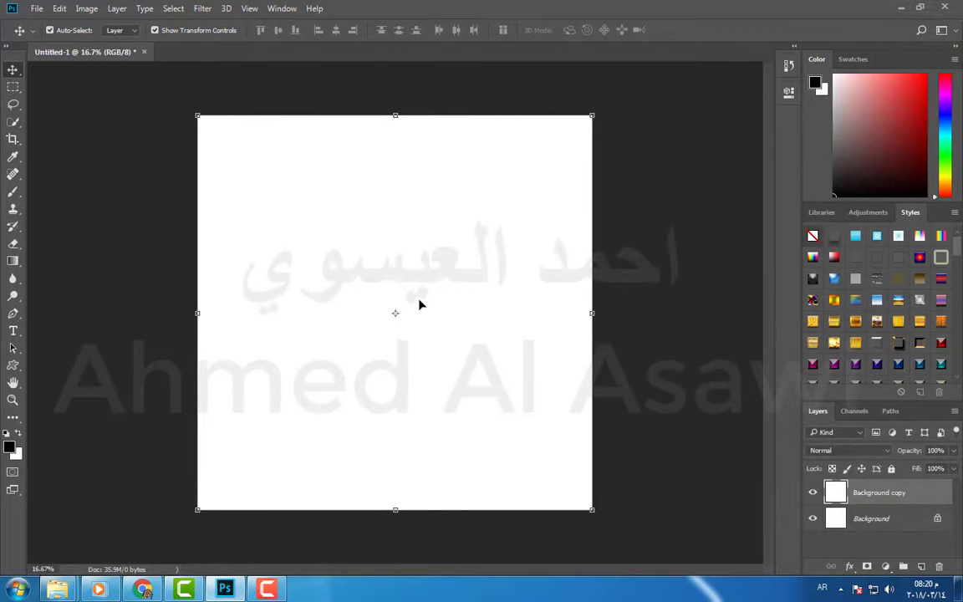
Save the copper texture as PNG file 2, then delete the copper layer
{"action": "left_click", "coordinate": [37, 8]}
{"action": "left_click", "coordinate": [77, 157]}
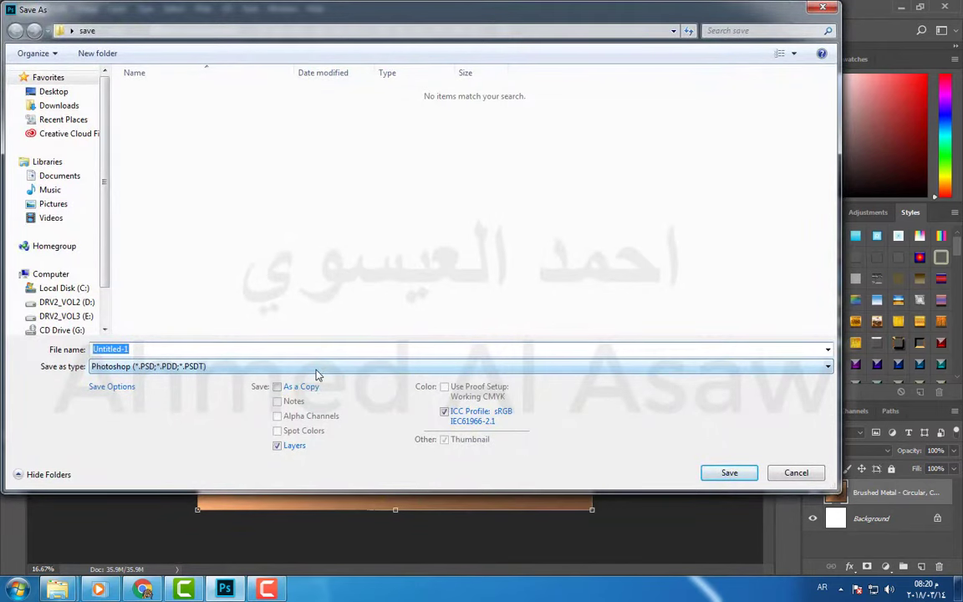
{"action": "left_click", "coordinate": [316, 370]}
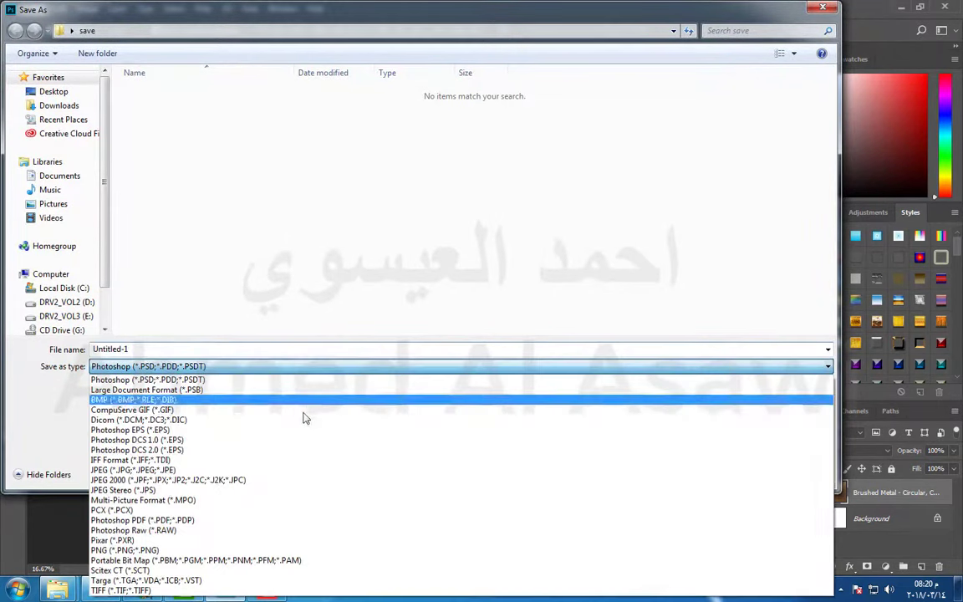
{"action": "left_click", "coordinate": [149, 550]}
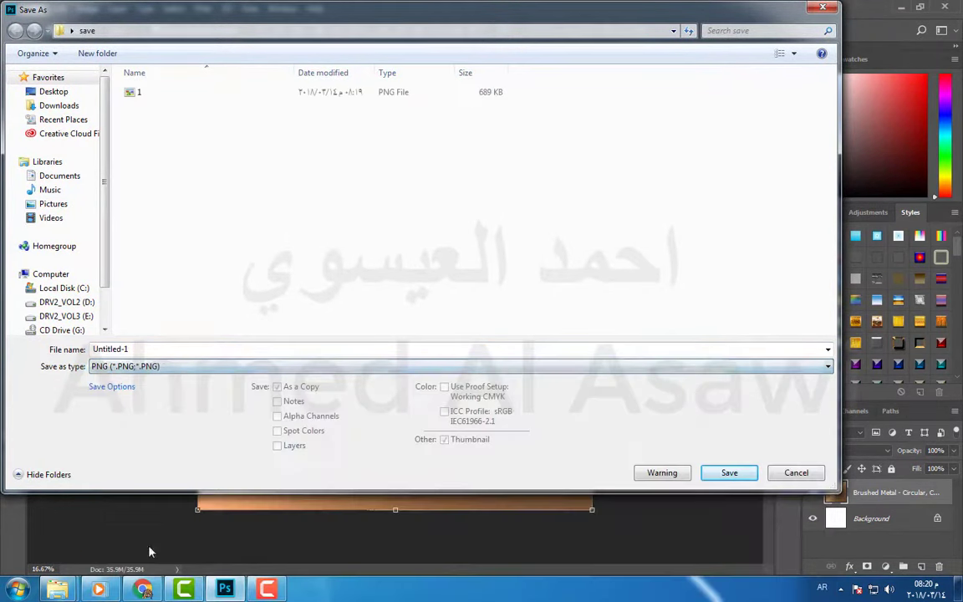
{"action": "left_click", "coordinate": [313, 348]}
{"action": "type", "text": "2"}
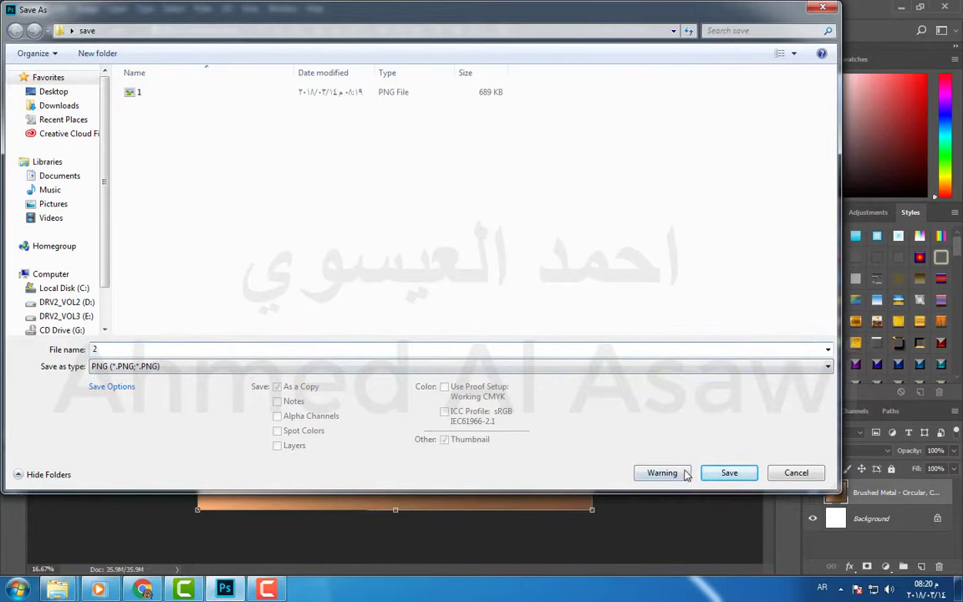
{"action": "left_click", "coordinate": [734, 475]}
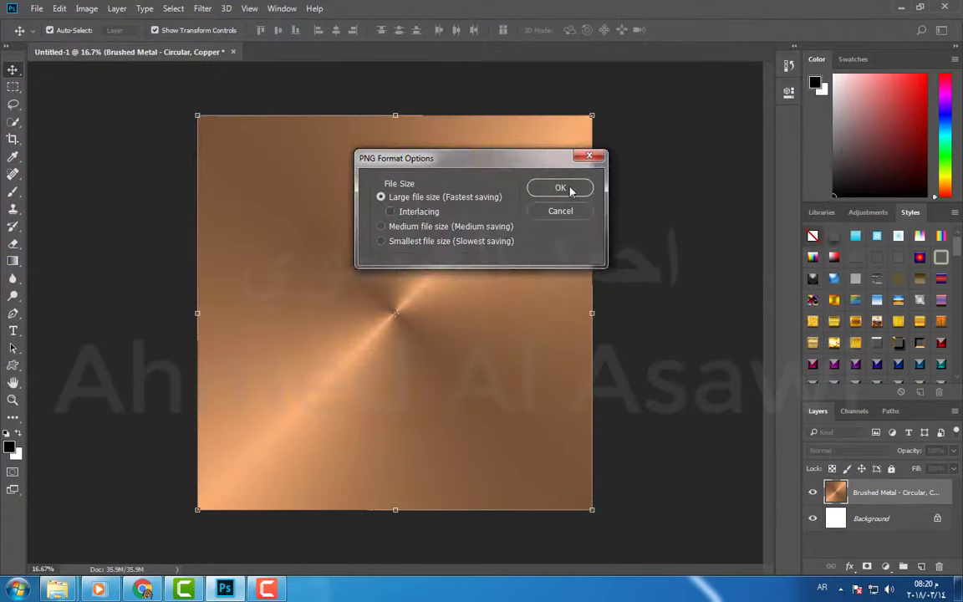
{"action": "left_click", "coordinate": [569, 190]}
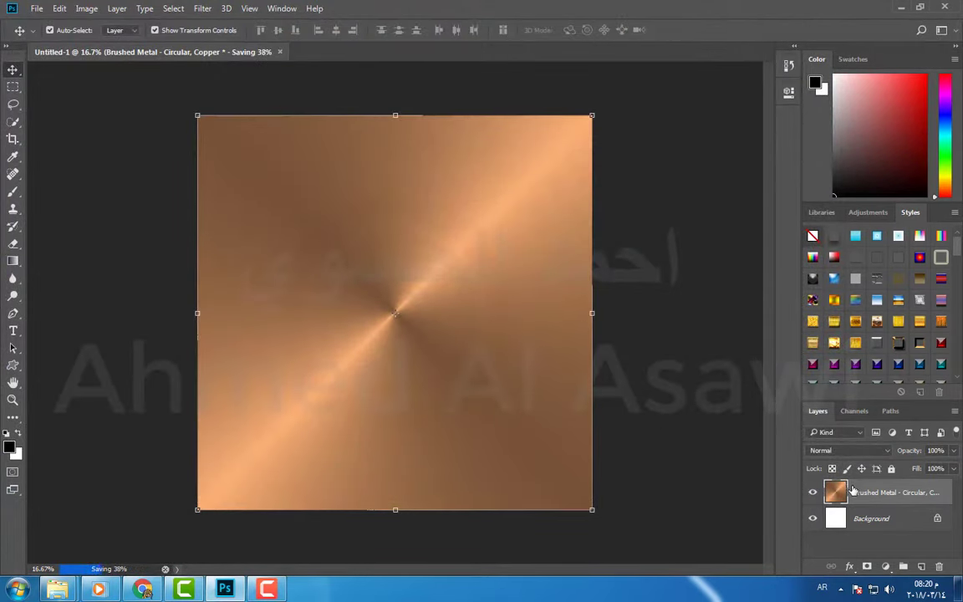
{"action": "key", "text": "Delete"}
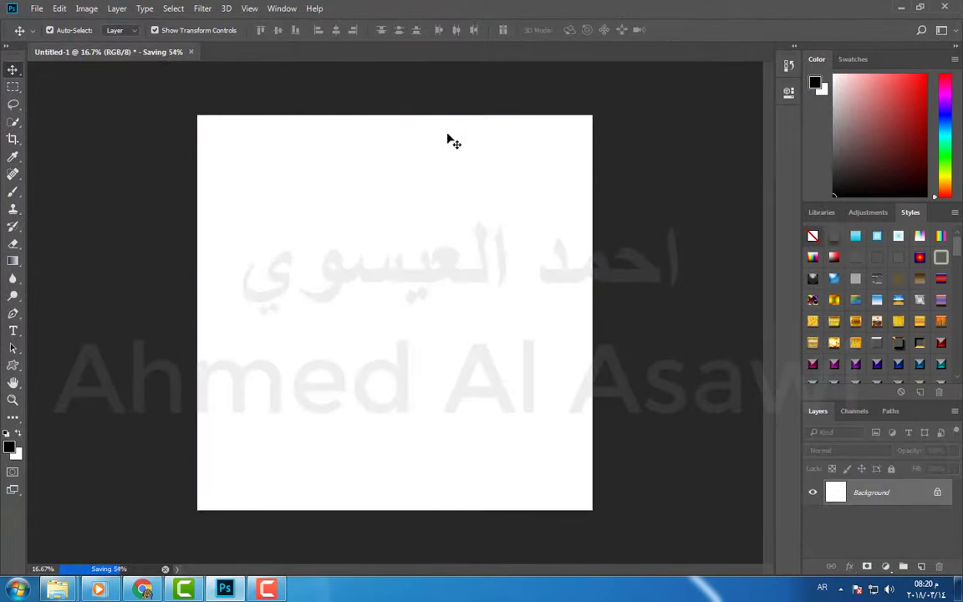
Apply Eye Candy 7's Marble effect with the Marbled Dark Green preset to the canvas
{"action": "left_click", "coordinate": [202, 9]}
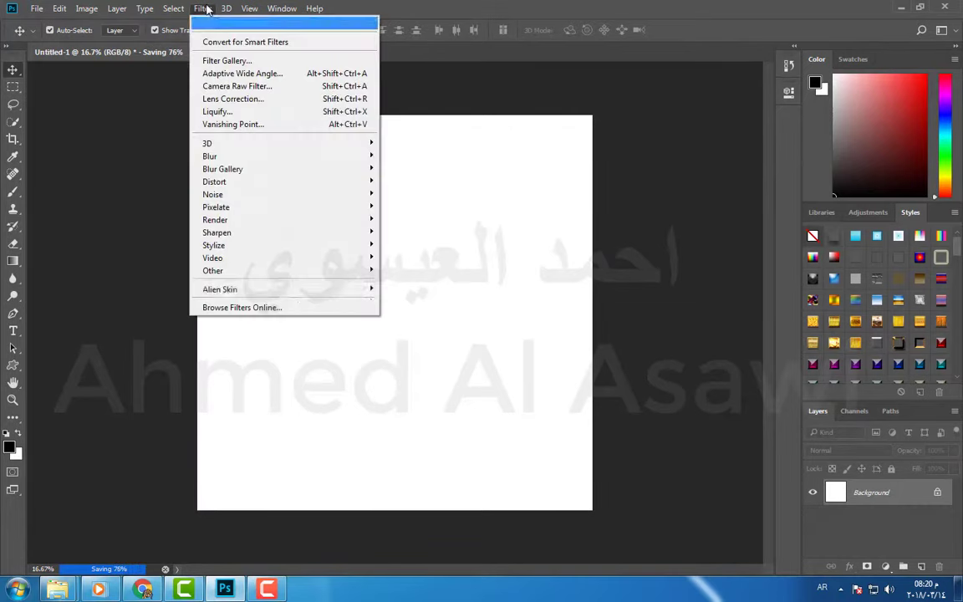
{"action": "left_click", "coordinate": [420, 286]}
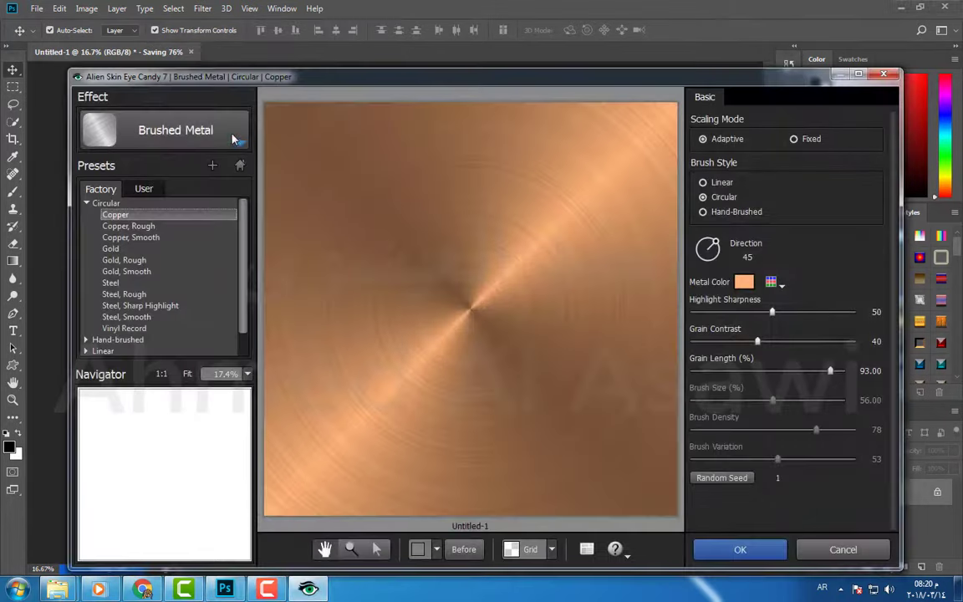
{"action": "left_click", "coordinate": [209, 121]}
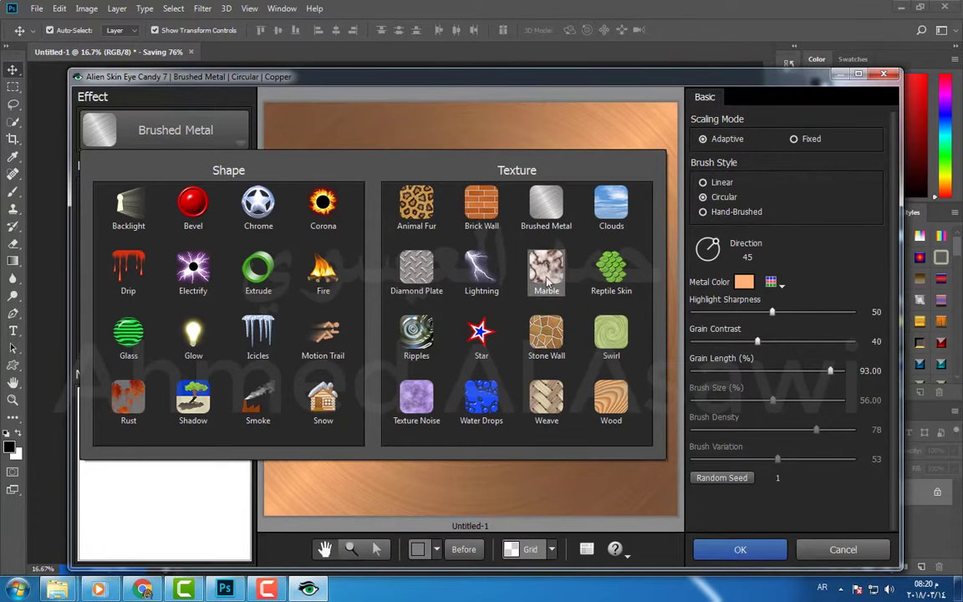
{"action": "left_click", "coordinate": [547, 276]}
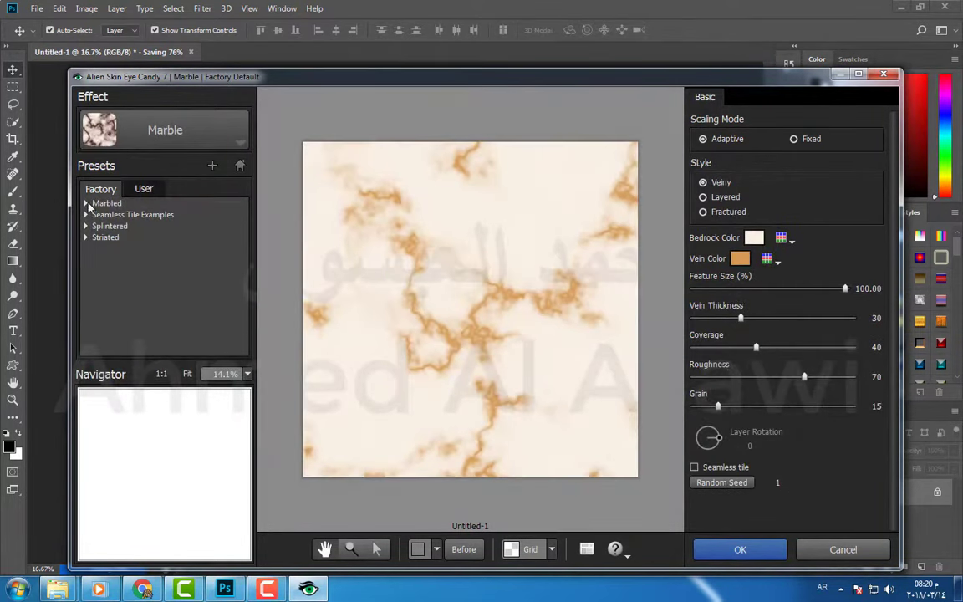
{"action": "left_click", "coordinate": [86, 203]}
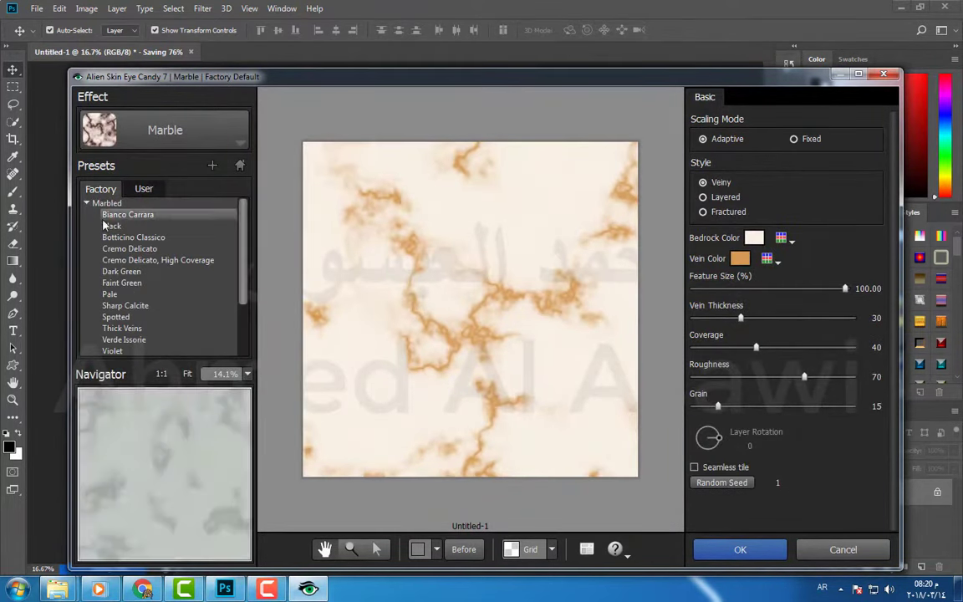
{"action": "left_click", "coordinate": [118, 274]}
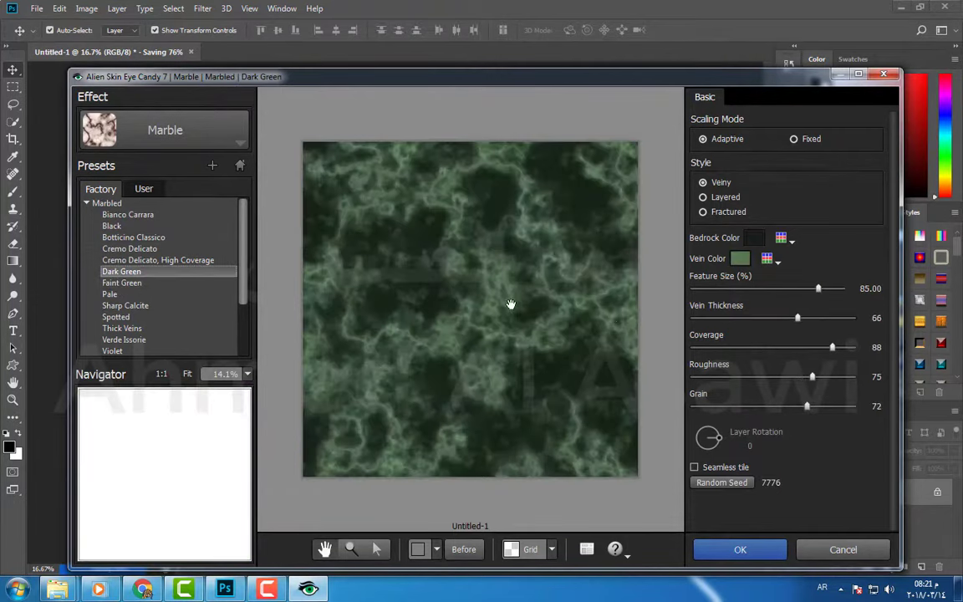
{"action": "left_click", "coordinate": [740, 551]}
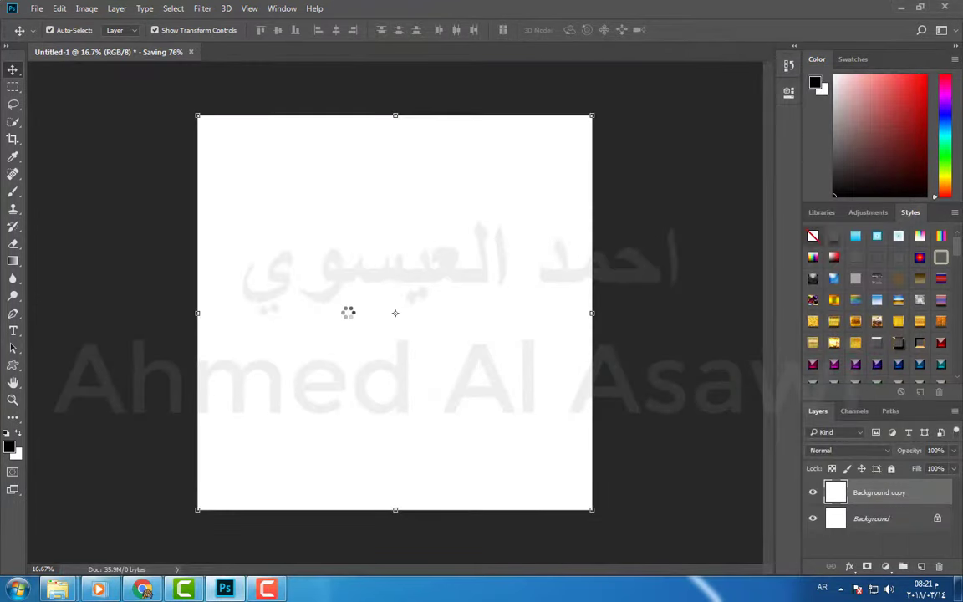
Save the marble texture as PNG file 3 and undo it back to the white canvas
{"action": "key", "text": "ctrl+shift+s"}
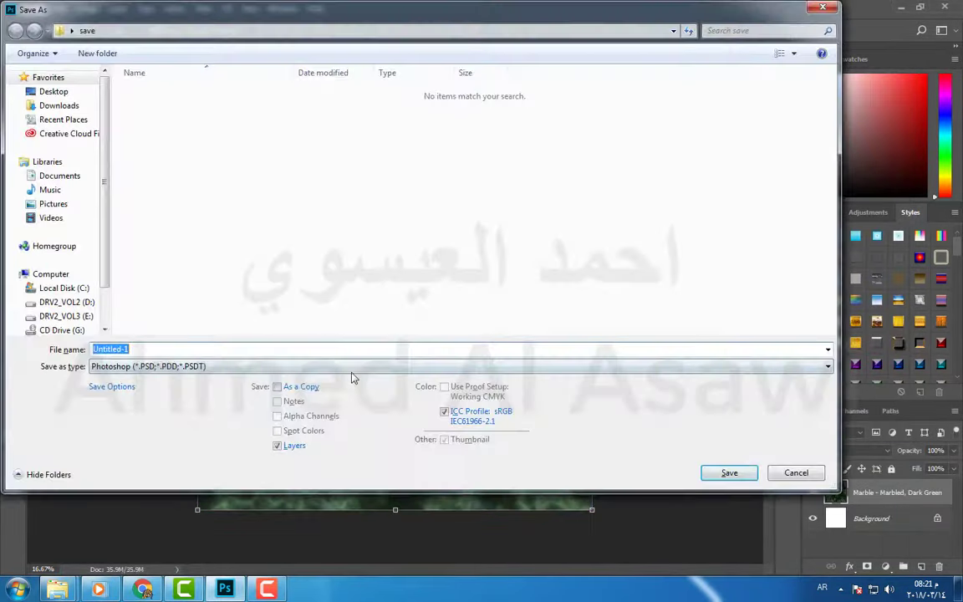
{"action": "left_click", "coordinate": [352, 367]}
{"action": "left_click", "coordinate": [205, 550]}
{"action": "double_click", "coordinate": [230, 349]}
{"action": "type", "text": "3"}
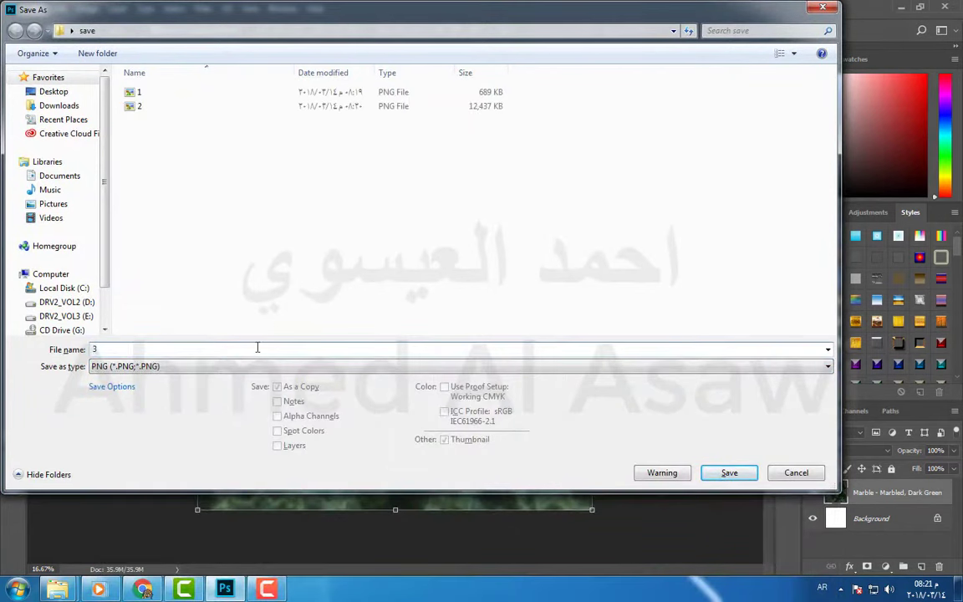
{"action": "left_click", "coordinate": [730, 473]}
{"action": "left_click", "coordinate": [560, 189]}
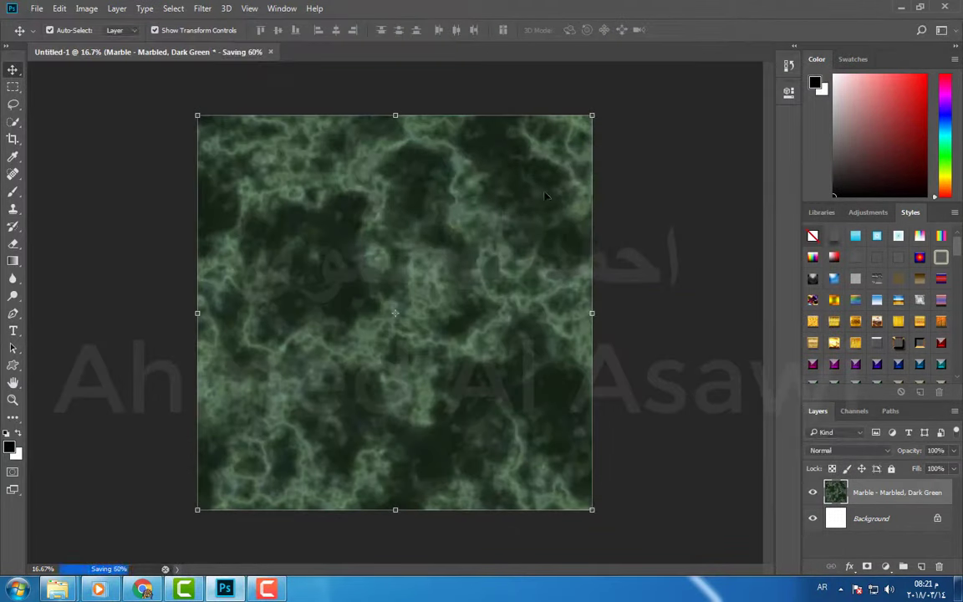
{"action": "key", "text": "ctrl+z"}
Create an Eye Candy 7 Natural Red Oak wood texture with the grain running vertically
{"action": "left_click", "coordinate": [203, 8]}
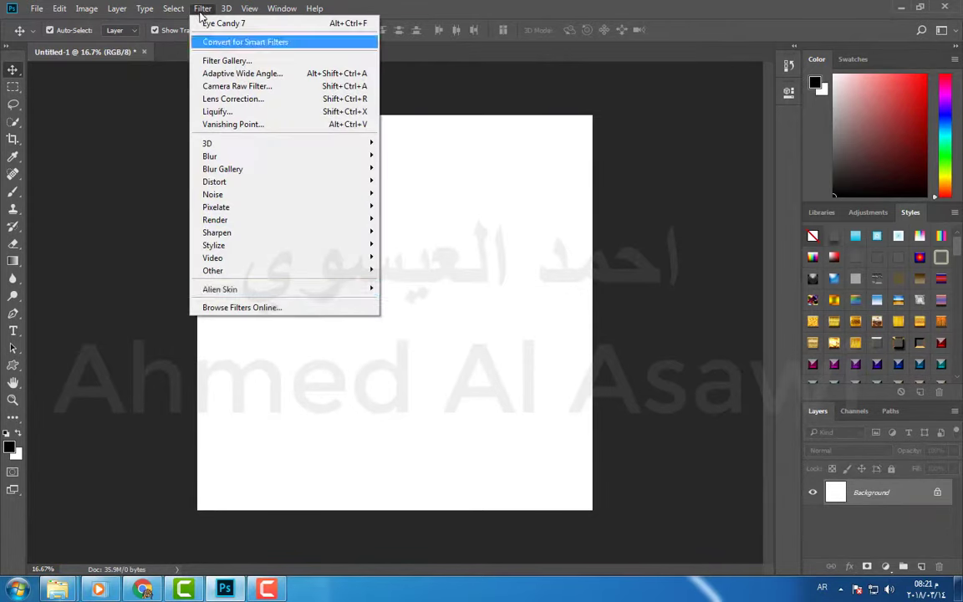
{"action": "left_click", "coordinate": [219, 23]}
{"action": "left_click", "coordinate": [242, 144]}
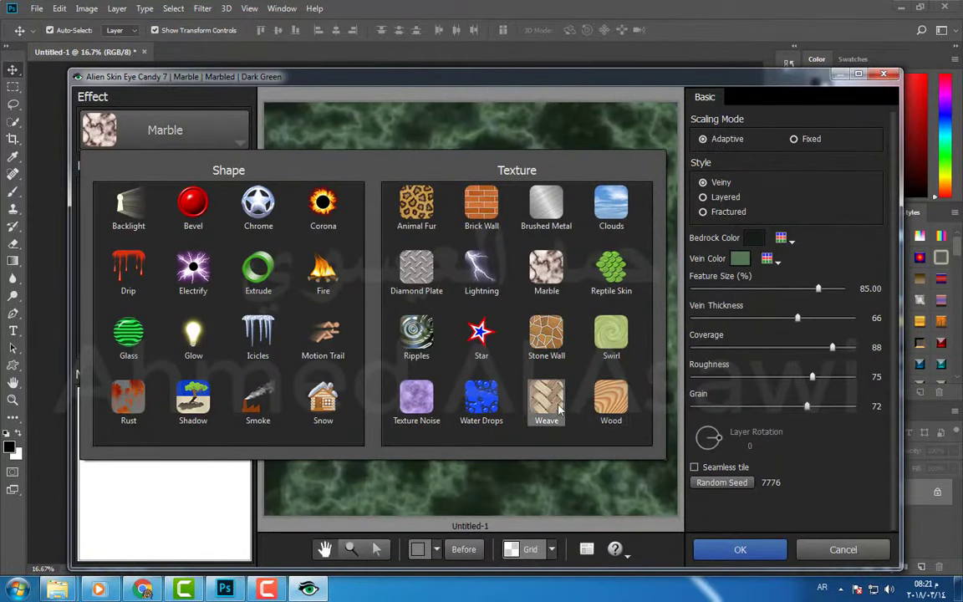
{"action": "left_click", "coordinate": [610, 400]}
{"action": "left_click", "coordinate": [241, 144]}
{"action": "left_click", "coordinate": [240, 144]}
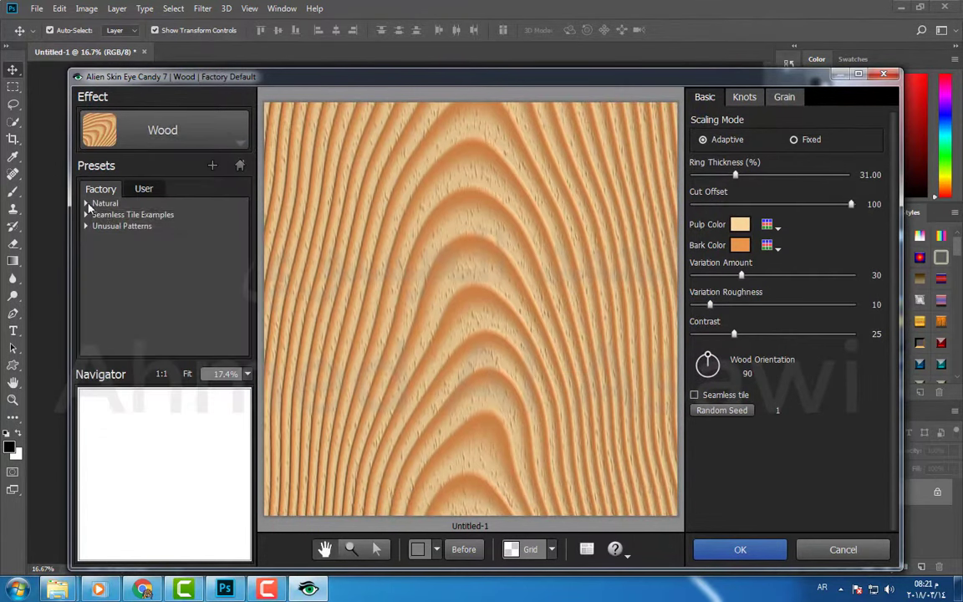
{"action": "left_click", "coordinate": [87, 204]}
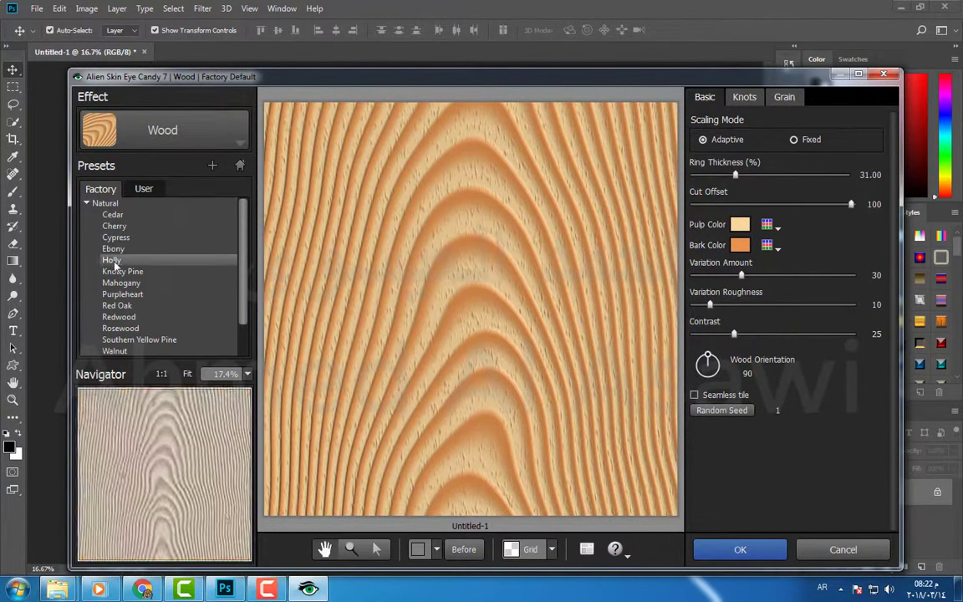
{"action": "left_click", "coordinate": [120, 306]}
{"action": "scroll", "coordinate": [575, 287], "scroll_direction": "down", "scroll_amount": 1}
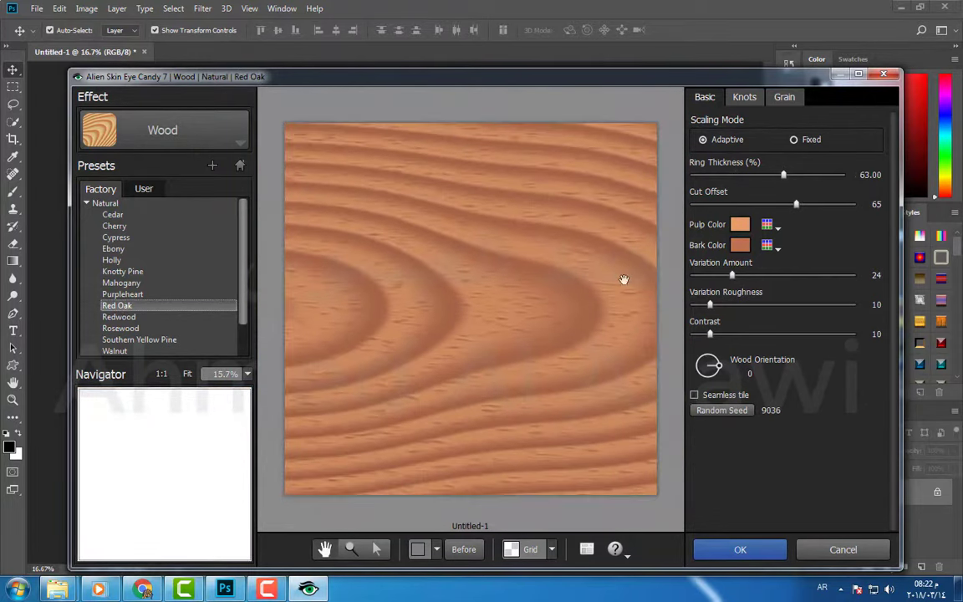
{"action": "left_click", "coordinate": [743, 97]}
{"action": "left_click", "coordinate": [784, 97]}
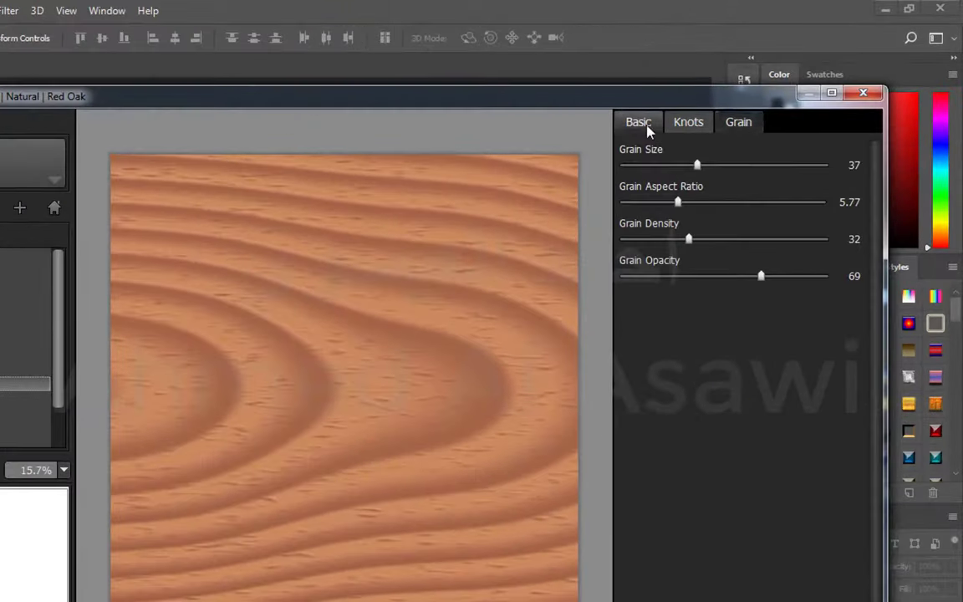
{"action": "left_click", "coordinate": [644, 125]}
{"action": "left_click_drag", "start_coordinate": [660, 465], "coordinate": [645, 454]}
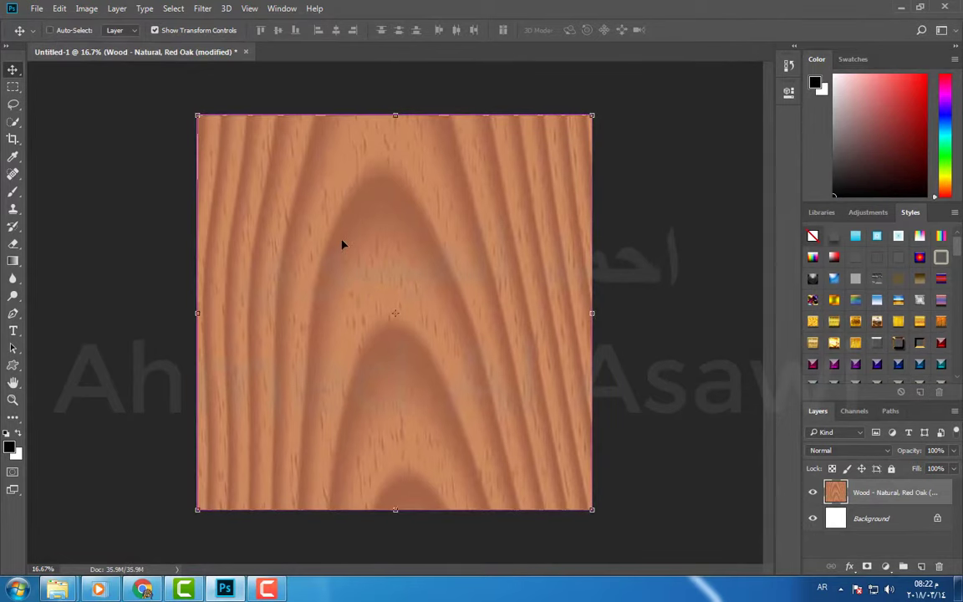
Save the red oak wood texture as PNG file 4
{"action": "key", "text": "ctrl+s"}
{"action": "left_click", "coordinate": [363, 366]}
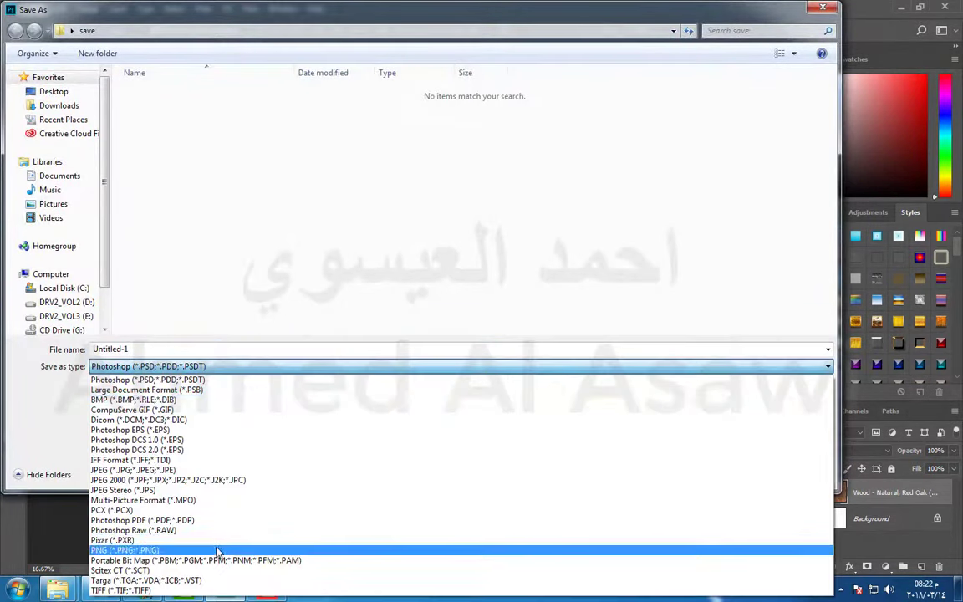
{"action": "left_click", "coordinate": [276, 544]}
{"action": "type", "text": "4"}
{"action": "key", "text": "Return"}
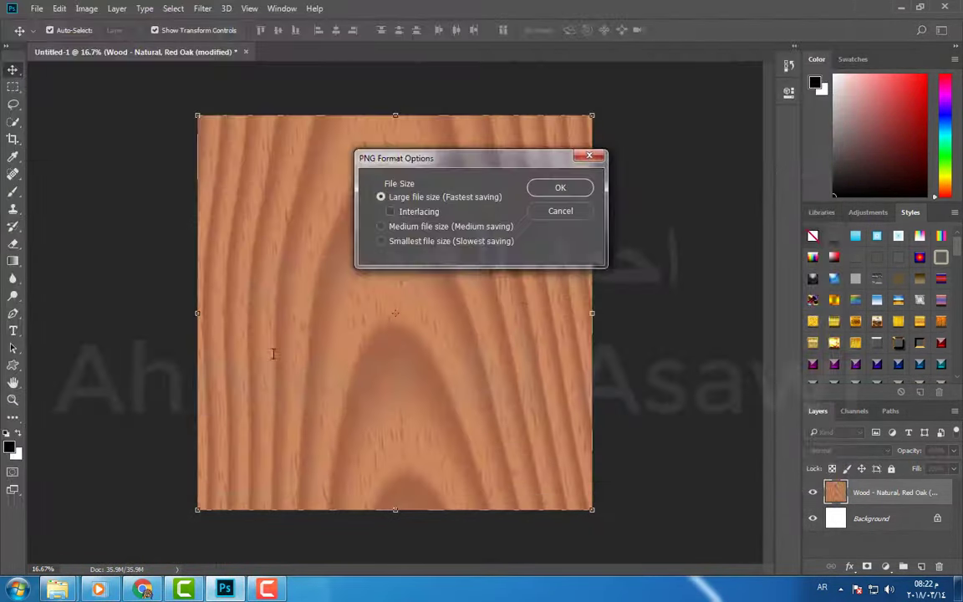
{"action": "left_click", "coordinate": [559, 190]}
Quit Photoshop without saving and check the four textures in the save folder
{"action": "left_click", "coordinate": [945, 7]}
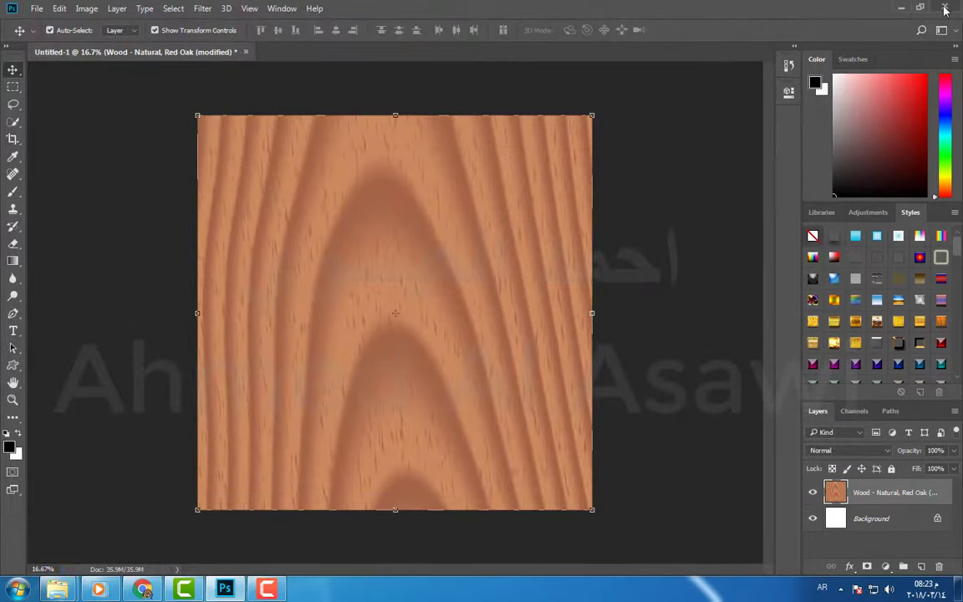
{"action": "left_click", "coordinate": [483, 227]}
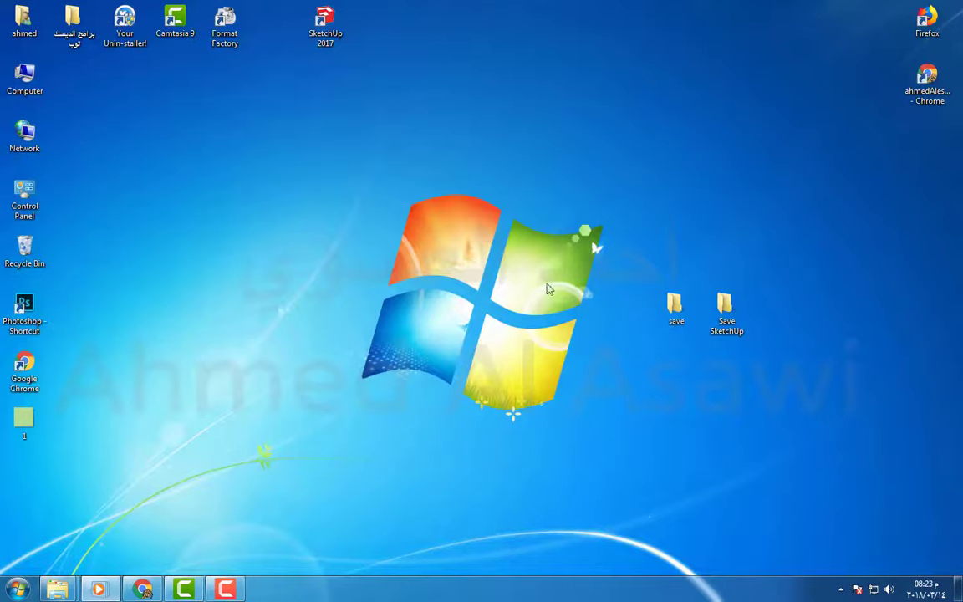
{"action": "double_click", "coordinate": [674, 305]}
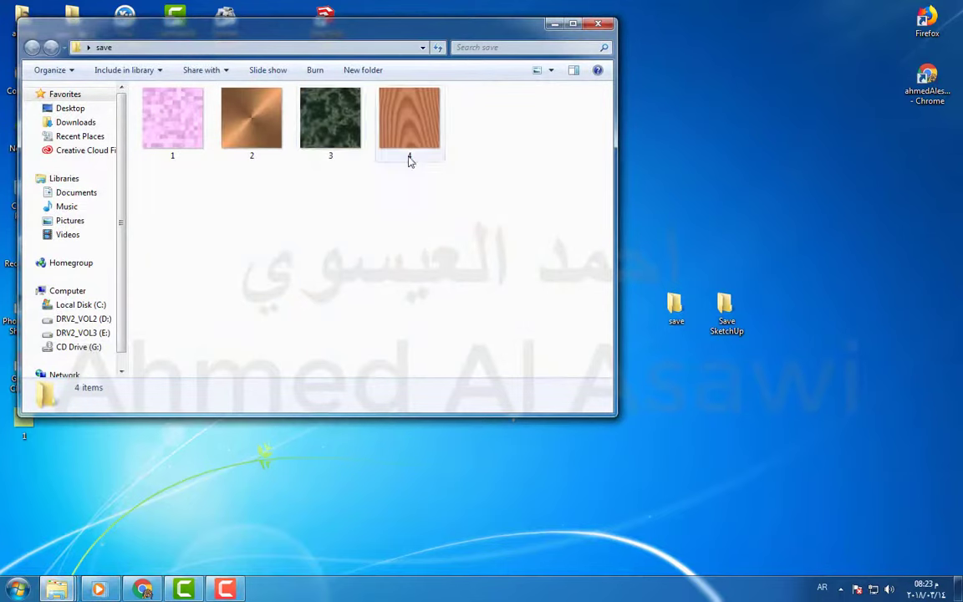
{"action": "left_click", "coordinate": [598, 24]}
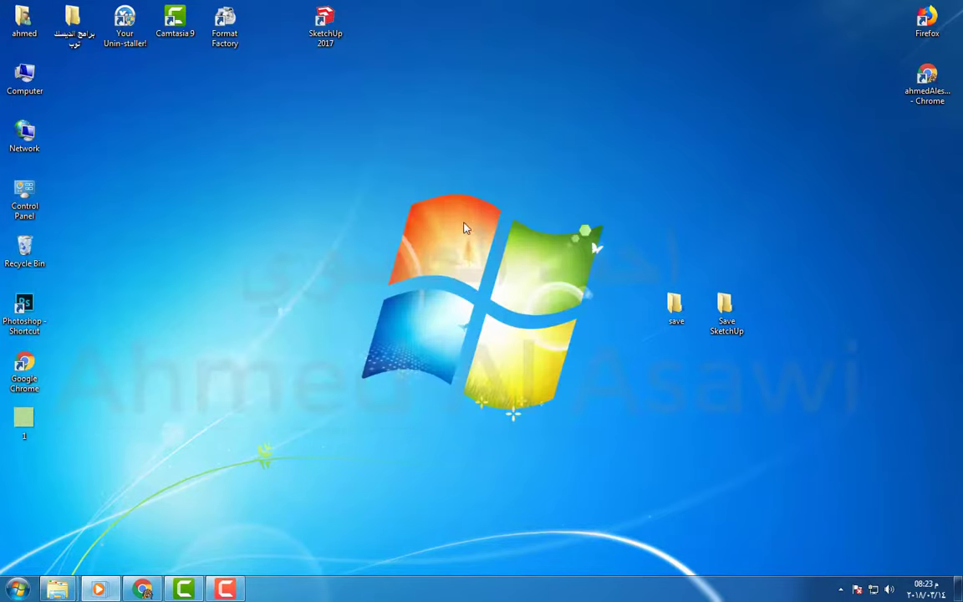
Launch SketchUp 2017, close the Default Tray, delete the person figure and switch to Front view
{"action": "double_click", "coordinate": [335, 21]}
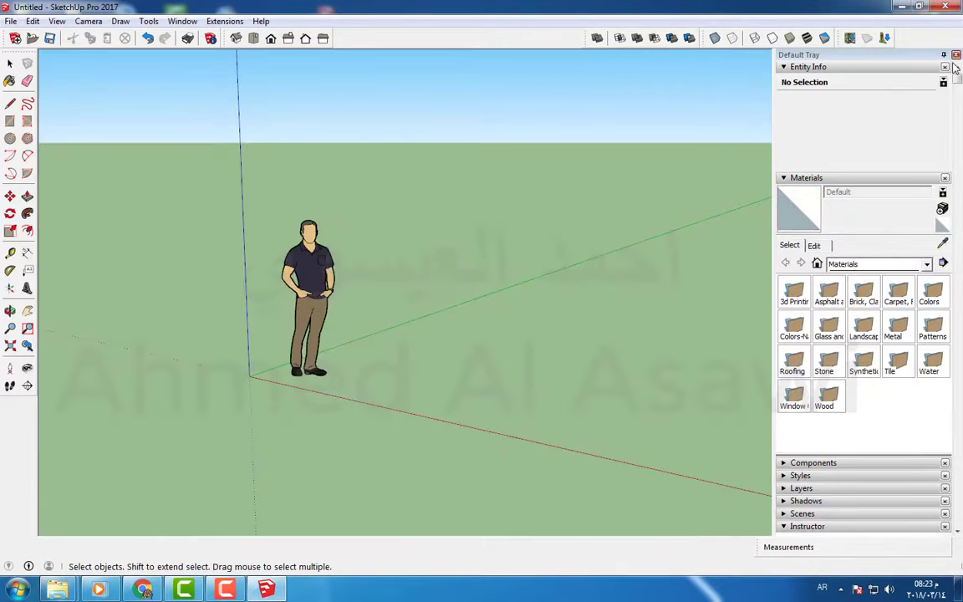
{"action": "left_click", "coordinate": [956, 55]}
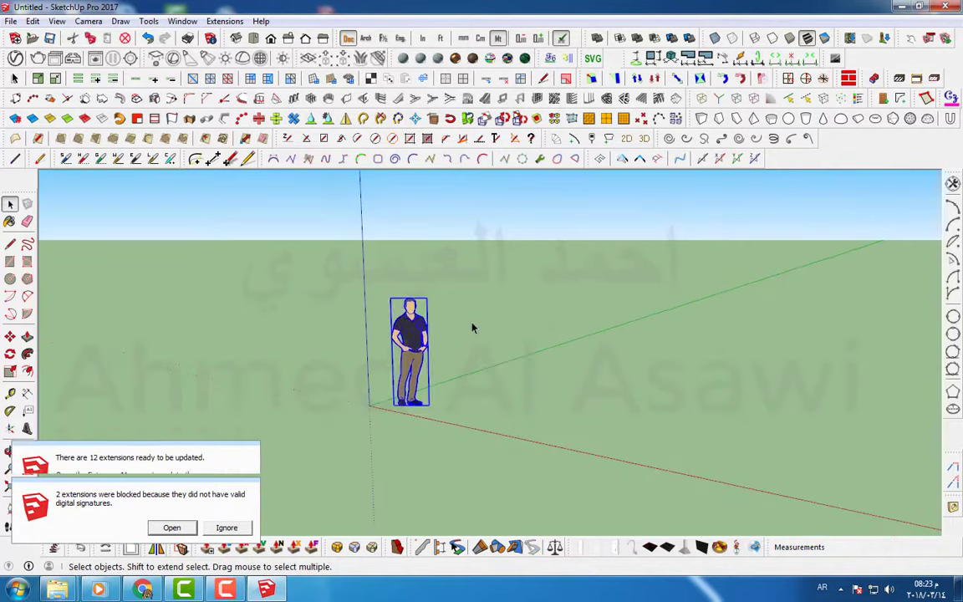
{"action": "left_click", "coordinate": [425, 407]}
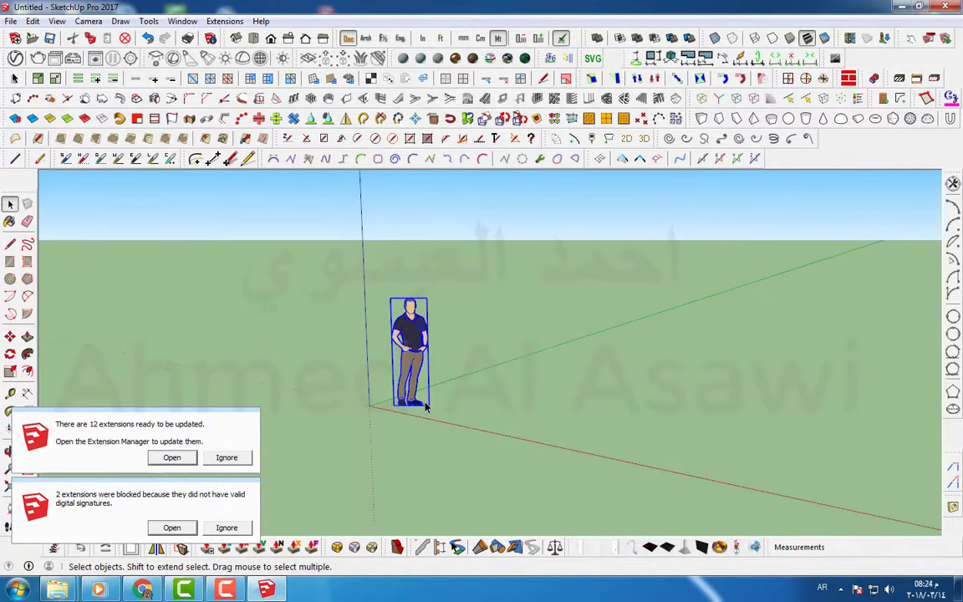
{"action": "key", "text": "Delete"}
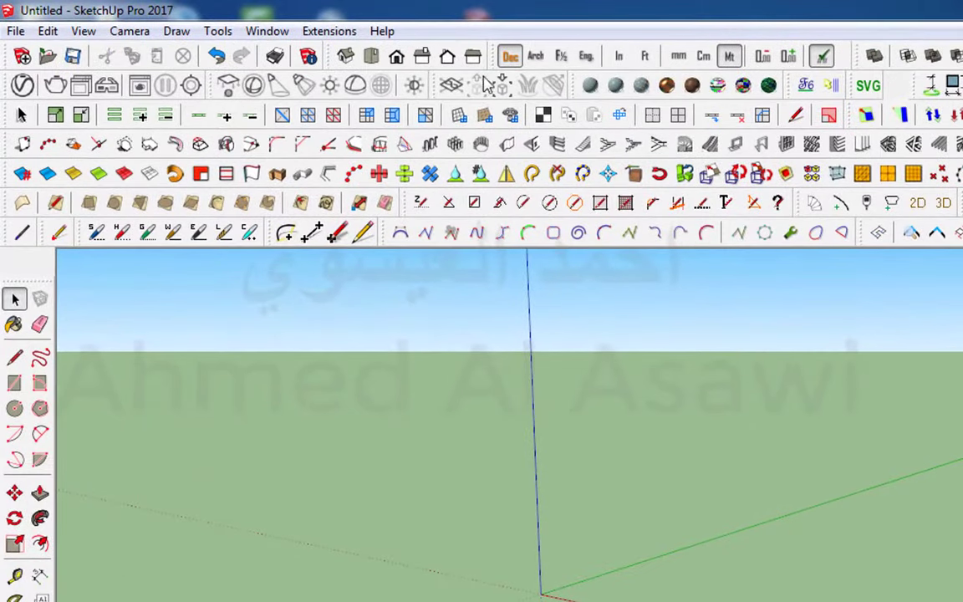
{"action": "left_click", "coordinate": [396, 56]}
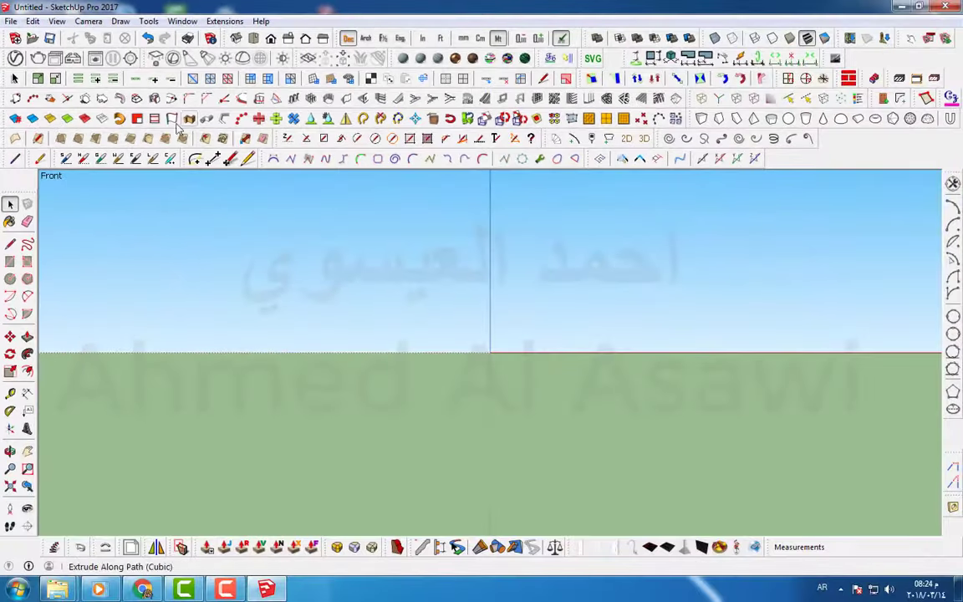
{"action": "left_click", "coordinate": [182, 21]}
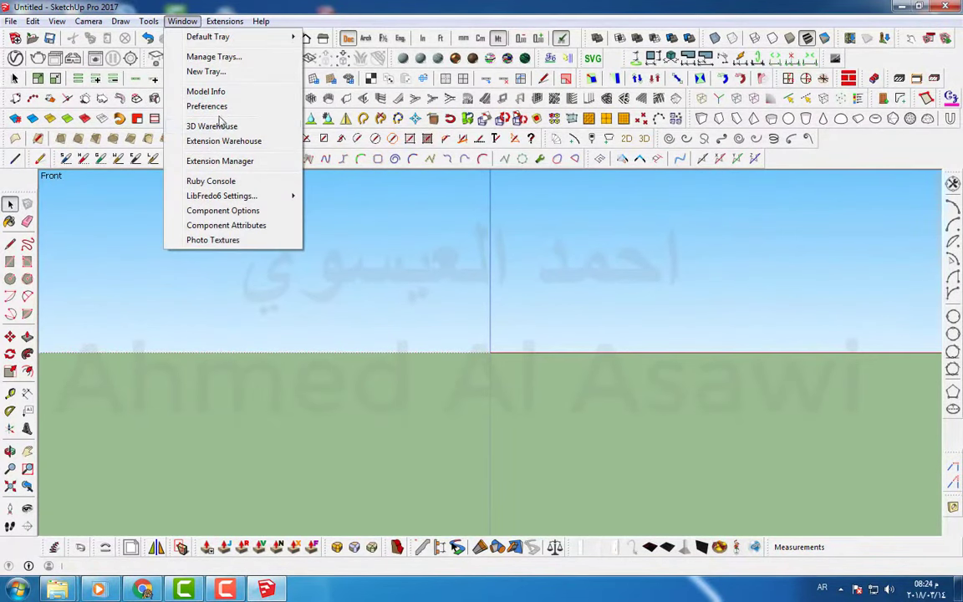
In Model Info > Units, choose centimetre length units with 0.00cm precision, then close Model Info
{"action": "left_click", "coordinate": [207, 92]}
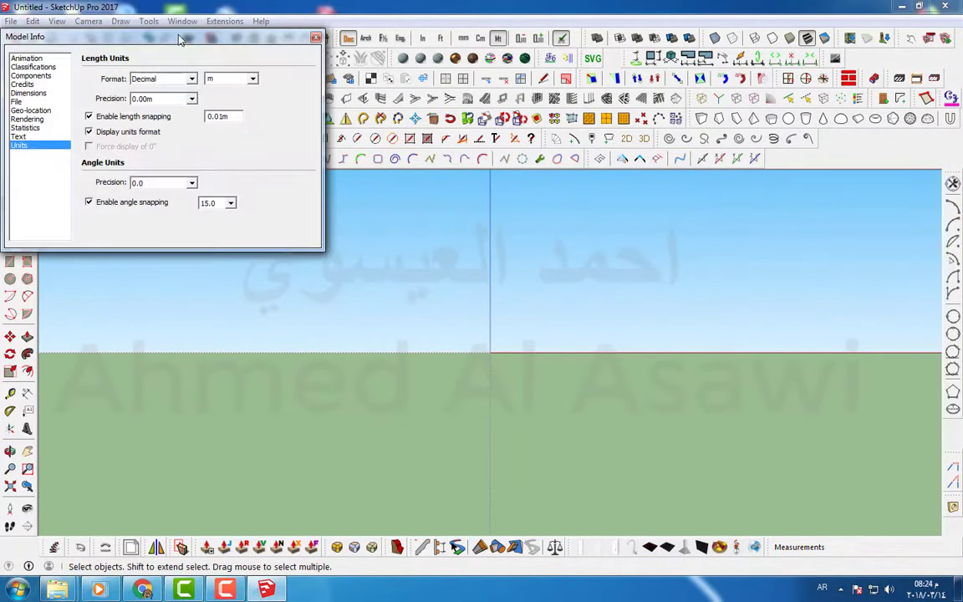
{"action": "left_click_drag", "start_coordinate": [179, 41], "coordinate": [458, 177]}
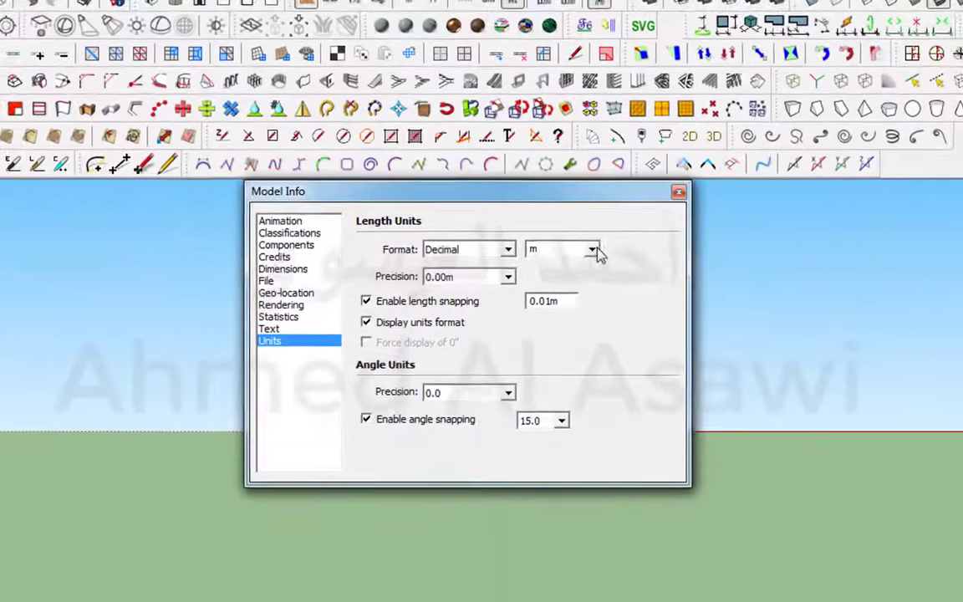
{"action": "left_click", "coordinate": [592, 249]}
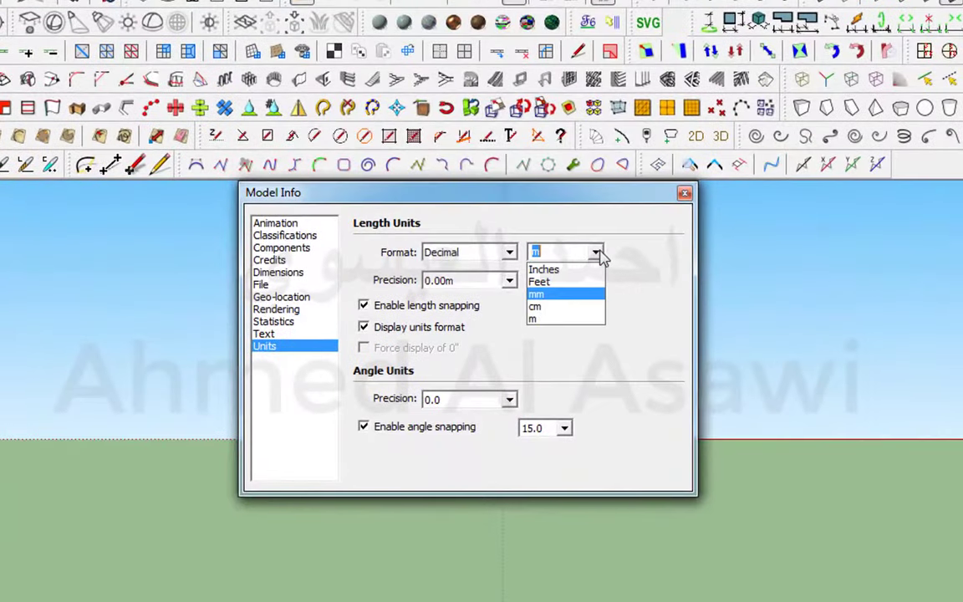
{"action": "left_click", "coordinate": [542, 309]}
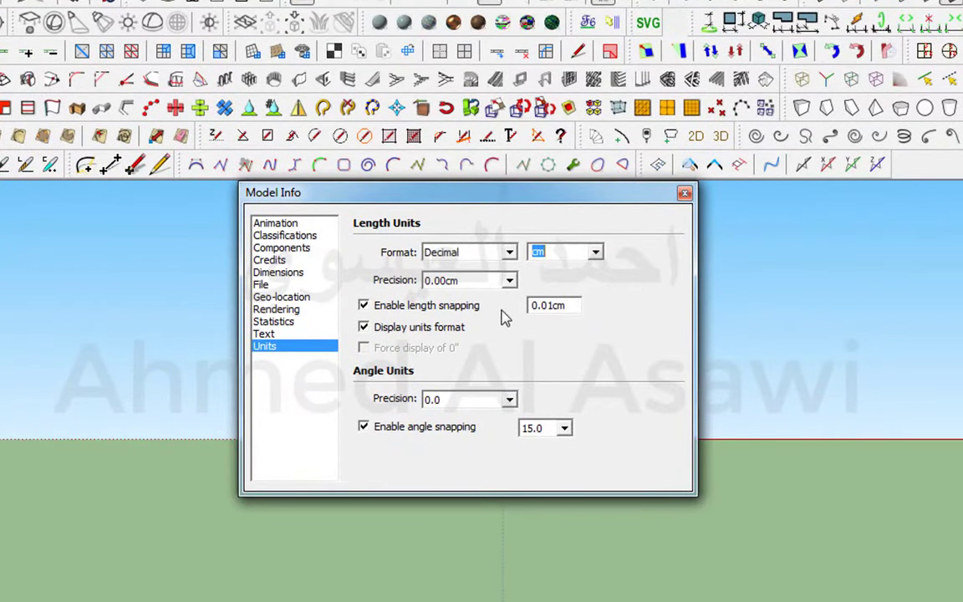
{"action": "left_click", "coordinate": [509, 281]}
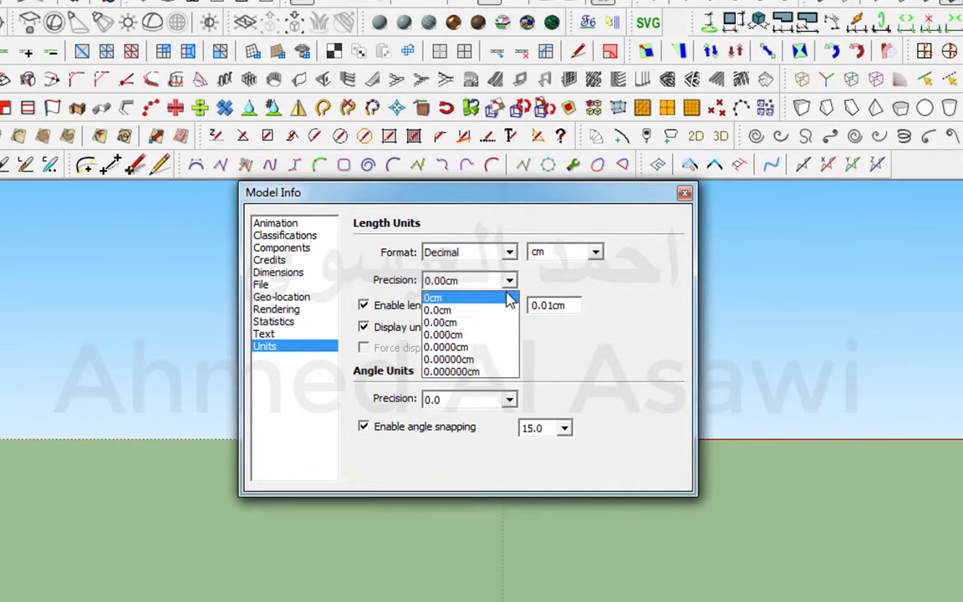
{"action": "left_click", "coordinate": [493, 324]}
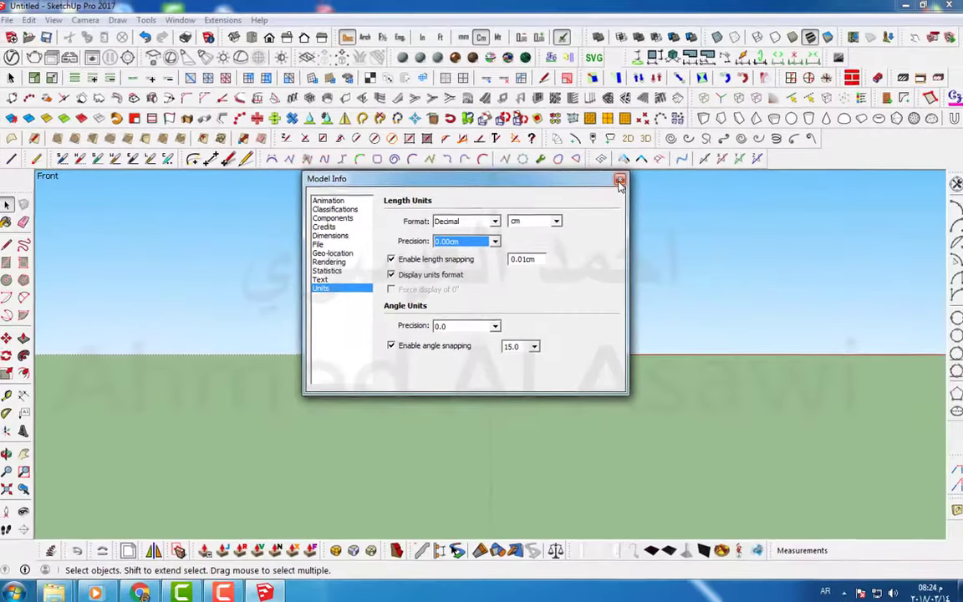
{"action": "left_click", "coordinate": [619, 182]}
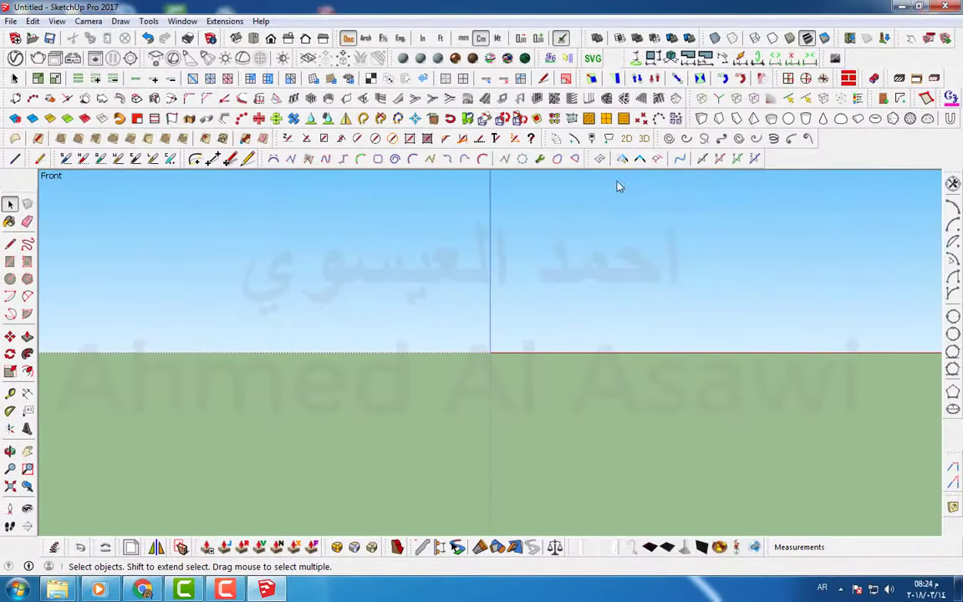
Draw a 30 × 30 cm rectangle from the origin and select the new face
{"action": "left_click", "coordinate": [10, 265]}
{"action": "left_click", "coordinate": [490, 352]}
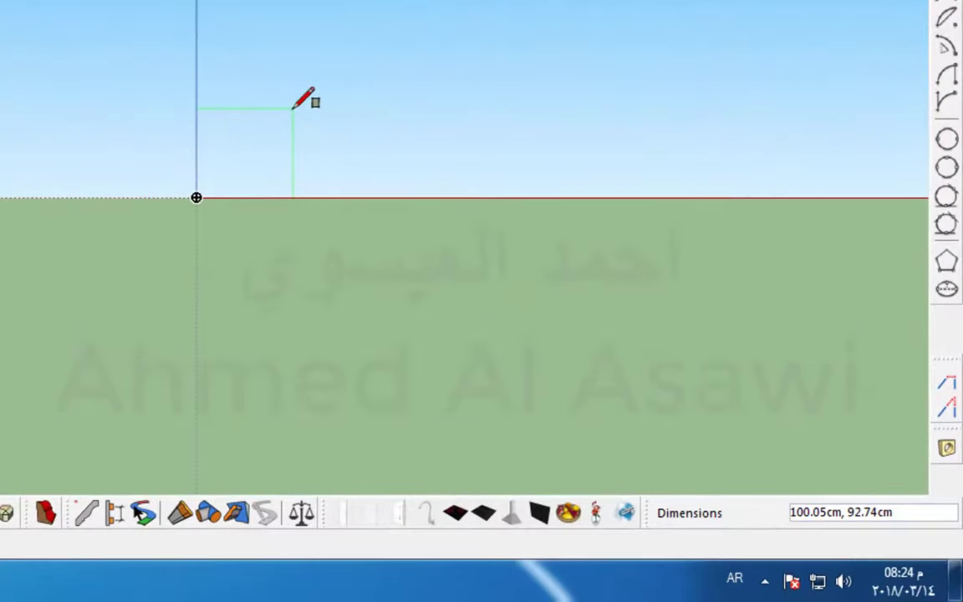
{"action": "key", "text": "alt+shift"}
{"action": "type", "text": "30.00,30.00cm"}
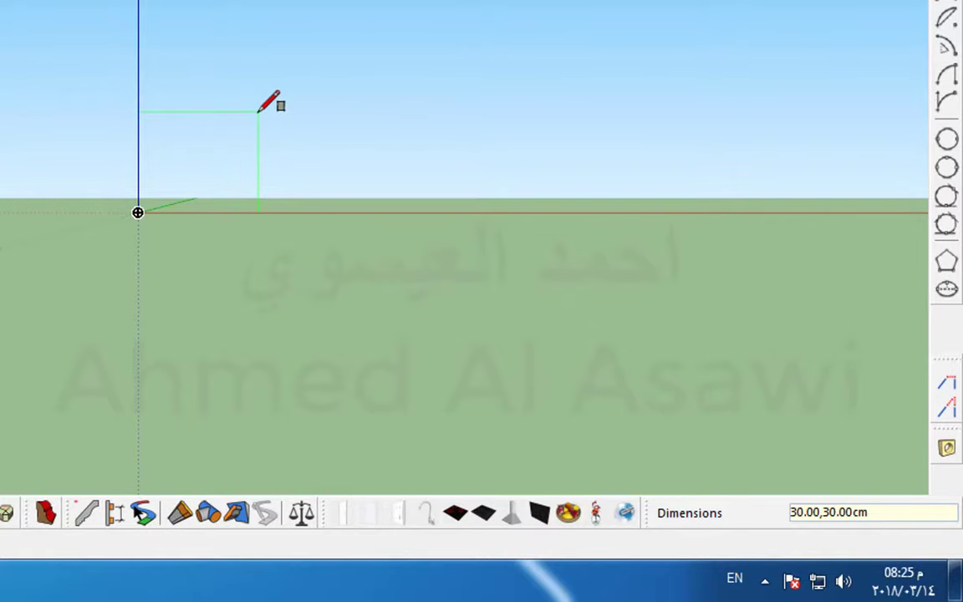
{"action": "left_click", "coordinate": [258, 111]}
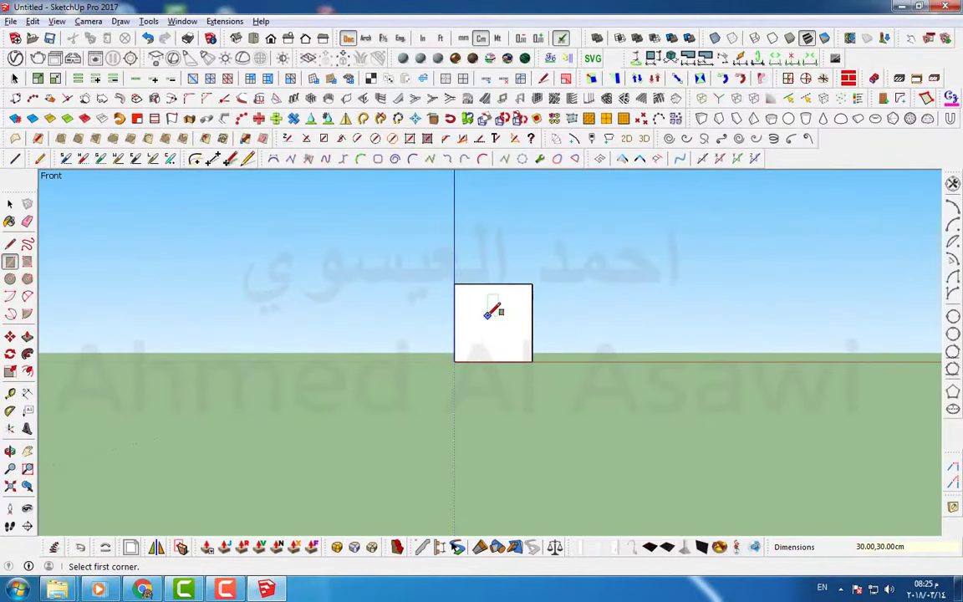
{"action": "key", "text": "space"}
{"action": "left_click", "coordinate": [499, 333]}
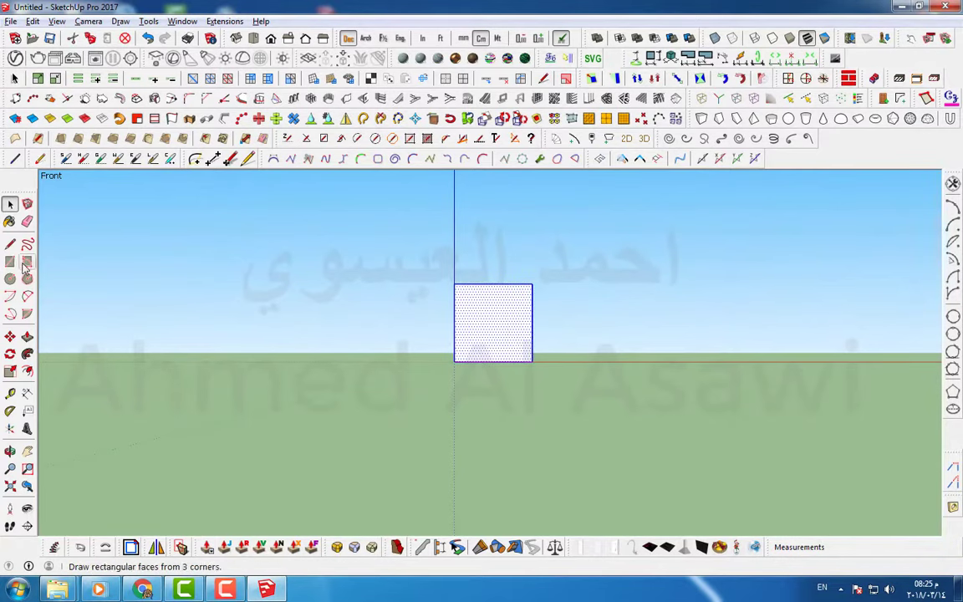
Move-copy the square to the right with a 4x array, making four evenly spaced copies
{"action": "left_click", "coordinate": [11, 337]}
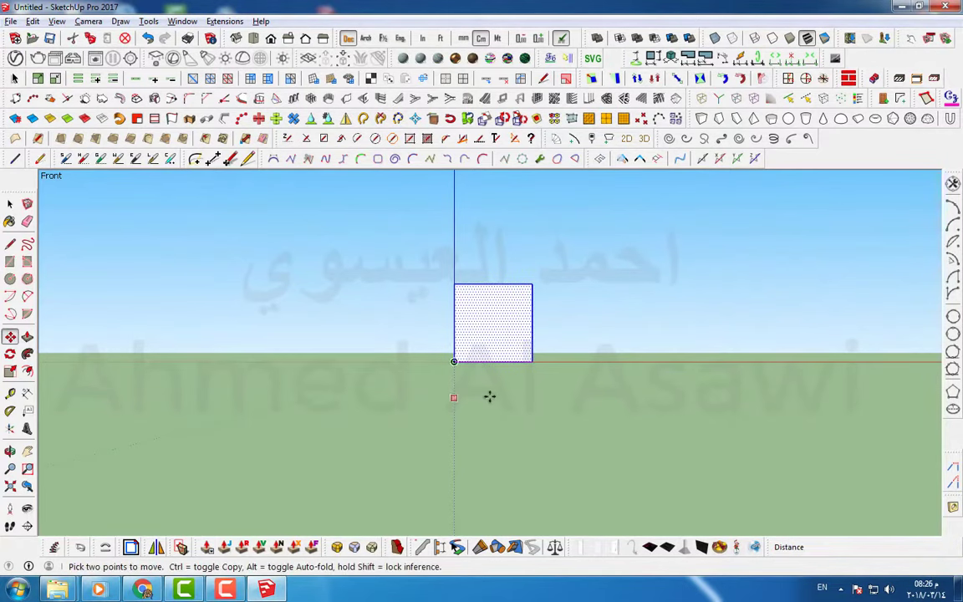
{"action": "left_click", "coordinate": [532, 361]}
{"action": "key", "text": "ctrl"}
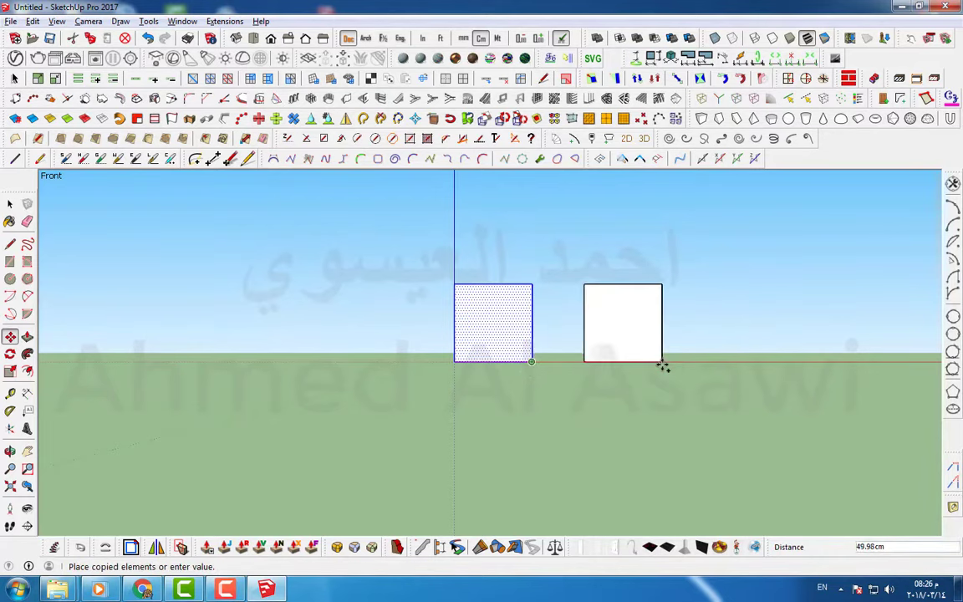
{"action": "left_click", "coordinate": [712, 363]}
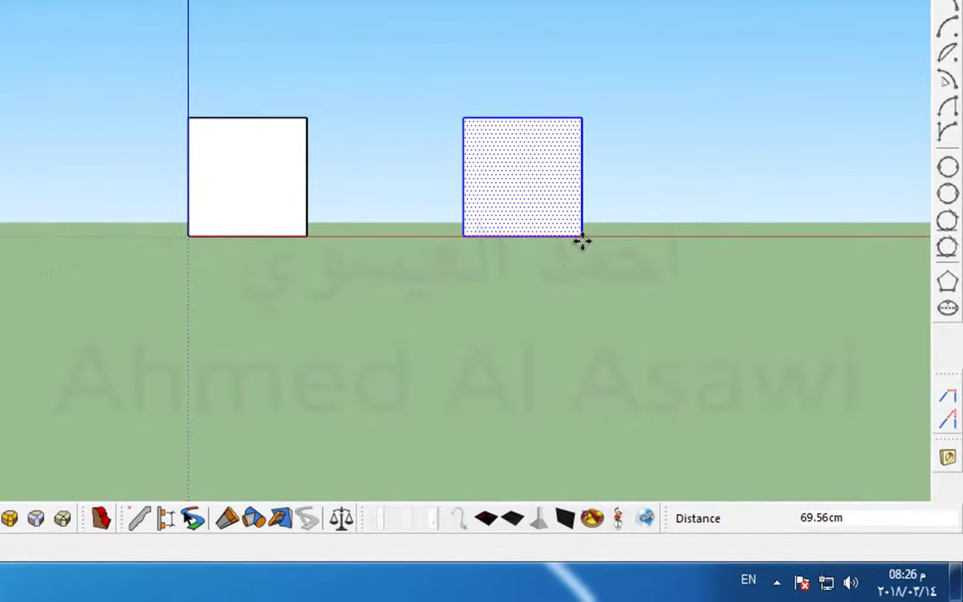
{"action": "type", "text": "4x"}
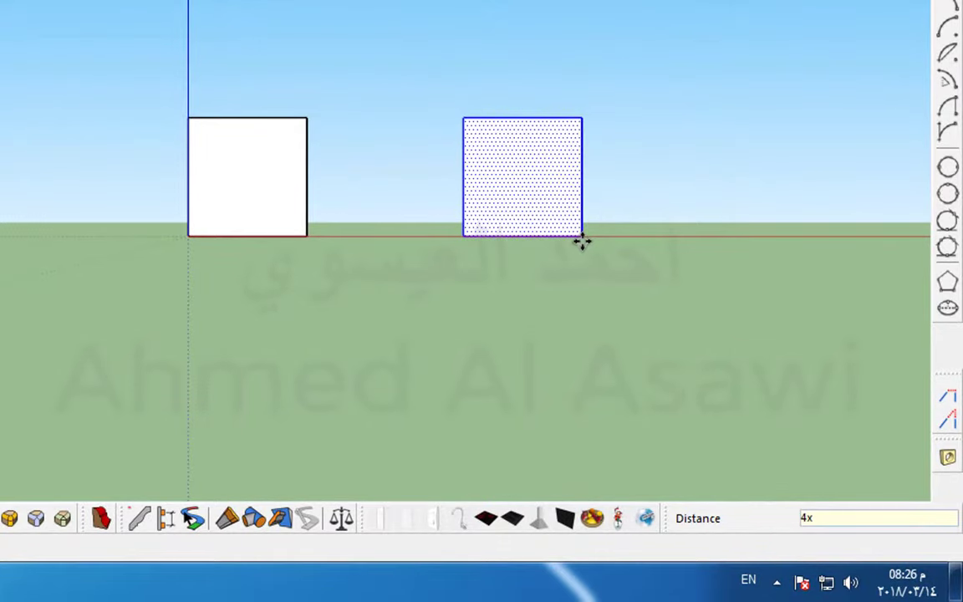
{"action": "key", "text": "Return"}
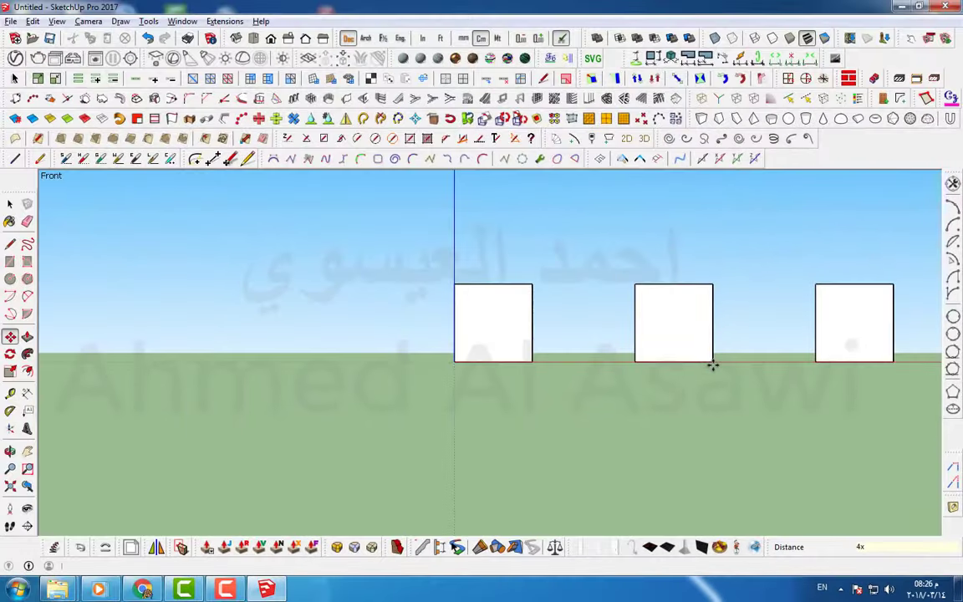
{"action": "key", "text": "space"}
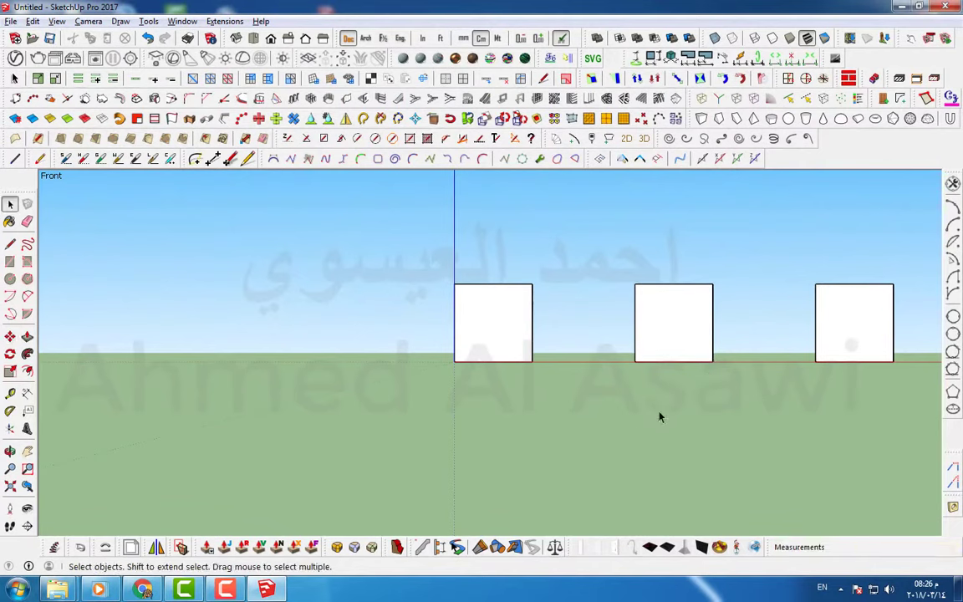
{"action": "middle_click_drag", "start_coordinate": [705, 417], "coordinate": [491, 405], "text": "shift"}
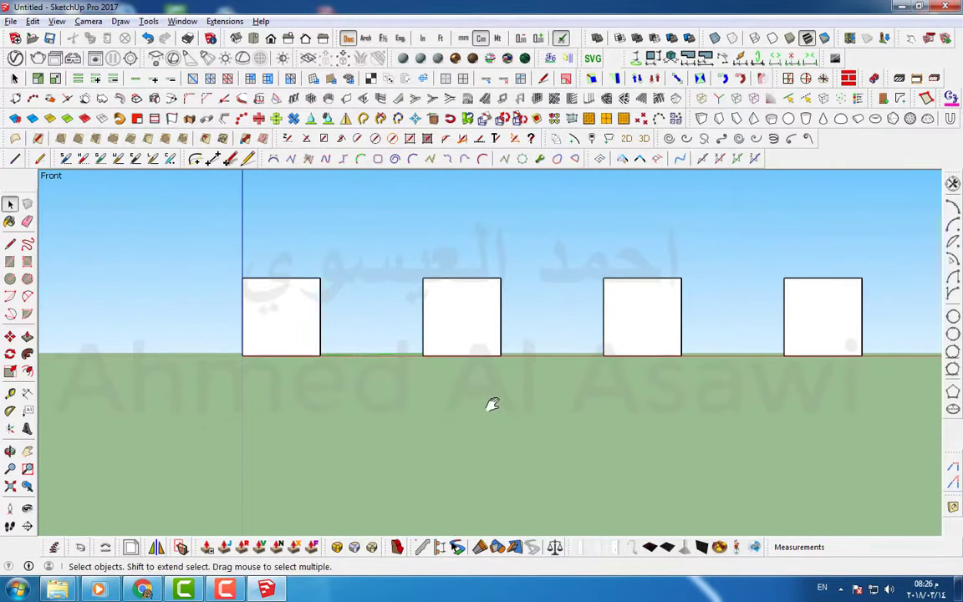
{"action": "left_click", "coordinate": [280, 321]}
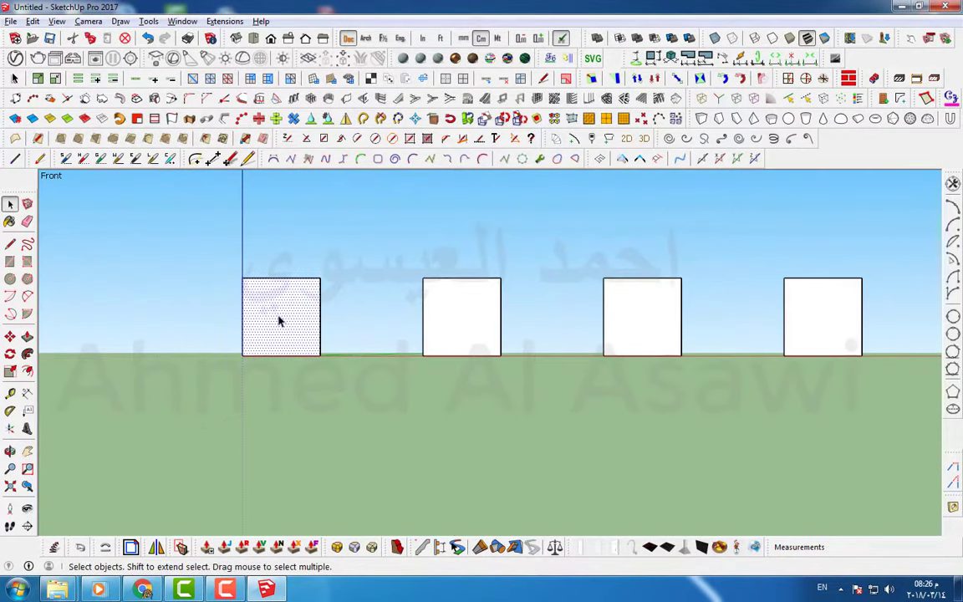
{"action": "left_click", "coordinate": [275, 407]}
Import image 1 as a texture and fit the pink tiles to the leftmost square's corners
{"action": "left_click", "coordinate": [11, 22]}
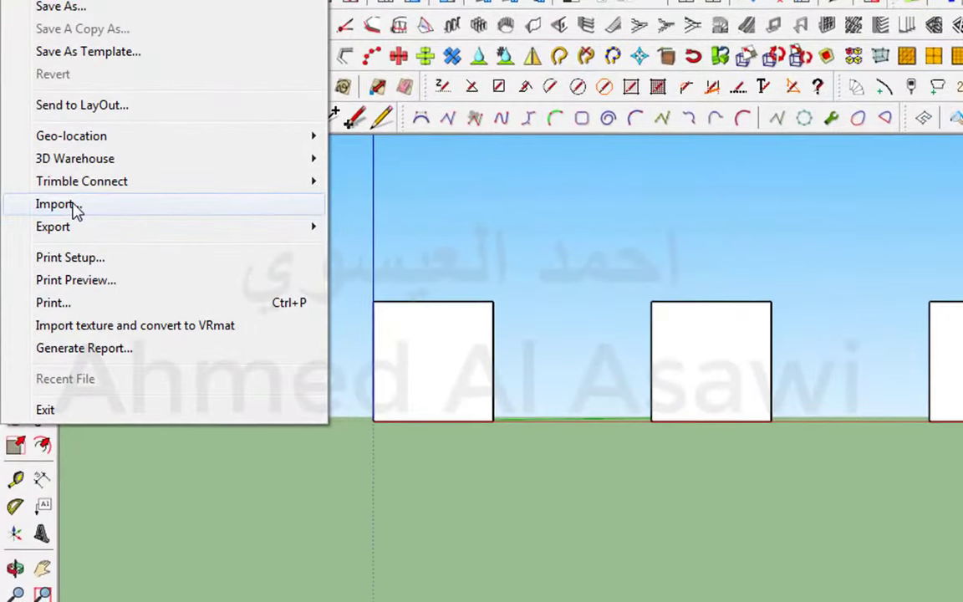
{"action": "left_click", "coordinate": [55, 205]}
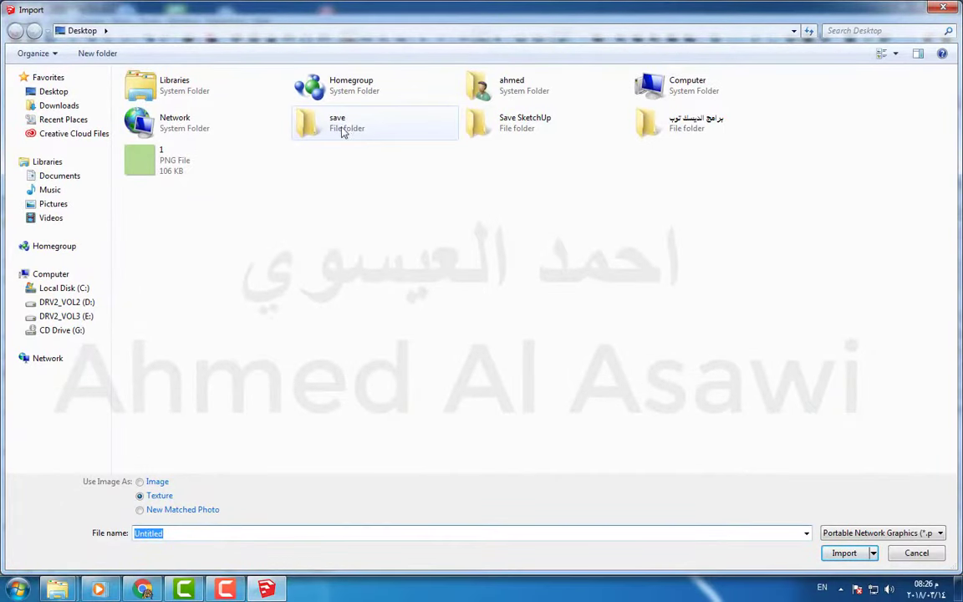
{"action": "double_click", "coordinate": [343, 132]}
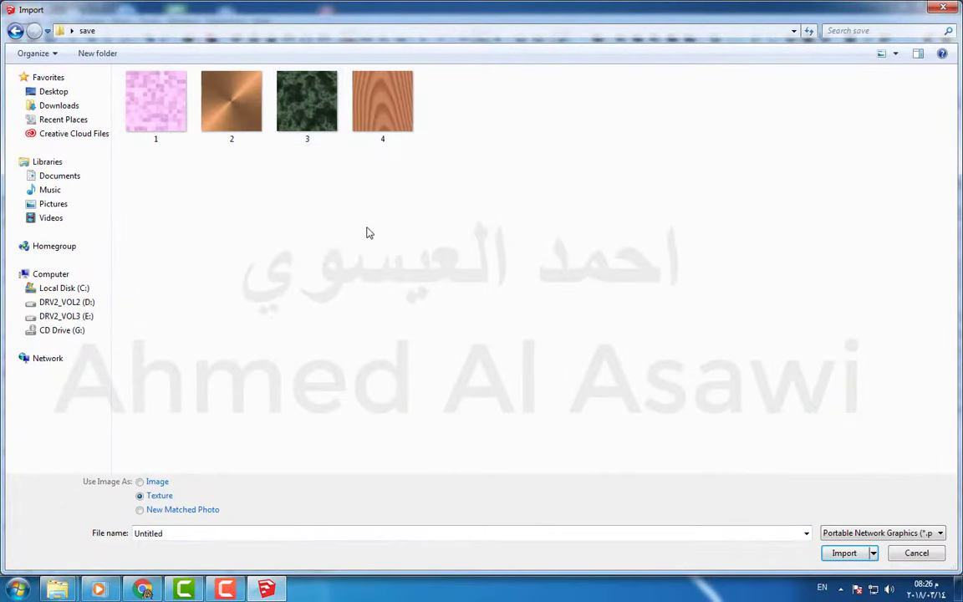
{"action": "left_click", "coordinate": [166, 132]}
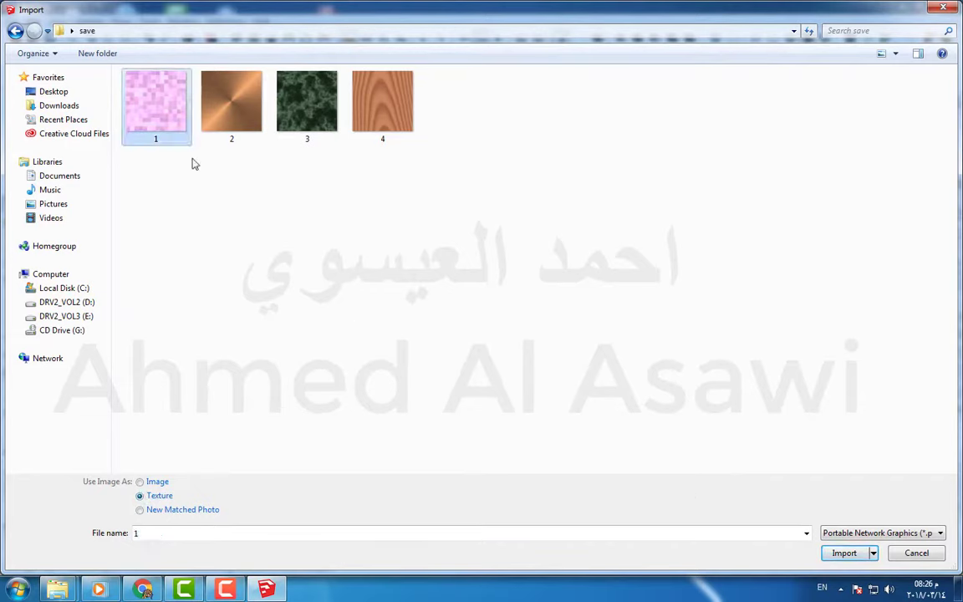
{"action": "left_click", "coordinate": [846, 554]}
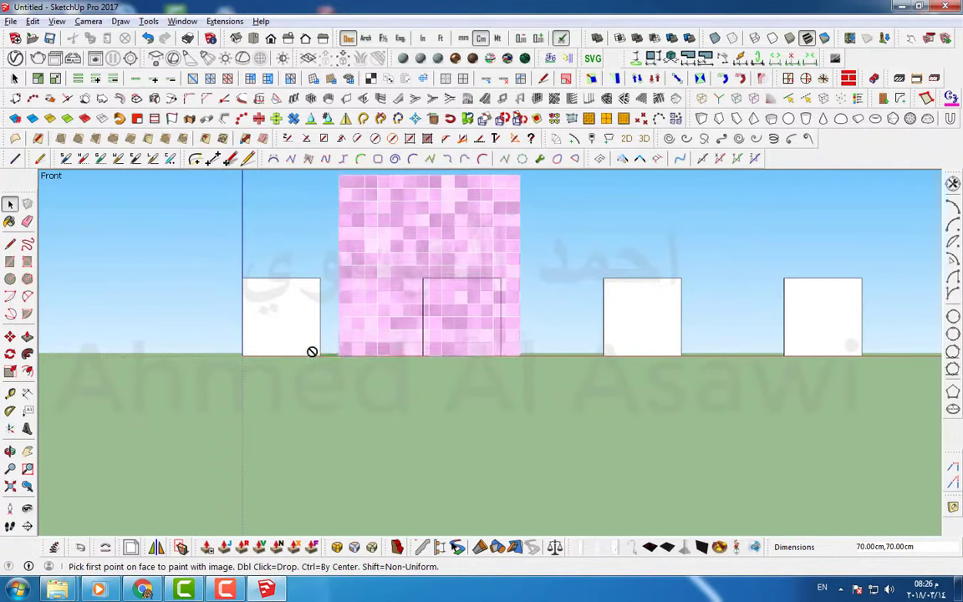
{"action": "scroll", "coordinate": [243, 354], "scroll_direction": "up", "scroll_amount": 2}
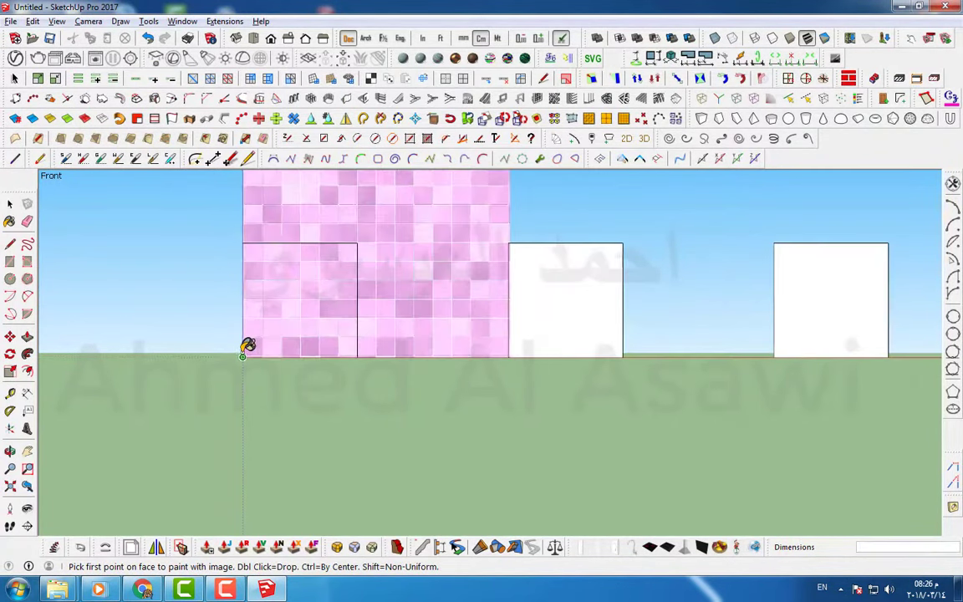
{"action": "left_click", "coordinate": [243, 355]}
{"action": "left_click", "coordinate": [243, 356]}
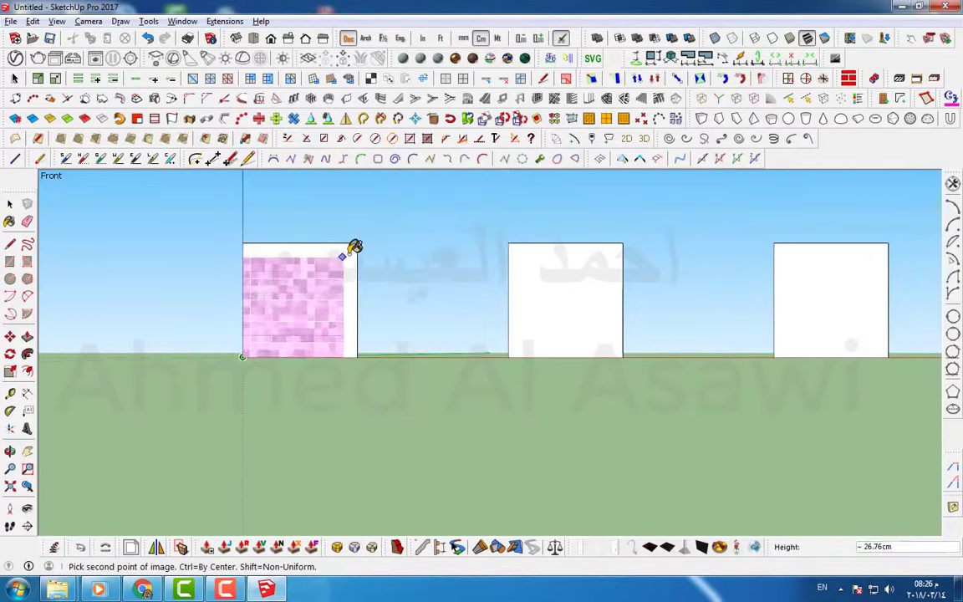
{"action": "left_click", "coordinate": [366, 238]}
{"action": "key", "text": "space"}
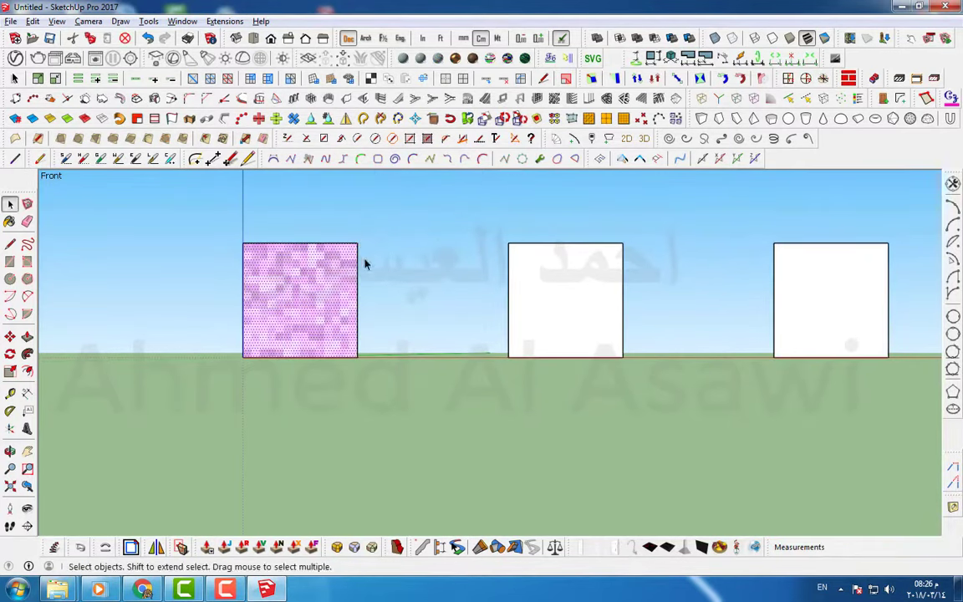
{"action": "left_click", "coordinate": [376, 401]}
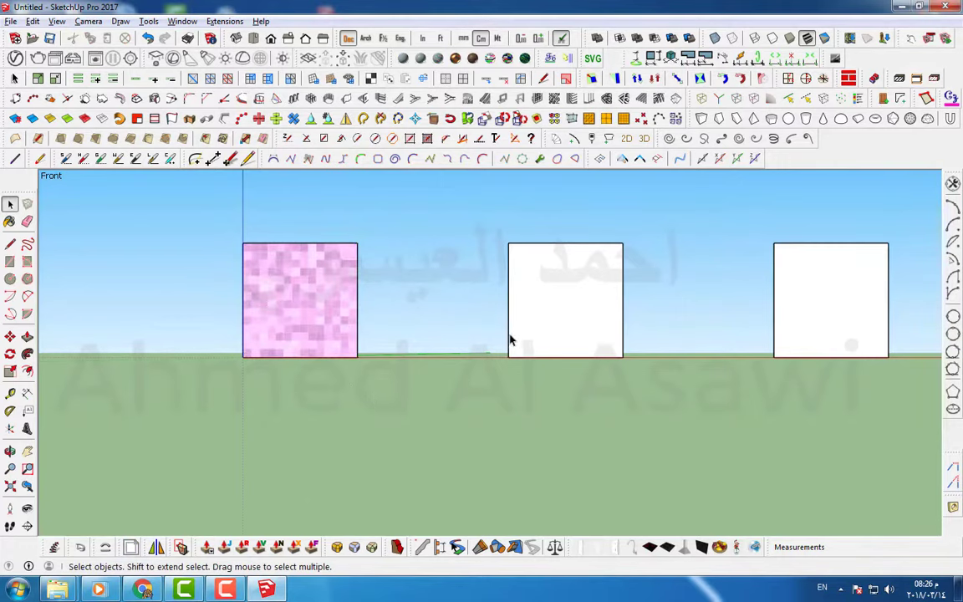
Import image 2 as a texture and fit the copper onto the second square
{"action": "left_click", "coordinate": [12, 21]}
{"action": "left_click", "coordinate": [65, 213]}
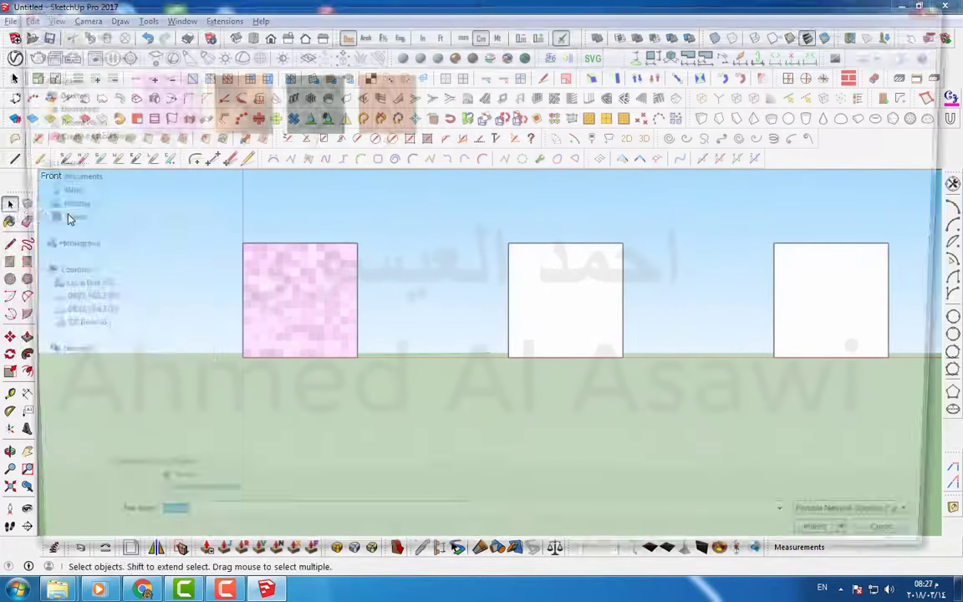
{"action": "left_click", "coordinate": [237, 119]}
{"action": "left_click", "coordinate": [846, 553]}
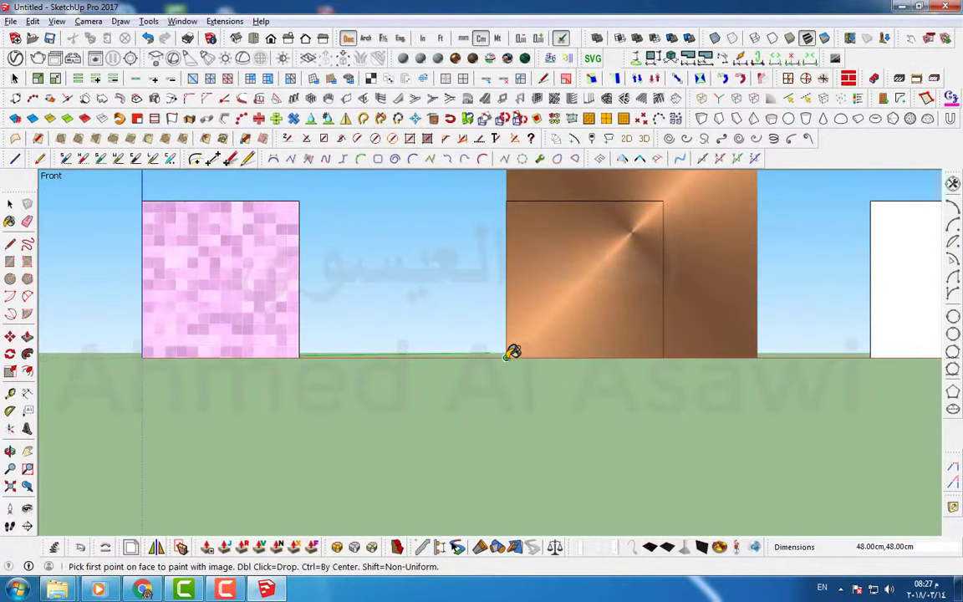
{"action": "left_click", "coordinate": [505, 357]}
{"action": "left_click", "coordinate": [664, 201]}
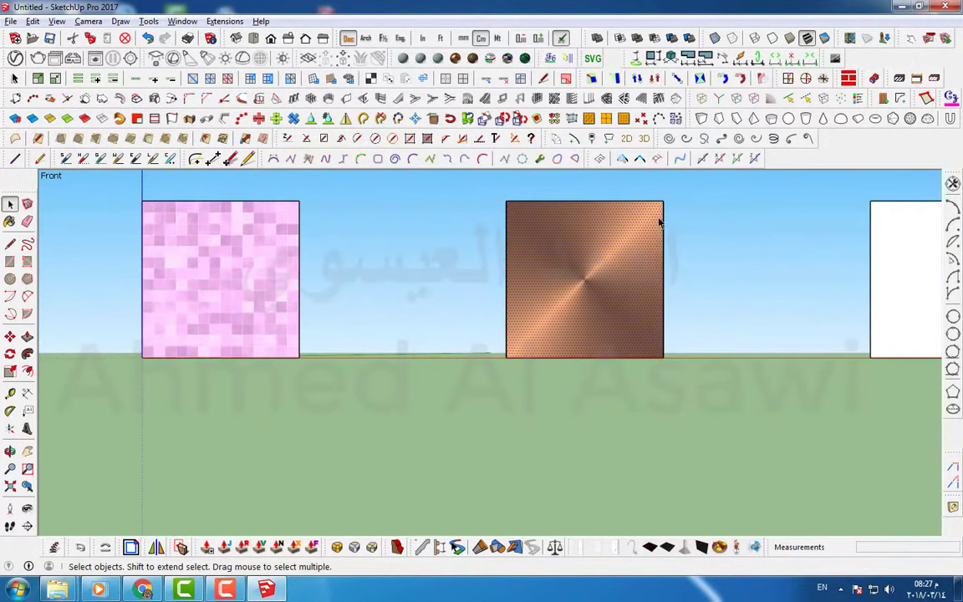
Import image 3 as a texture and fit the green marble onto the third square
{"action": "scroll", "coordinate": [669, 368], "scroll_direction": "down", "scroll_amount": 1}
{"action": "scroll", "coordinate": [678, 402], "scroll_direction": "down", "scroll_amount": 2}
{"action": "mouse_move", "coordinate": [688, 419]}
{"action": "middle_mouse_down", "text": "shift"}
{"action": "mouse_move", "coordinate": [505, 392]}
{"action": "mouse_move", "coordinate": [419, 430]}
{"action": "middle_mouse_up", "text": "shift"}
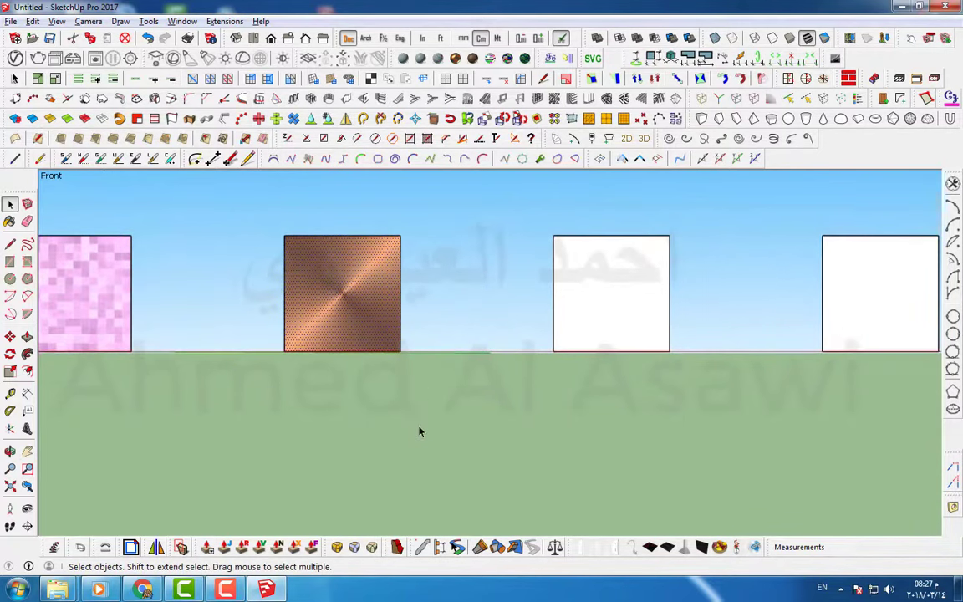
{"action": "left_click", "coordinate": [11, 20]}
{"action": "left_click", "coordinate": [61, 220]}
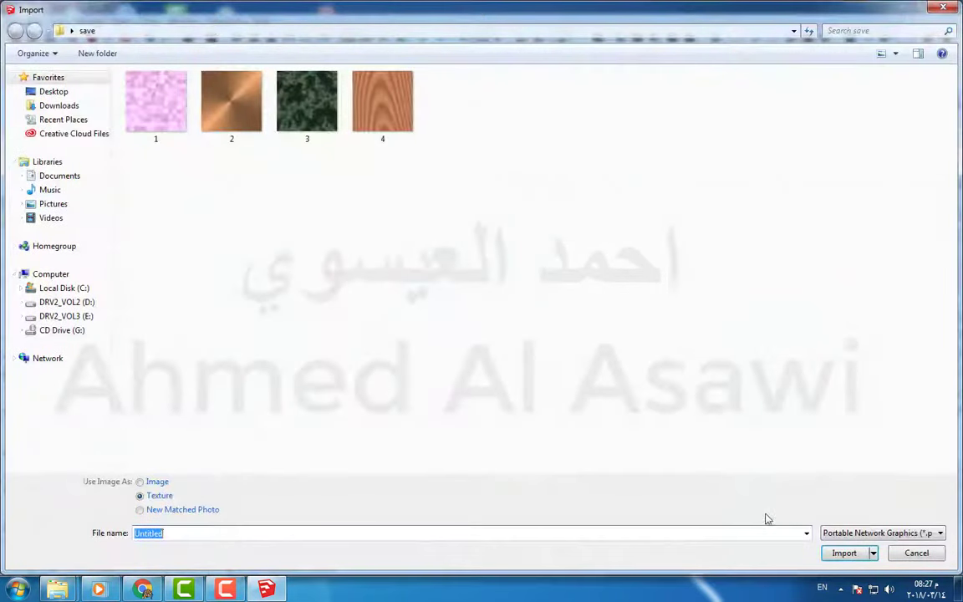
{"action": "left_click", "coordinate": [301, 107]}
{"action": "left_click", "coordinate": [842, 552]}
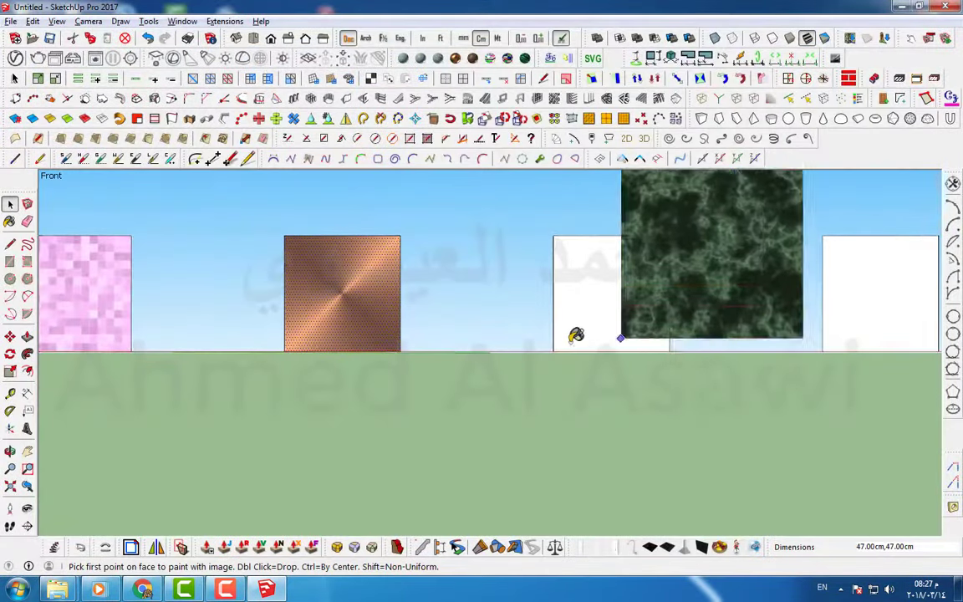
{"action": "left_click", "coordinate": [552, 351]}
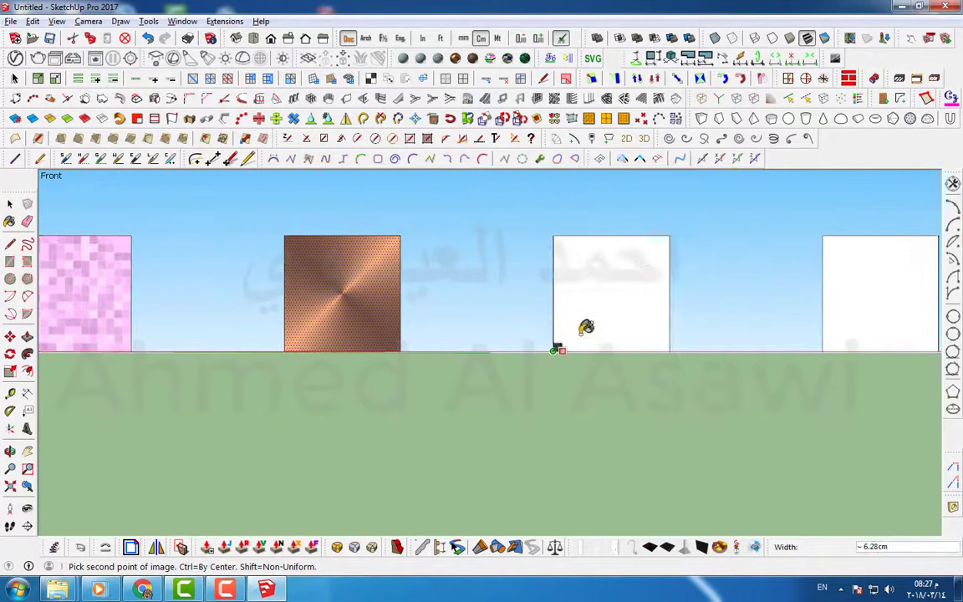
{"action": "left_click", "coordinate": [670, 237]}
{"action": "mouse_move", "coordinate": [578, 382]}
{"action": "middle_mouse_down"}
{"action": "mouse_move", "coordinate": [524, 399]}
{"action": "mouse_move", "coordinate": [580, 430]}
{"action": "middle_mouse_up"}
{"action": "middle_click_drag", "start_coordinate": [785, 398], "coordinate": [606, 374]}
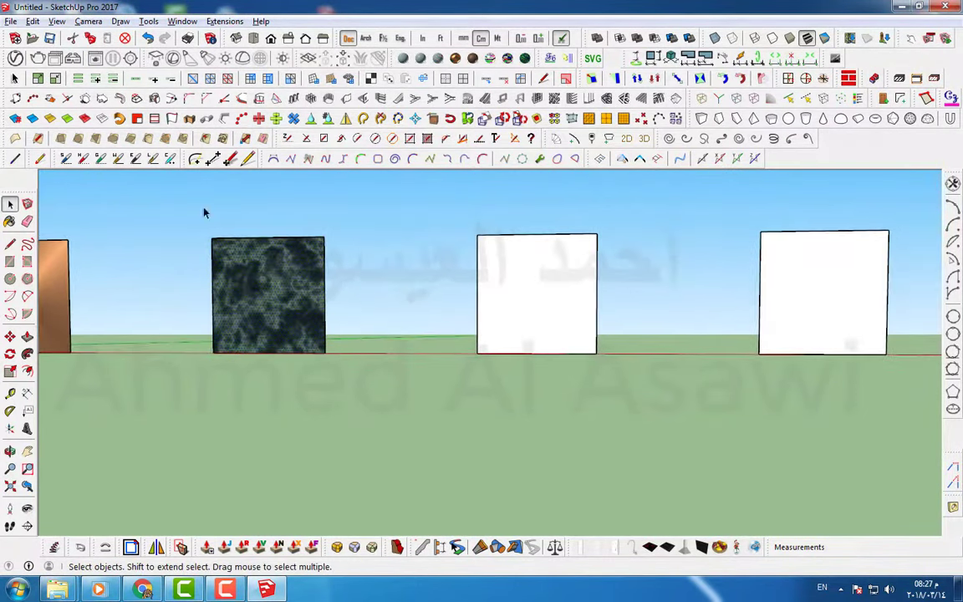
Import wood image 4 as a texture and fit it to the middle square
{"action": "left_click", "coordinate": [11, 21]}
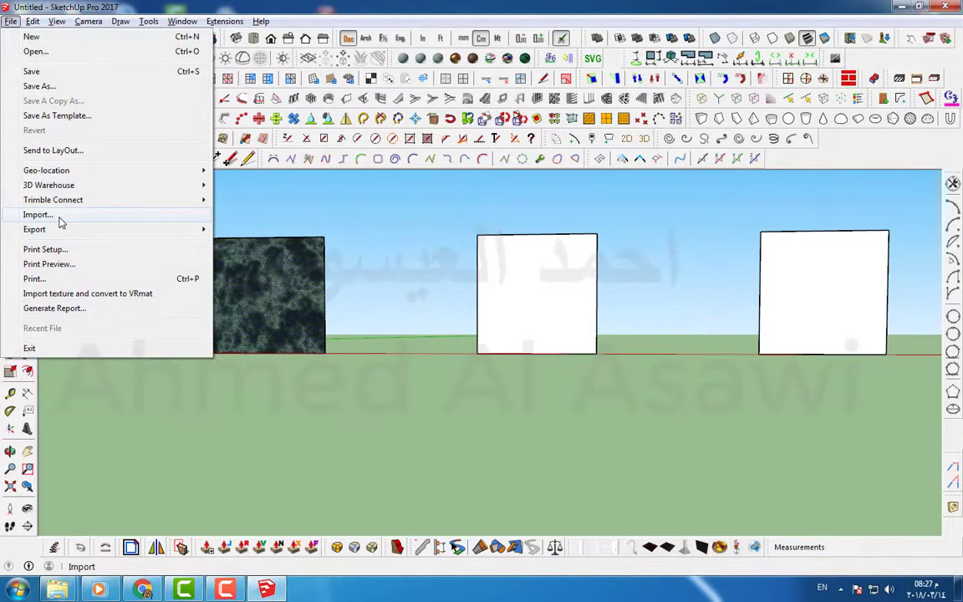
{"action": "left_click", "coordinate": [60, 221]}
{"action": "left_click", "coordinate": [372, 134]}
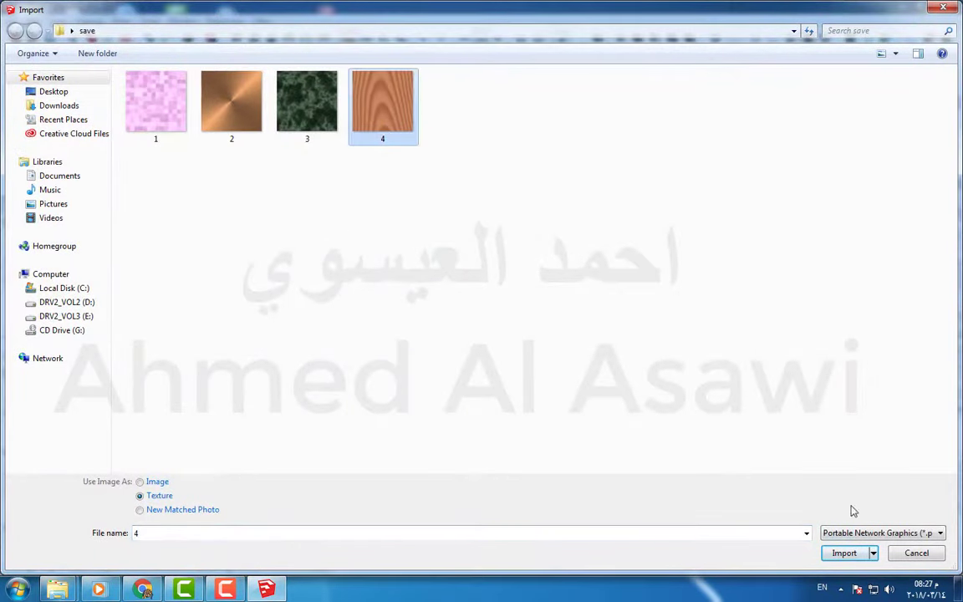
{"action": "left_click", "coordinate": [844, 554]}
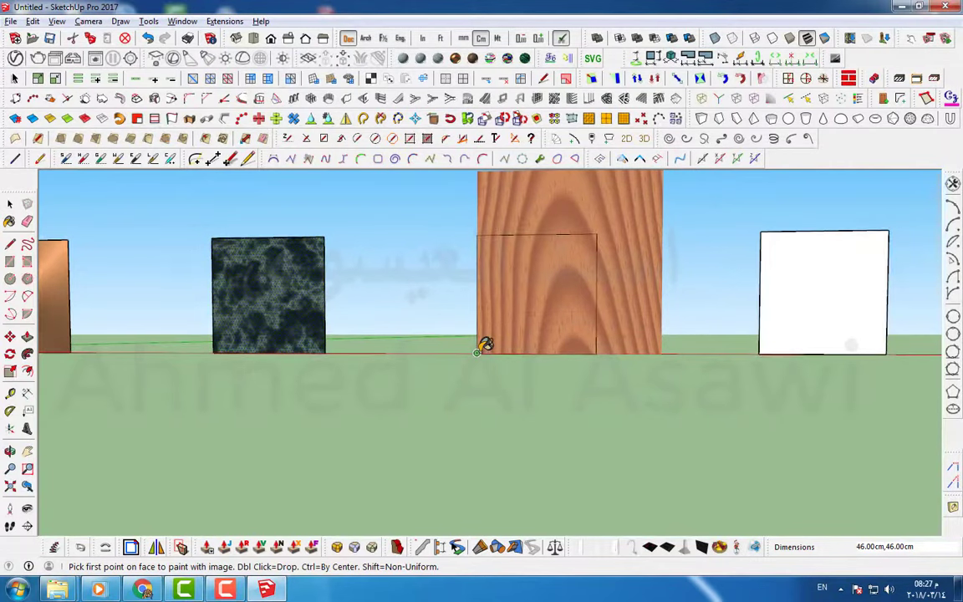
{"action": "left_click", "coordinate": [476, 352]}
{"action": "left_click", "coordinate": [597, 236]}
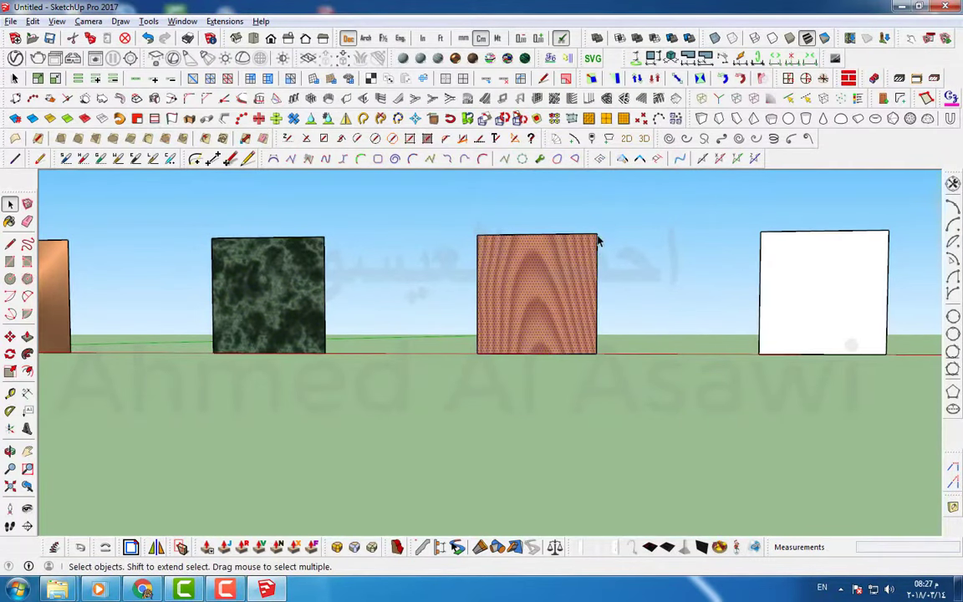
Delete the blank white right-hand square, including its leftover edges
{"action": "left_click", "coordinate": [831, 322]}
{"action": "key", "text": "Delete"}
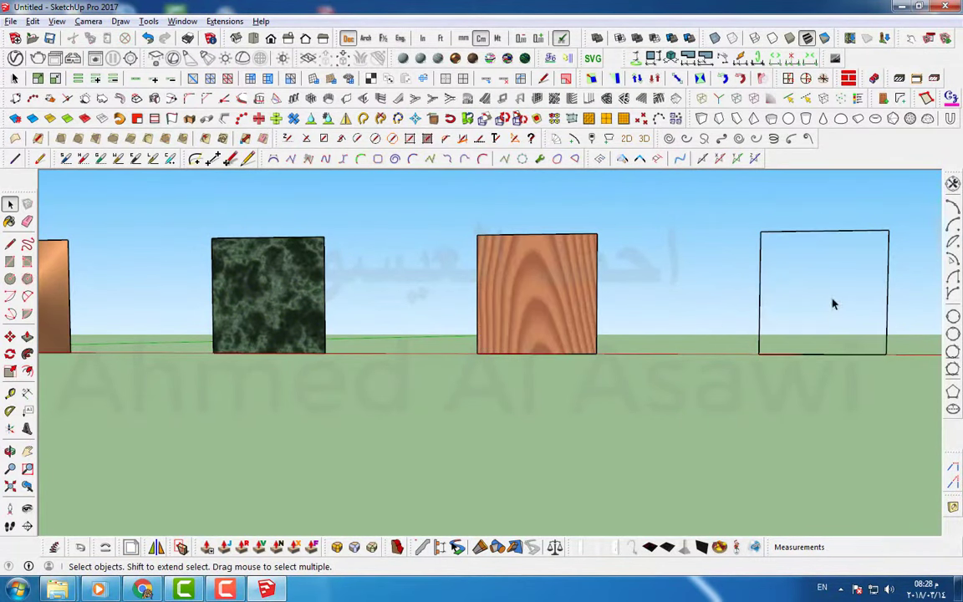
{"action": "left_click_drag", "start_coordinate": [913, 224], "coordinate": [738, 441]}
{"action": "key", "text": "Delete"}
Bring up the Materials panel with the Paint Bucket and select the pink square's face
{"action": "mouse_move", "coordinate": [548, 460]}
{"action": "middle_mouse_down"}
{"action": "mouse_move", "coordinate": [490, 456]}
{"action": "mouse_move", "coordinate": [737, 454]}
{"action": "middle_mouse_up"}
{"action": "middle_click_drag", "start_coordinate": [451, 437], "coordinate": [490, 408]}
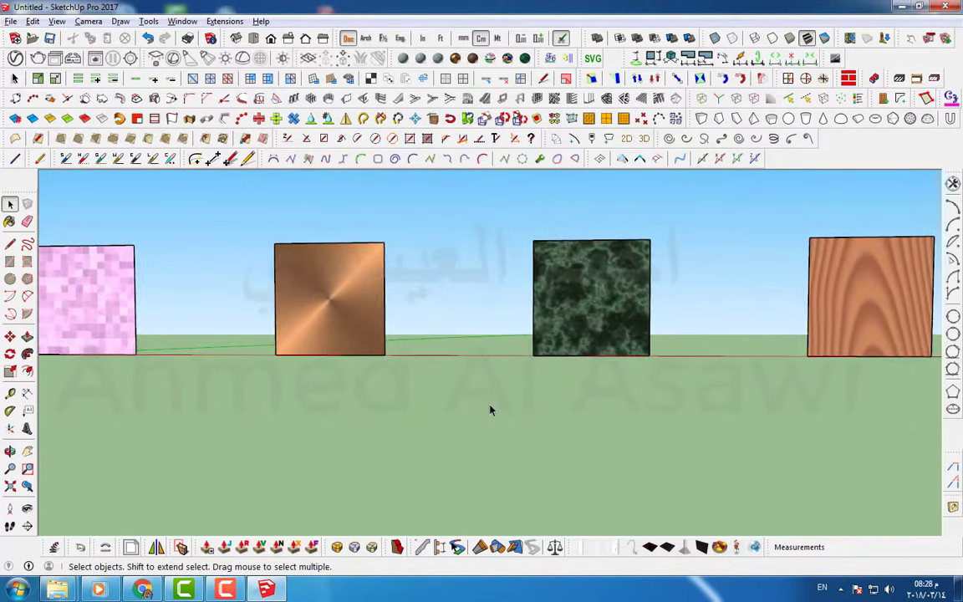
{"action": "left_click", "coordinate": [10, 222]}
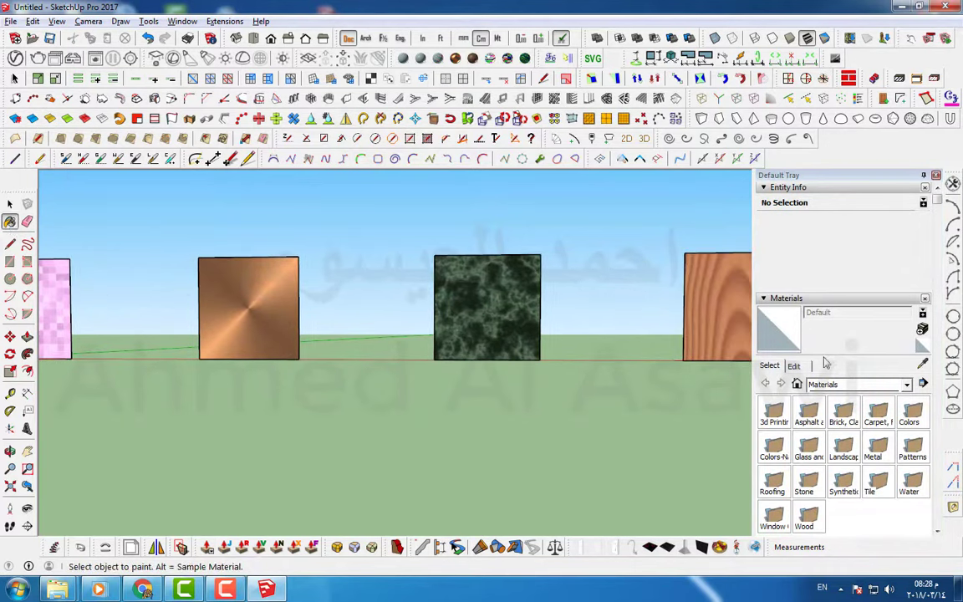
{"action": "key", "text": "space"}
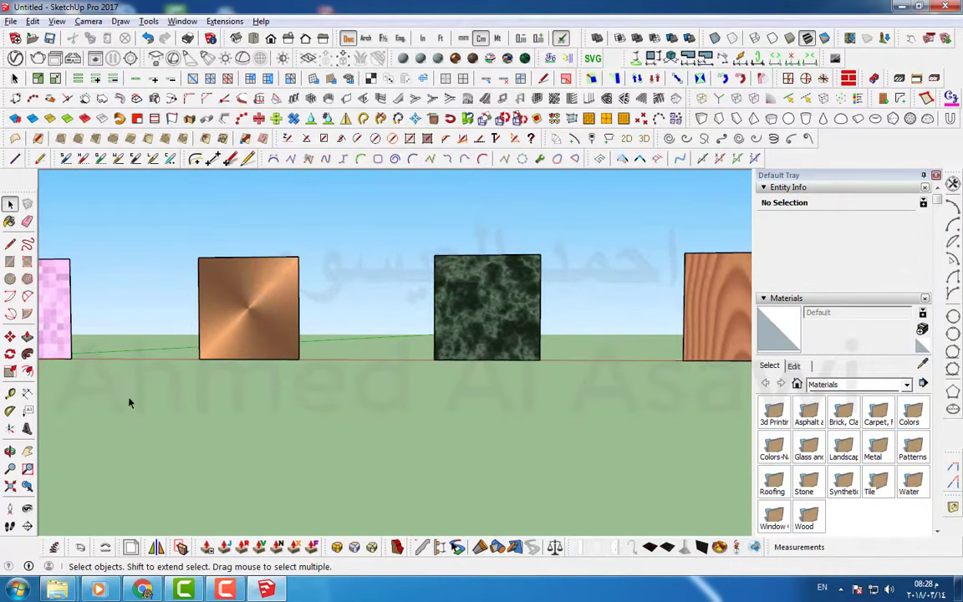
{"action": "mouse_move", "coordinate": [129, 400]}
{"action": "middle_mouse_down"}
{"action": "mouse_move", "coordinate": [282, 398]}
{"action": "mouse_move", "coordinate": [234, 326]}
{"action": "middle_mouse_up"}
{"action": "left_click", "coordinate": [234, 326]}
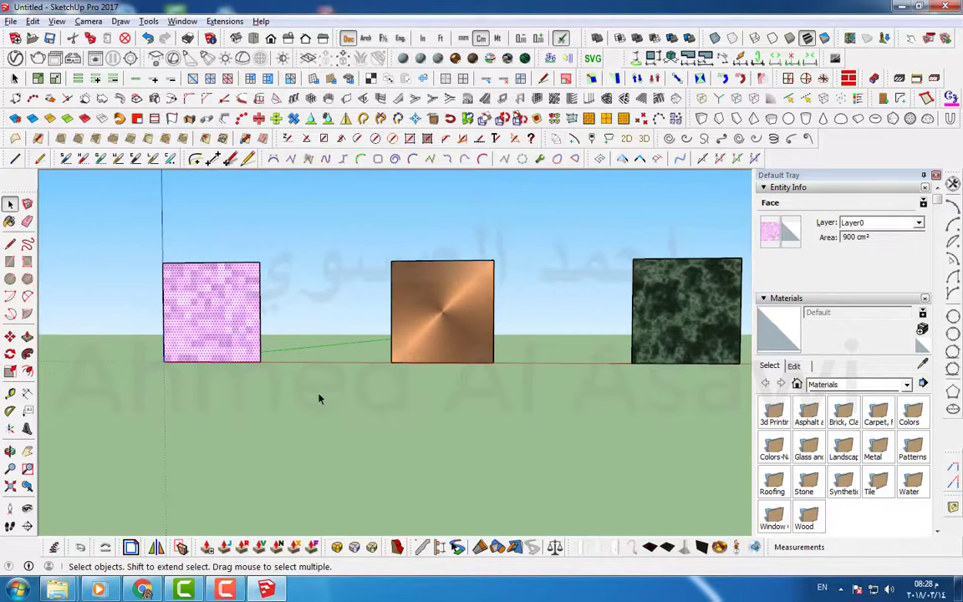
Set the Materials list to In Model and save the pink material as 1
{"action": "left_click", "coordinate": [907, 385]}
{"action": "left_click", "coordinate": [833, 402]}
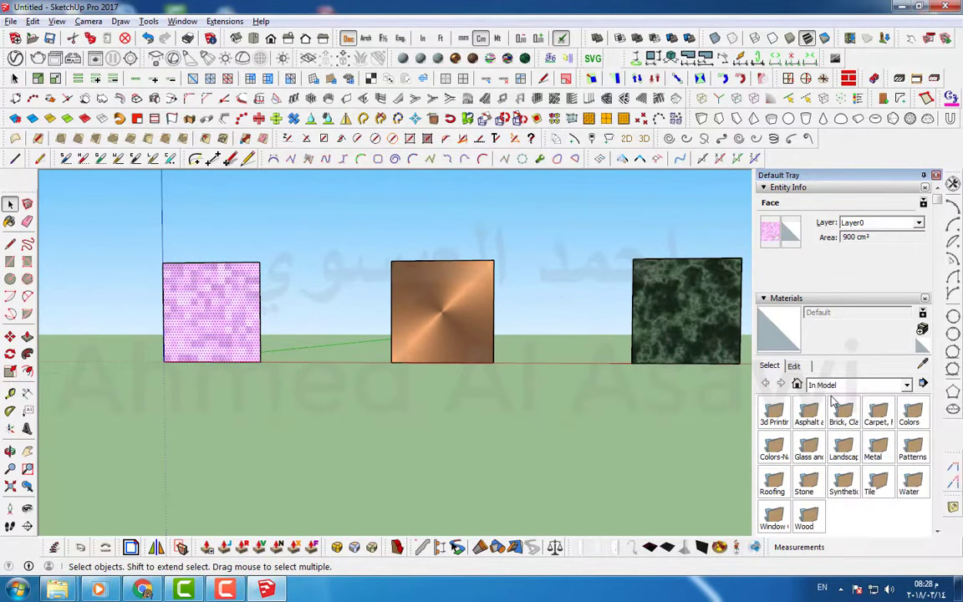
{"action": "right_click", "coordinate": [774, 414]}
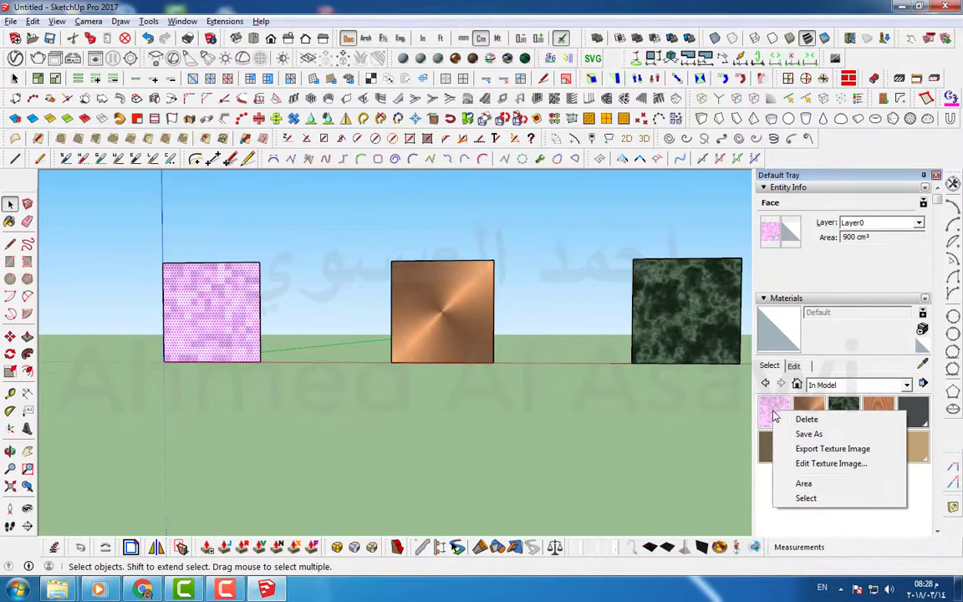
{"action": "left_click", "coordinate": [809, 434]}
{"action": "left_click", "coordinate": [55, 91]}
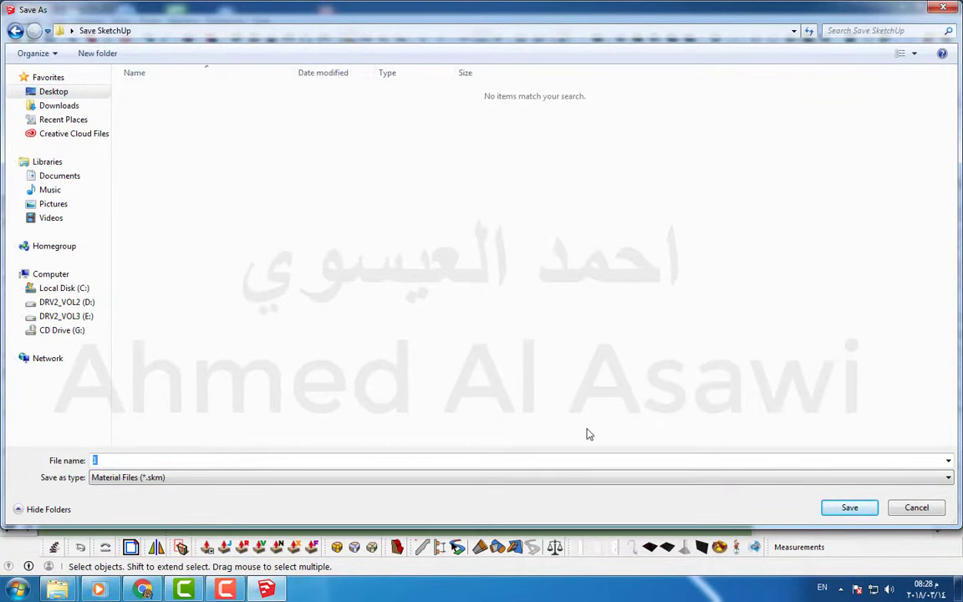
{"action": "left_click", "coordinate": [850, 508]}
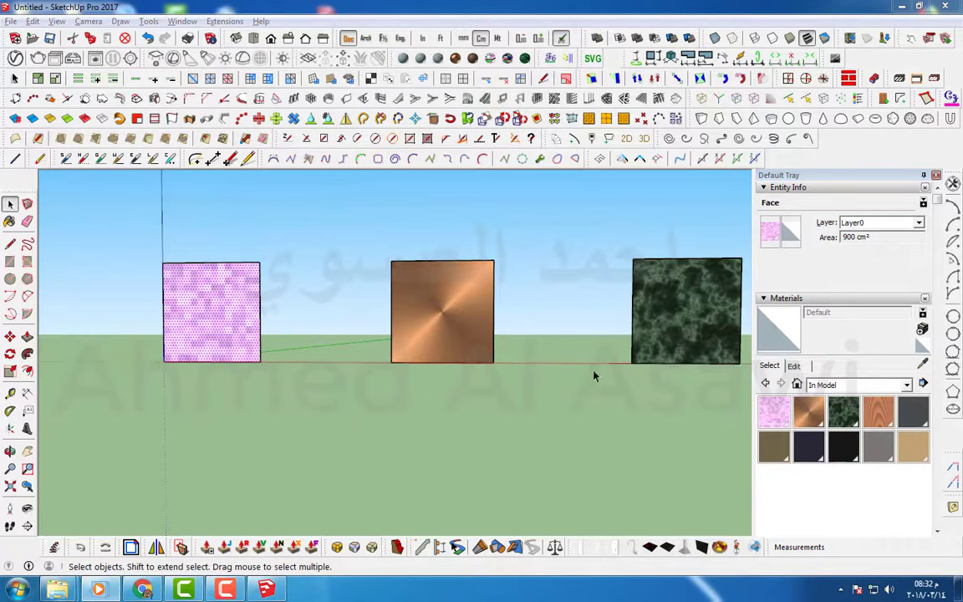
Save the copper material as 2 and the green marble material as 3
{"action": "right_click", "coordinate": [811, 411]}
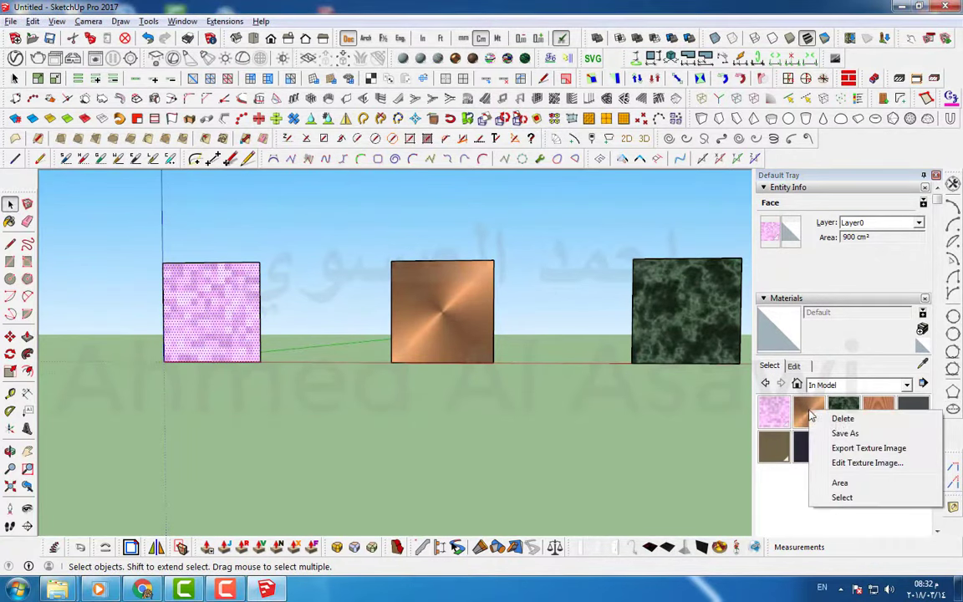
{"action": "left_click", "coordinate": [846, 433]}
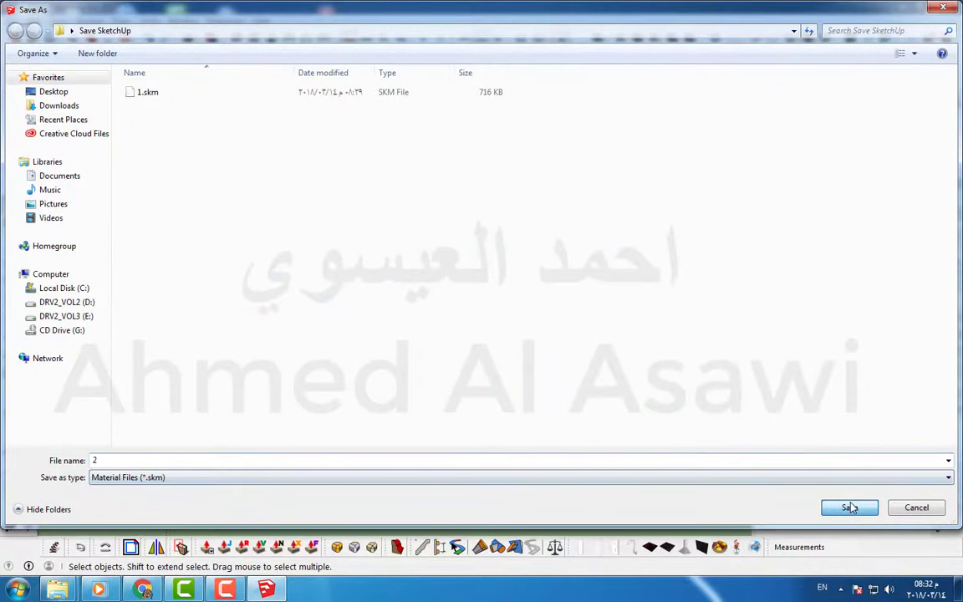
{"action": "left_click", "coordinate": [851, 507]}
{"action": "right_click", "coordinate": [850, 418]}
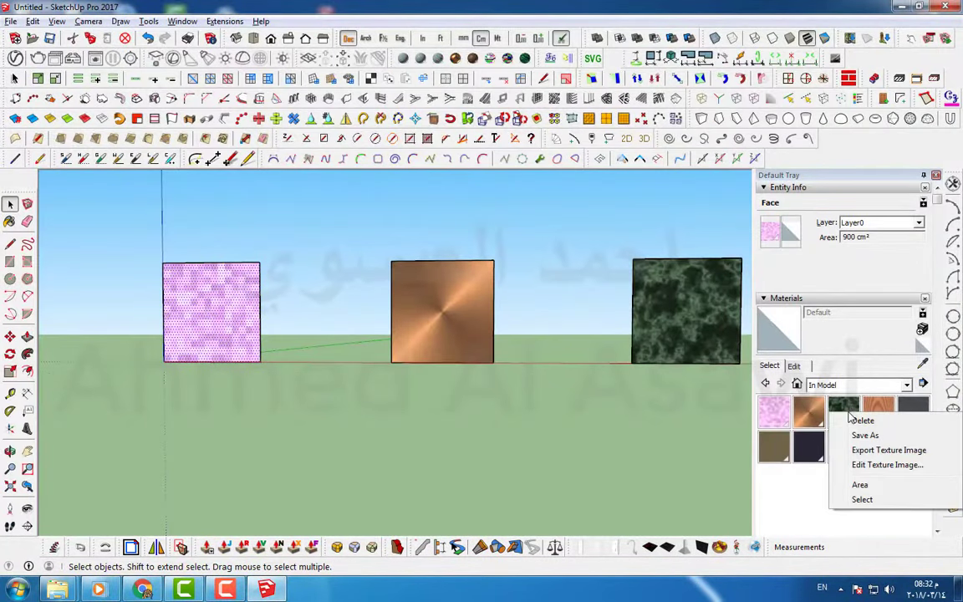
{"action": "left_click", "coordinate": [865, 436]}
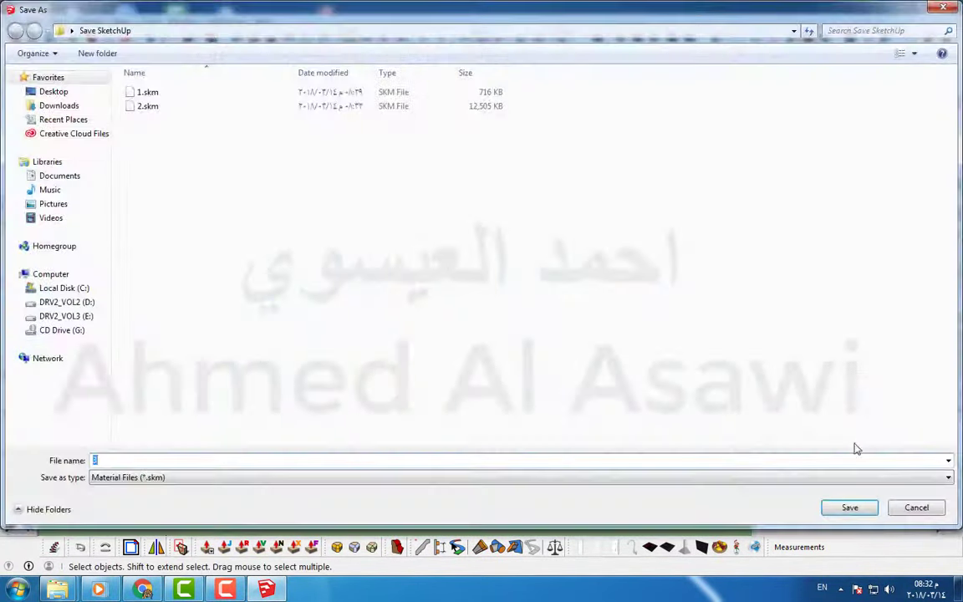
{"action": "type", "text": "3"}
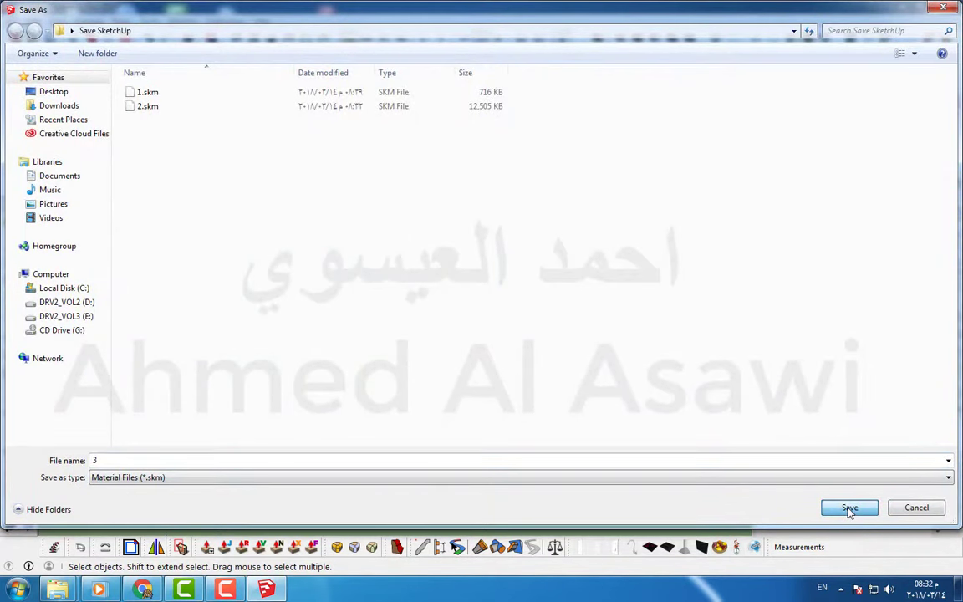
{"action": "left_click", "coordinate": [850, 508]}
Save the wood material as 4, then close the Default Tray and the SketchUp window
{"action": "right_click", "coordinate": [878, 410]}
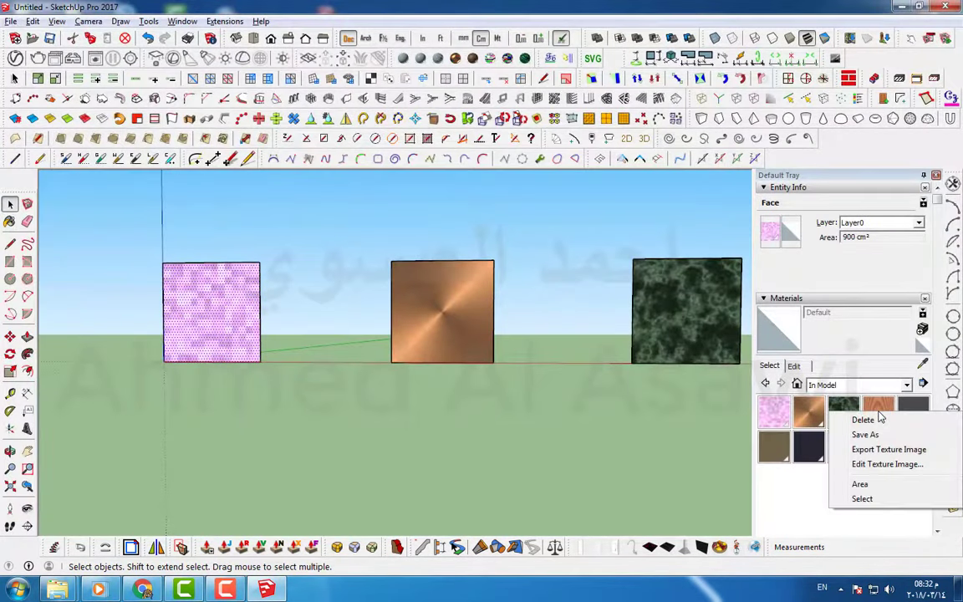
{"action": "left_click", "coordinate": [866, 435]}
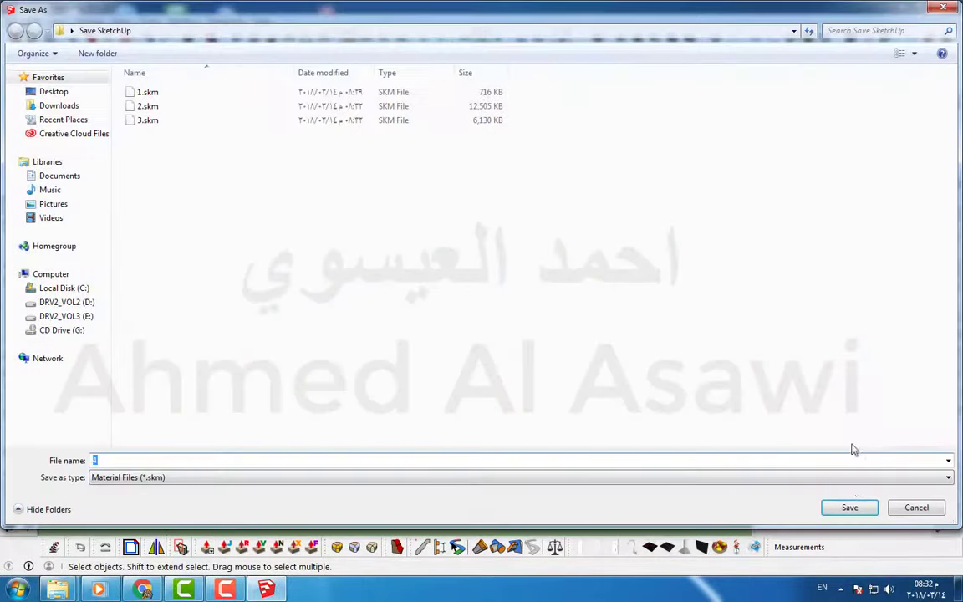
{"action": "left_click", "coordinate": [850, 507]}
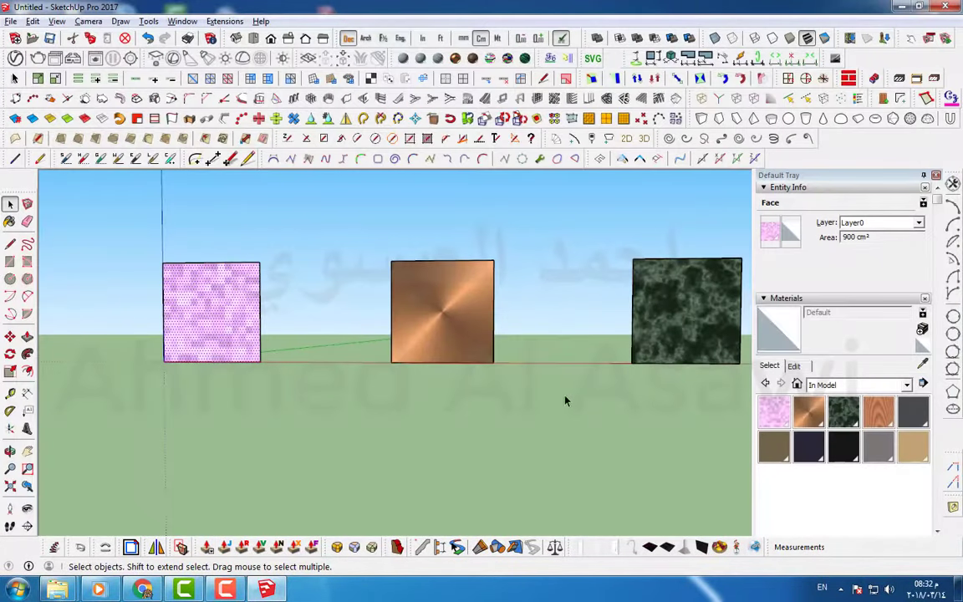
{"action": "left_click", "coordinate": [936, 176]}
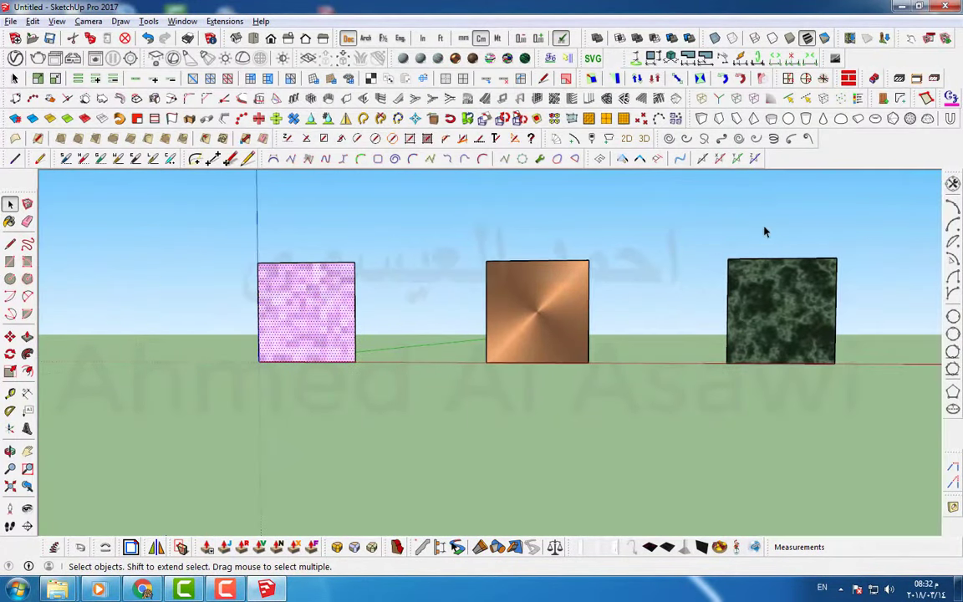
{"action": "left_click", "coordinate": [946, 7]}
Quit SketchUp from the save prompt and check the .skm files in Save SketchUp
{"action": "left_click", "coordinate": [494, 322]}
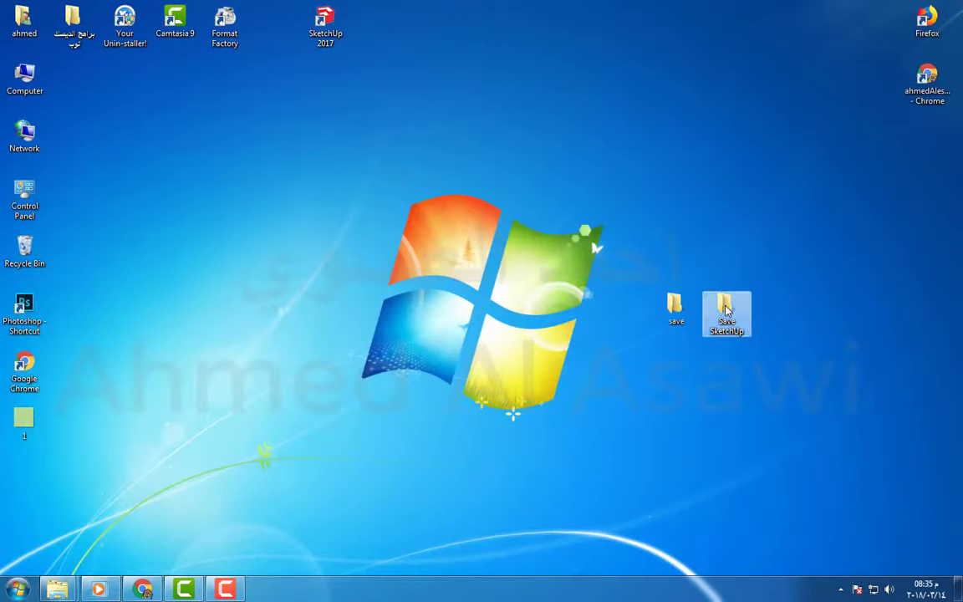
{"action": "double_click", "coordinate": [726, 309]}
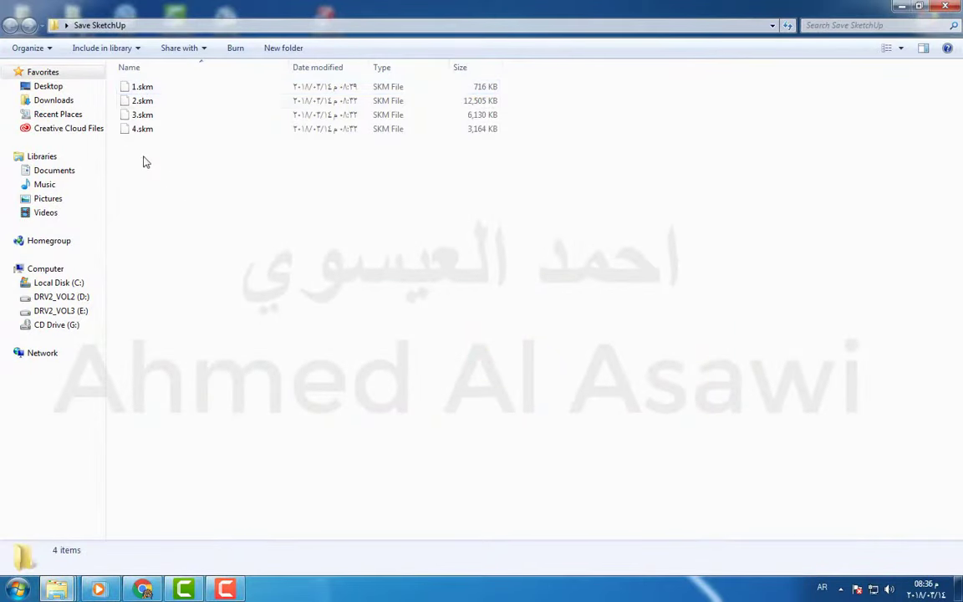
{"action": "left_click", "coordinate": [945, 6]}
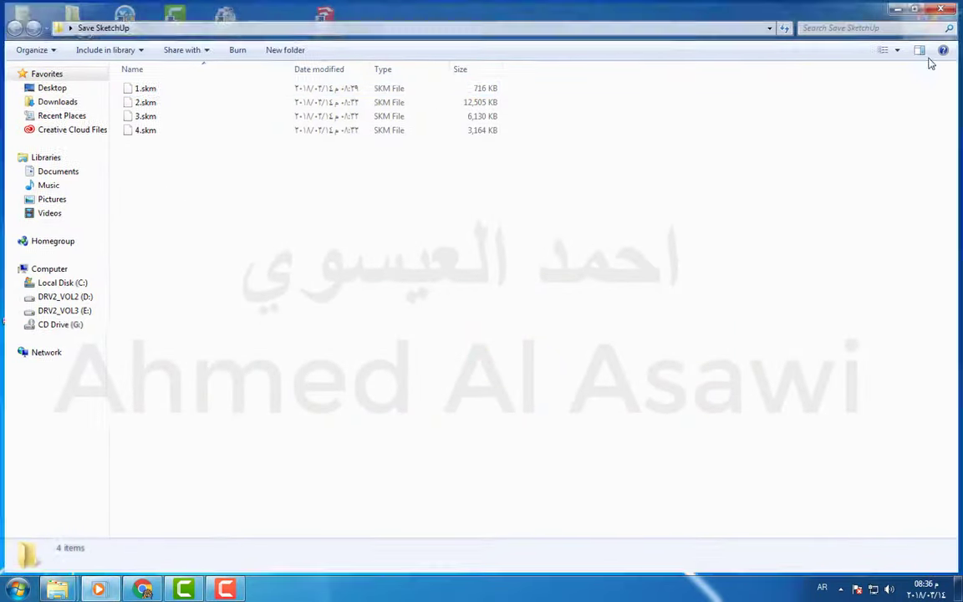
Copy the Save SketchUp folder and open Local Disk (C:) from Computer
{"action": "right_click", "coordinate": [727, 306]}
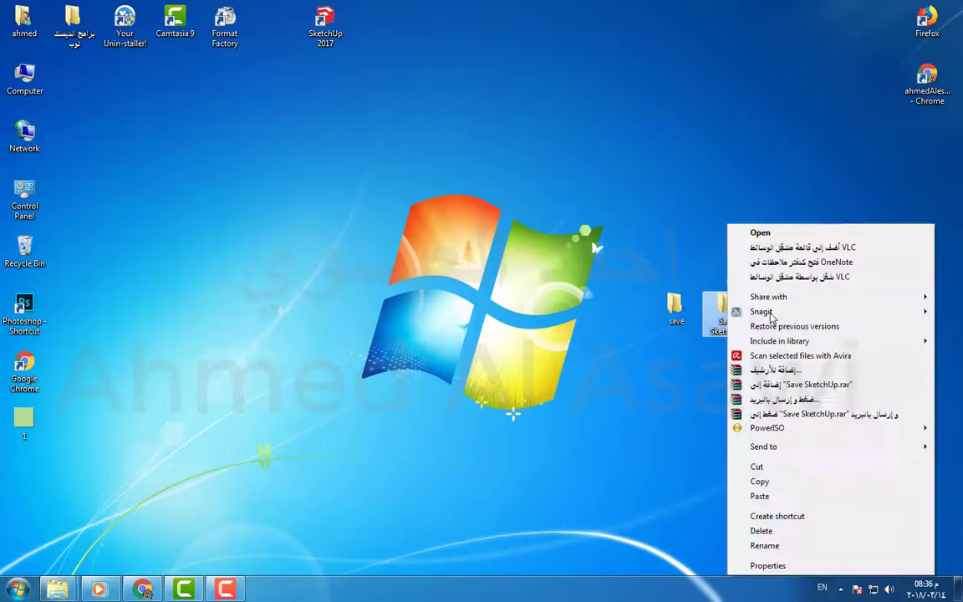
{"action": "left_click", "coordinate": [763, 482]}
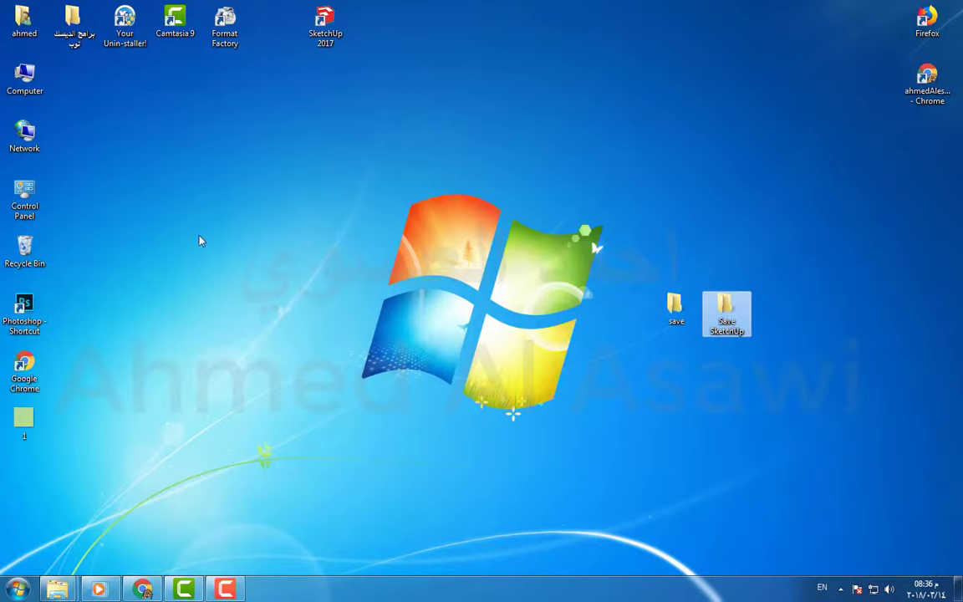
{"action": "double_click", "coordinate": [25, 86]}
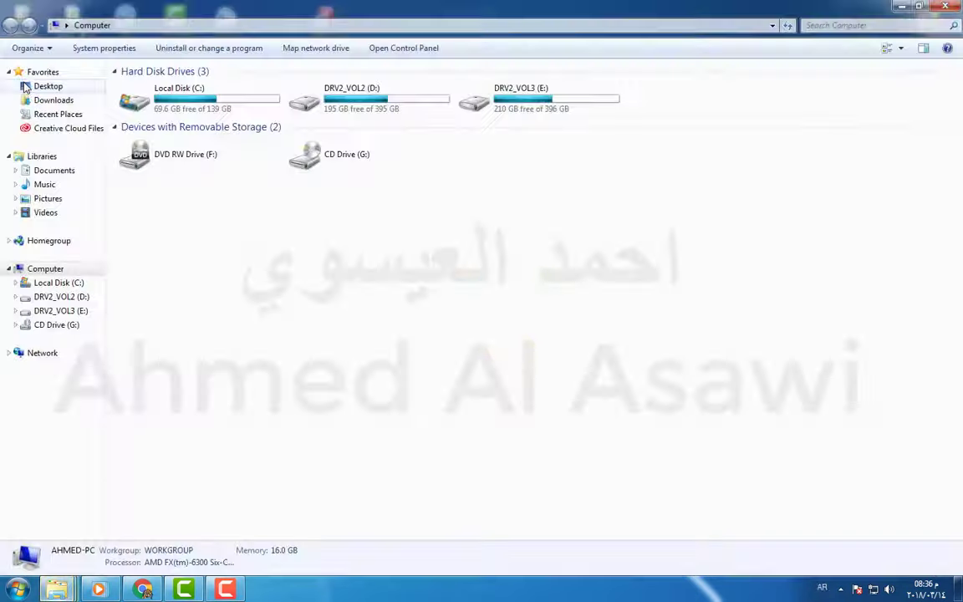
{"action": "left_click", "coordinate": [178, 105]}
{"action": "double_click", "coordinate": [178, 104]}
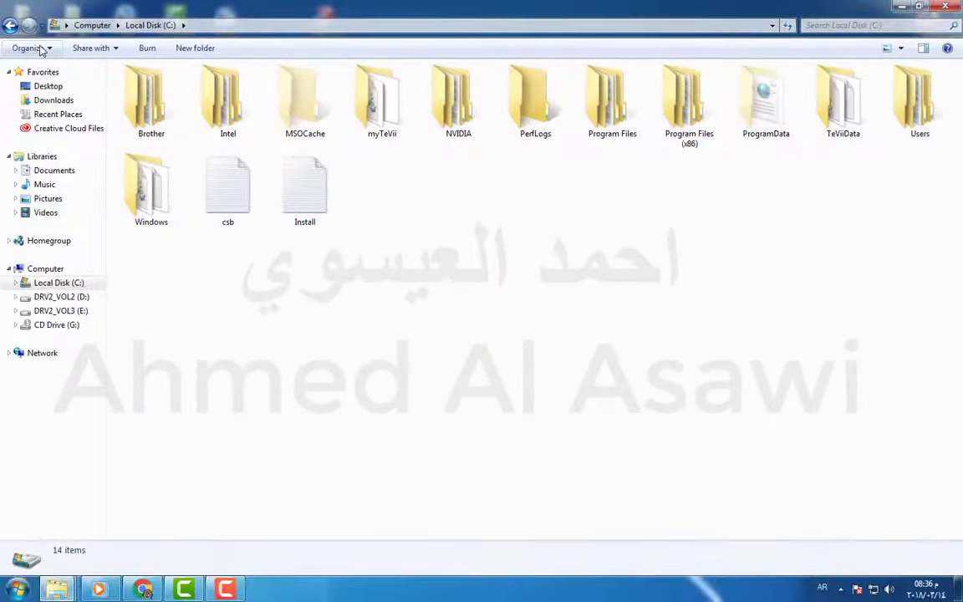
Turn on Show hidden files, folders, and drives in Folder Options' View settings
{"action": "left_click", "coordinate": [27, 48]}
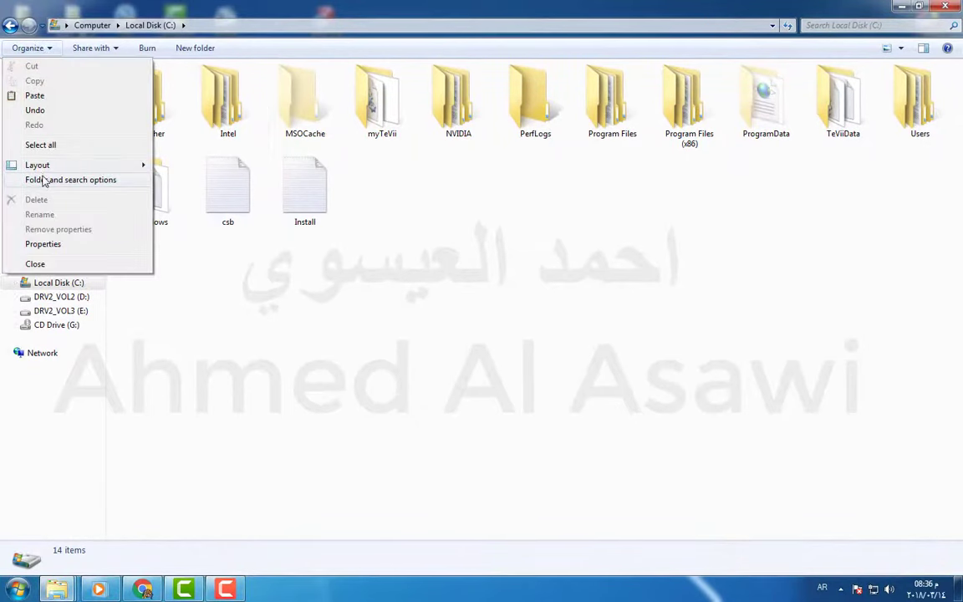
{"action": "left_click", "coordinate": [44, 181]}
{"action": "left_click", "coordinate": [66, 81]}
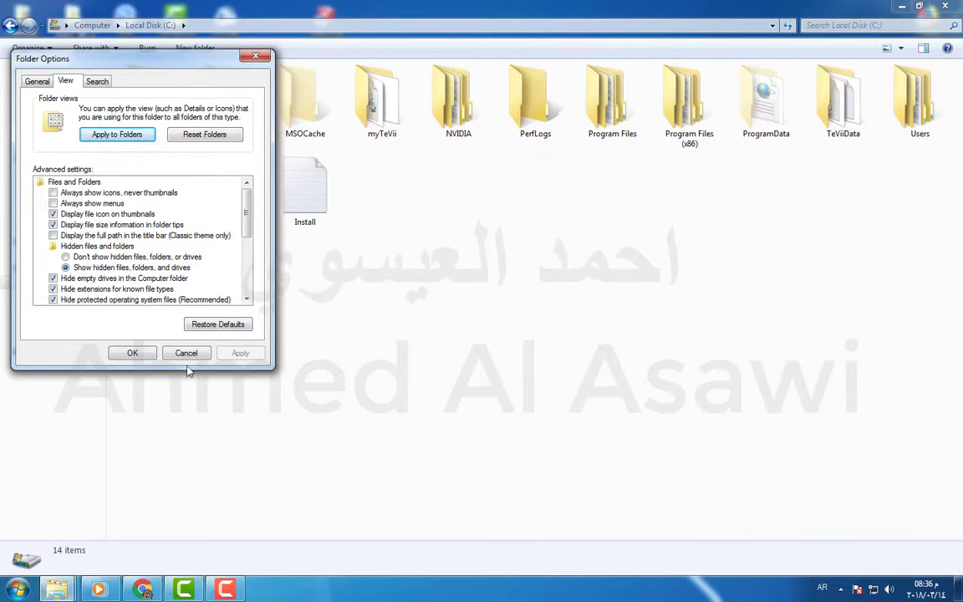
{"action": "left_click", "coordinate": [132, 352]}
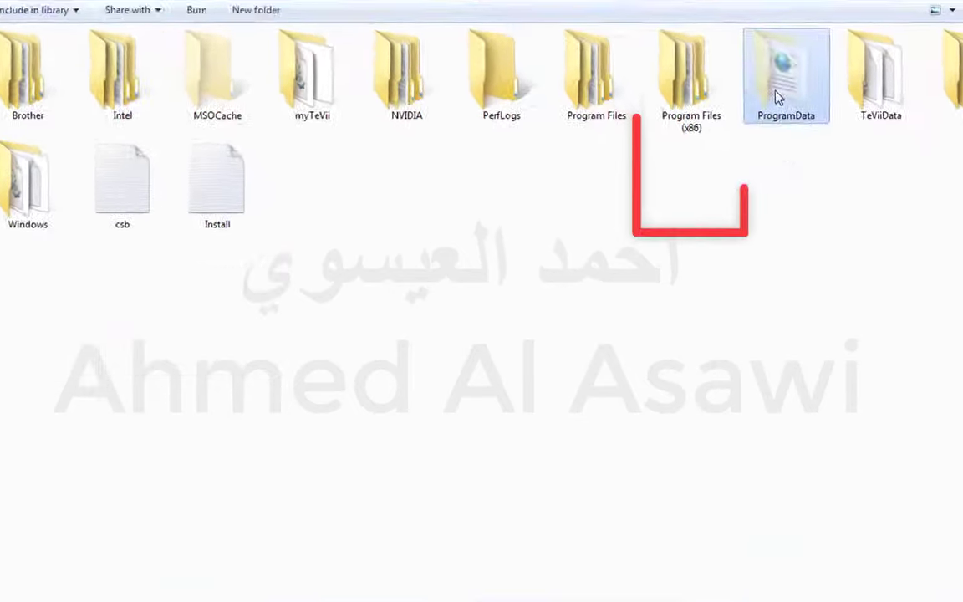
Paste the Save SketchUp folder into ProgramData\SketchUp\SketchUp 2017\SketchUp\Materials
{"action": "double_click", "coordinate": [763, 109]}
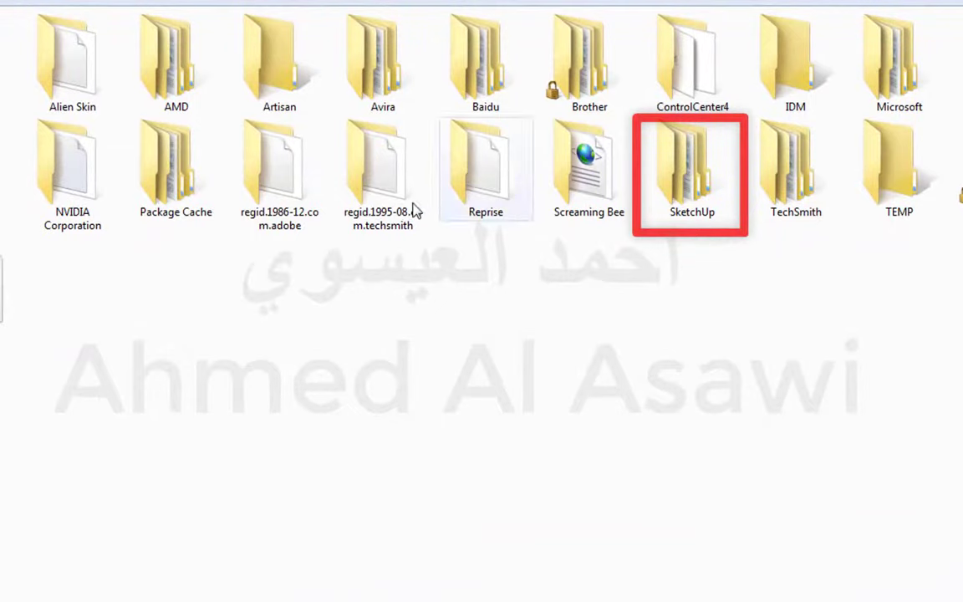
{"action": "double_click", "coordinate": [700, 194]}
{"action": "double_click", "coordinate": [159, 89]}
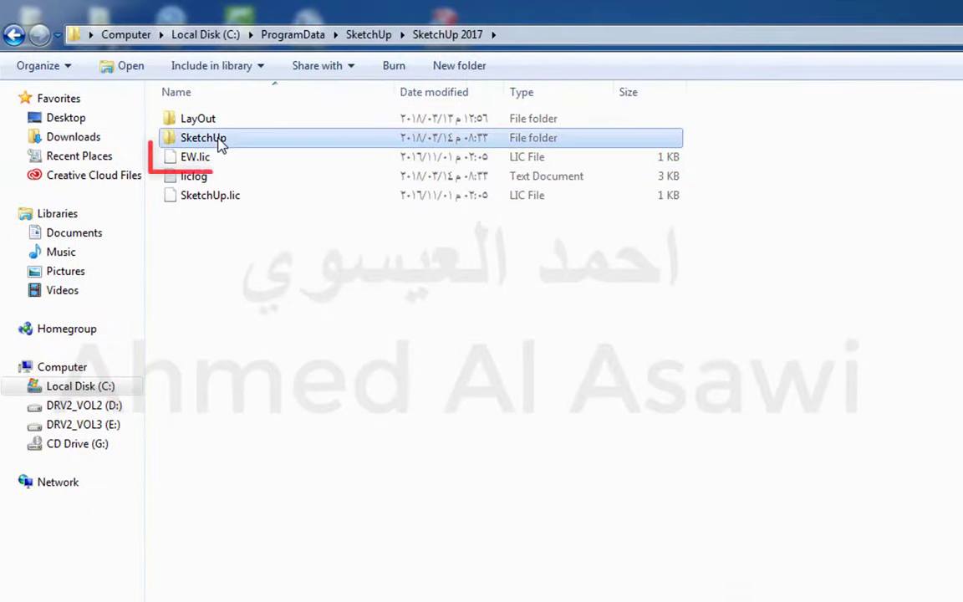
{"action": "double_click", "coordinate": [221, 142]}
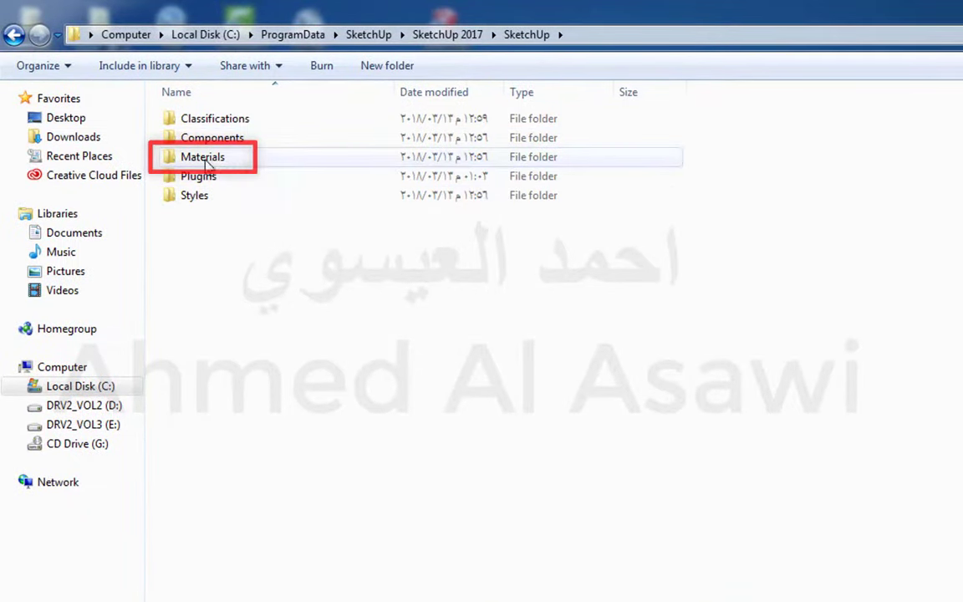
{"action": "mouse_move", "coordinate": [202, 157]}
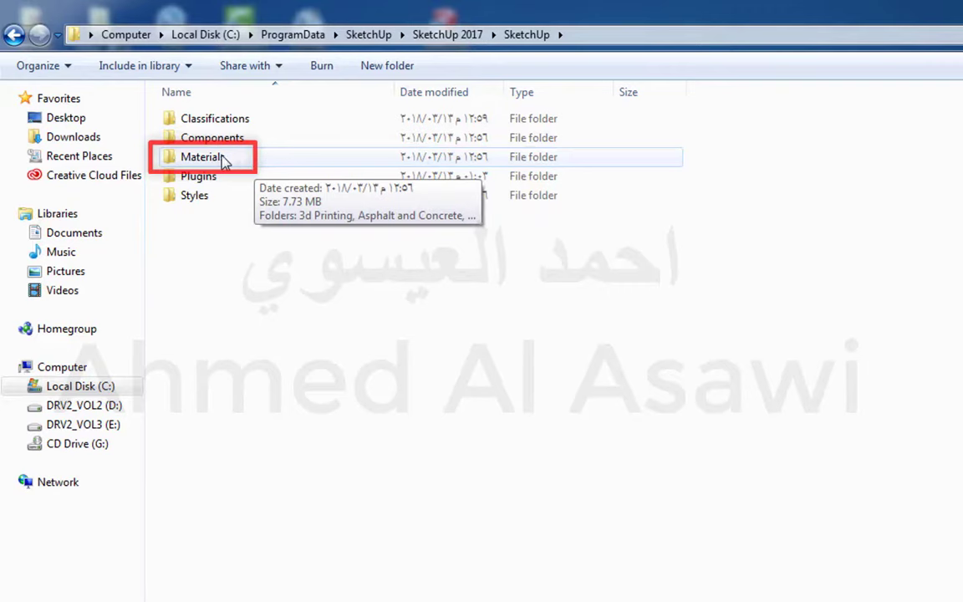
{"action": "double_click", "coordinate": [238, 161]}
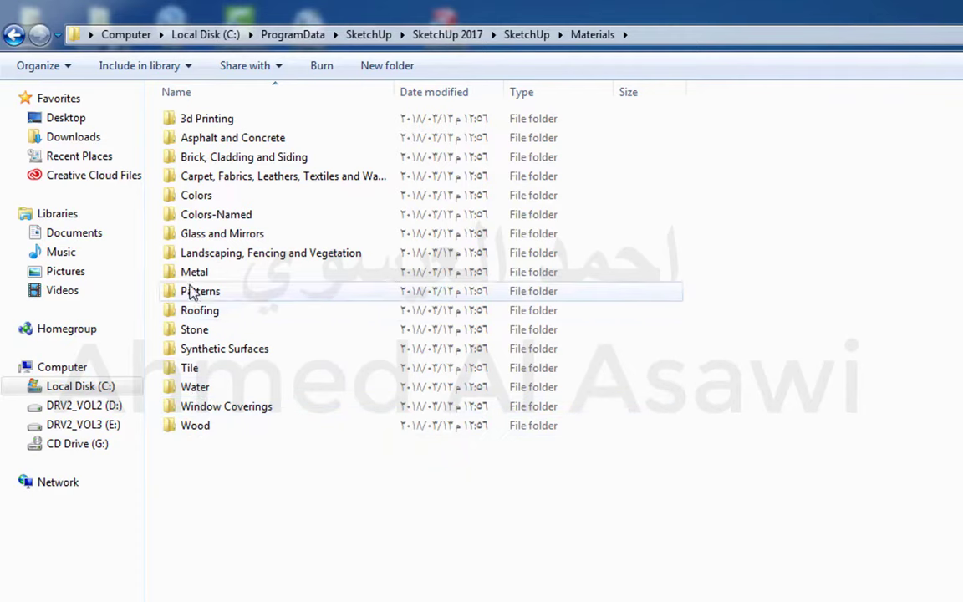
{"action": "right_click", "coordinate": [422, 548]}
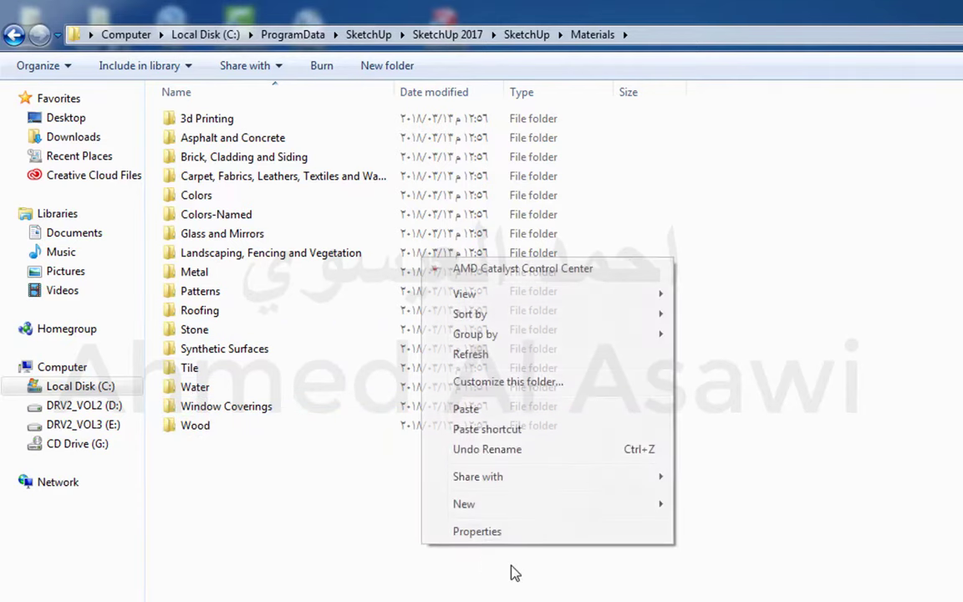
{"action": "left_click", "coordinate": [498, 412]}
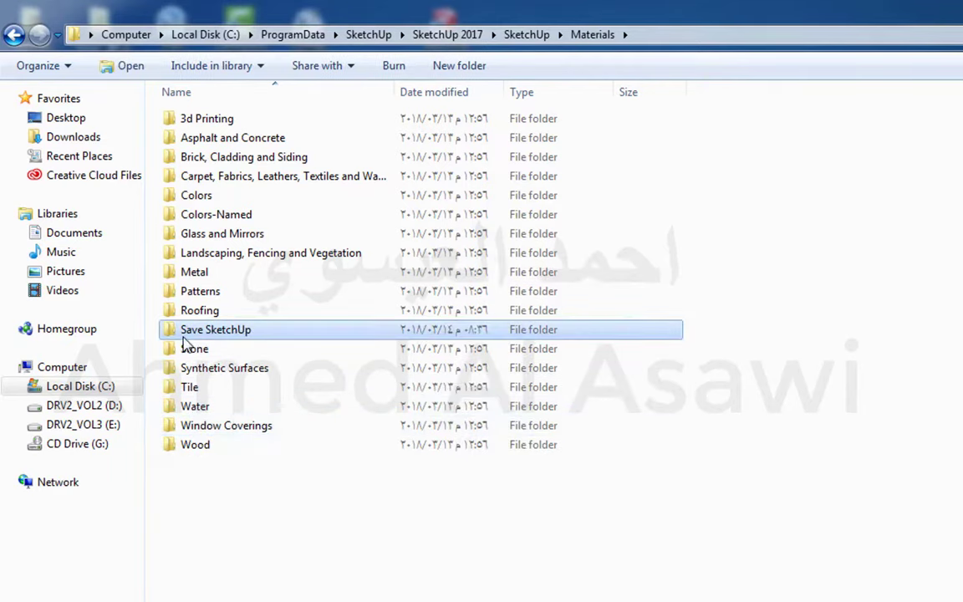
{"action": "mouse_move", "coordinate": [212, 323]}
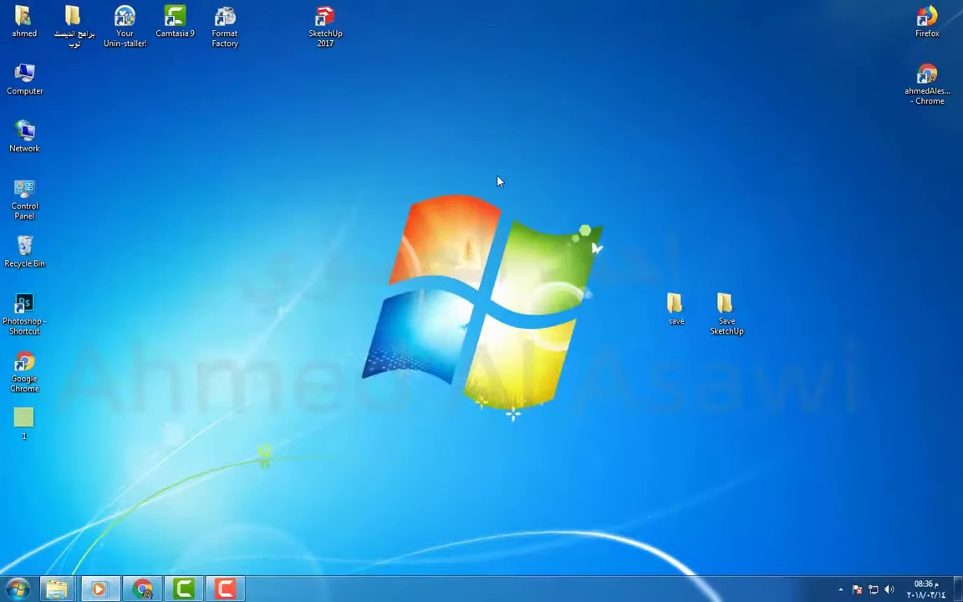
Refresh the desktop twice and launch SketchUp 2017 from its desktop shortcut
{"action": "right_click", "coordinate": [498, 181]}
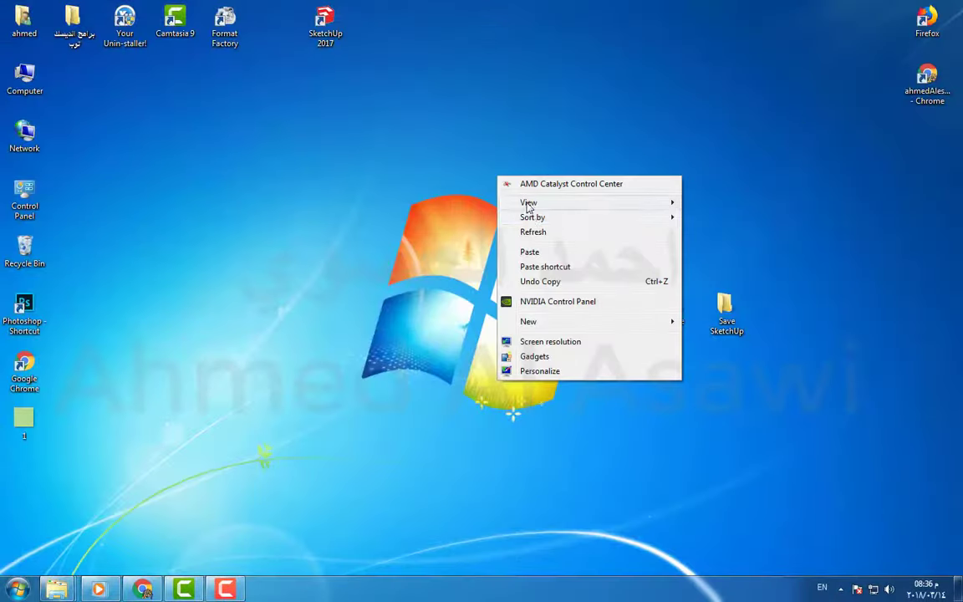
{"action": "left_click", "coordinate": [523, 230]}
{"action": "right_click", "coordinate": [366, 104]}
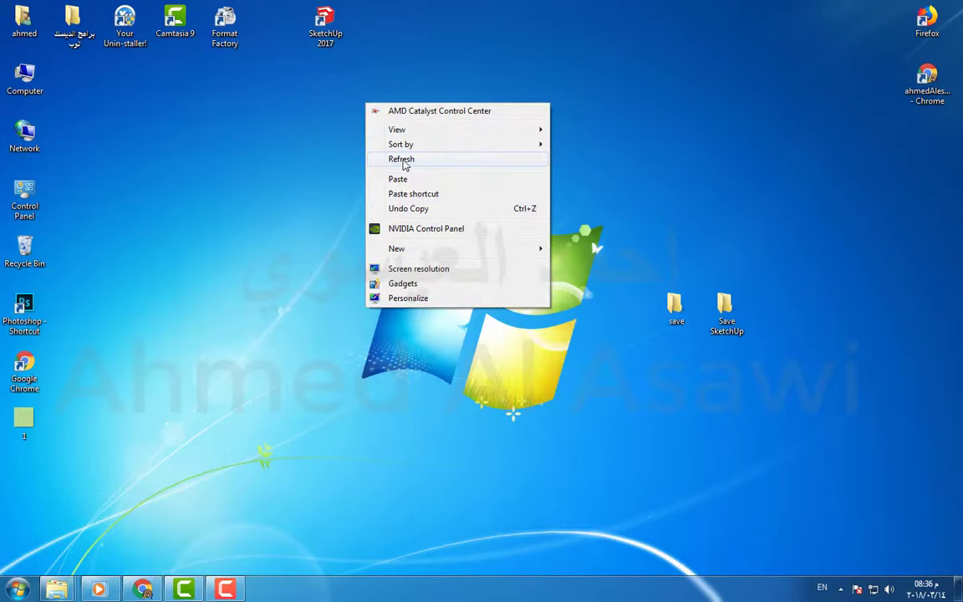
{"action": "left_click", "coordinate": [376, 160]}
{"action": "left_click", "coordinate": [325, 30]}
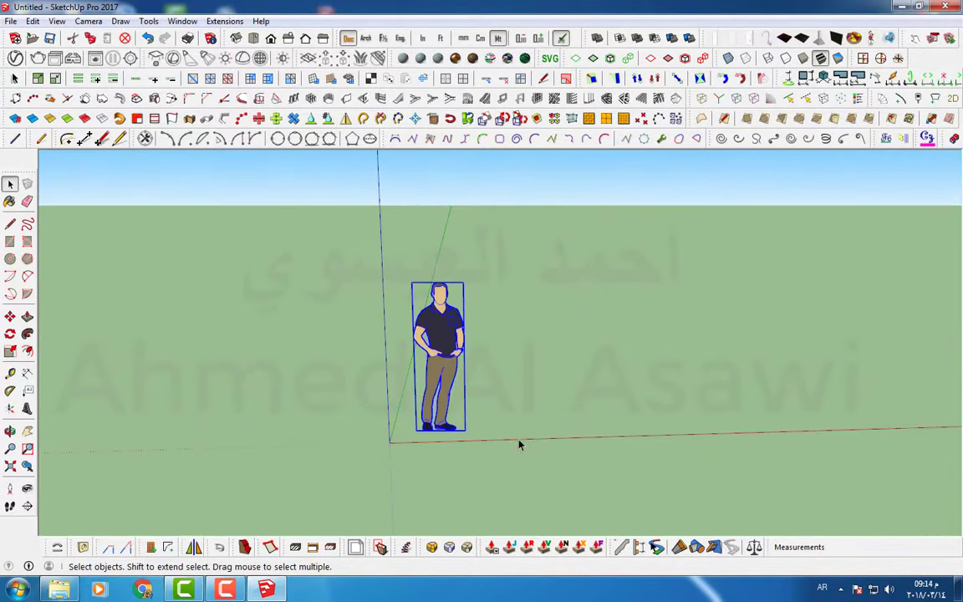
Draw a 2 × 2 m square from the origin in Top view
{"action": "left_click", "coordinate": [10, 241]}
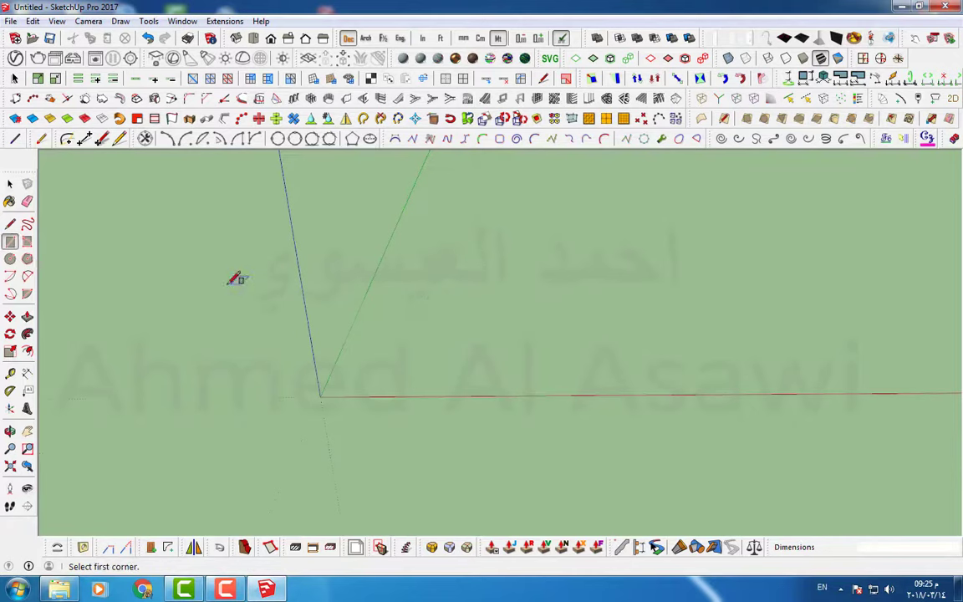
{"action": "left_click", "coordinate": [254, 40]}
{"action": "left_click", "coordinate": [500, 342]}
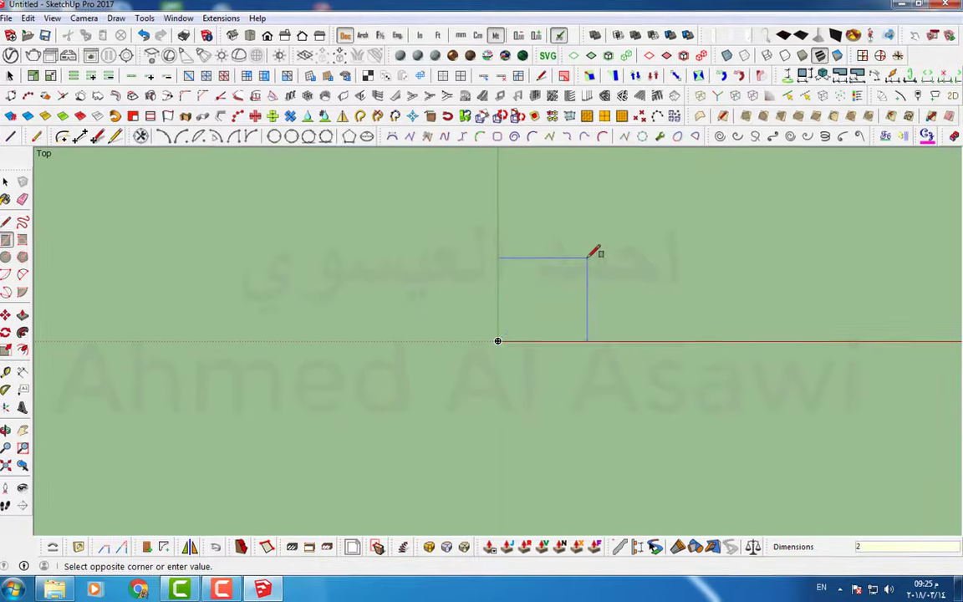
{"action": "type", "text": "2.00,2.00m"}
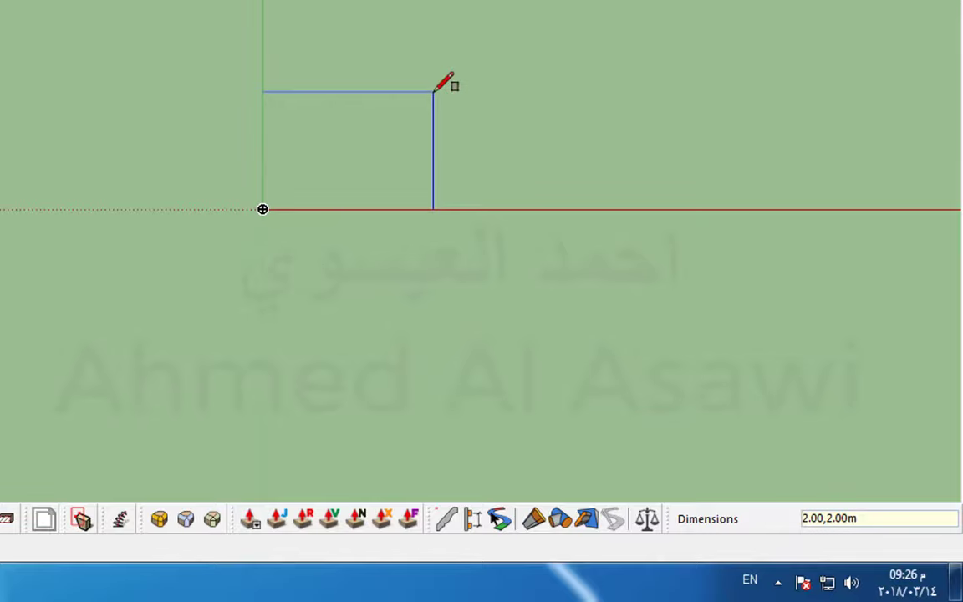
{"action": "key", "text": "Return"}
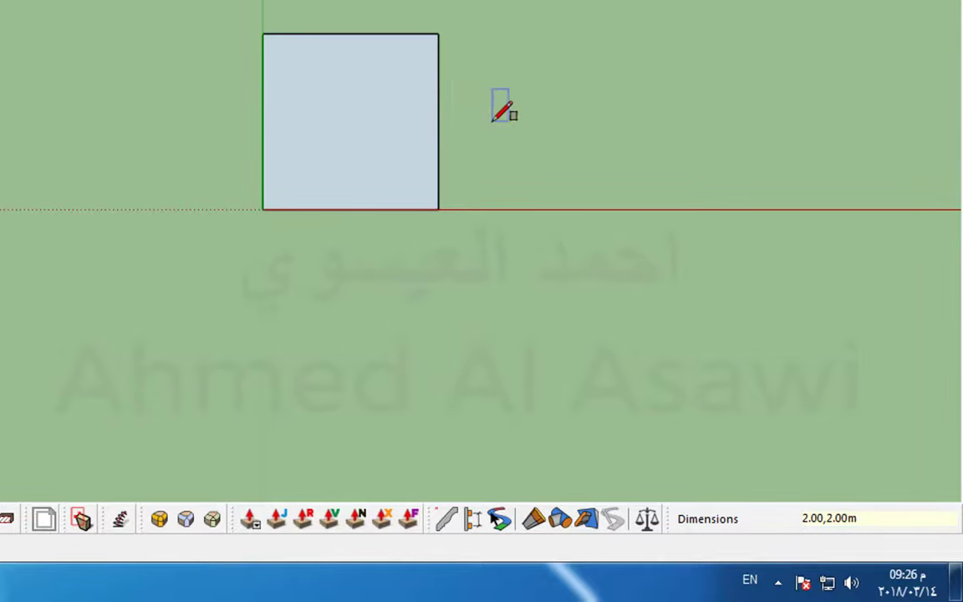
{"action": "key", "text": "space"}
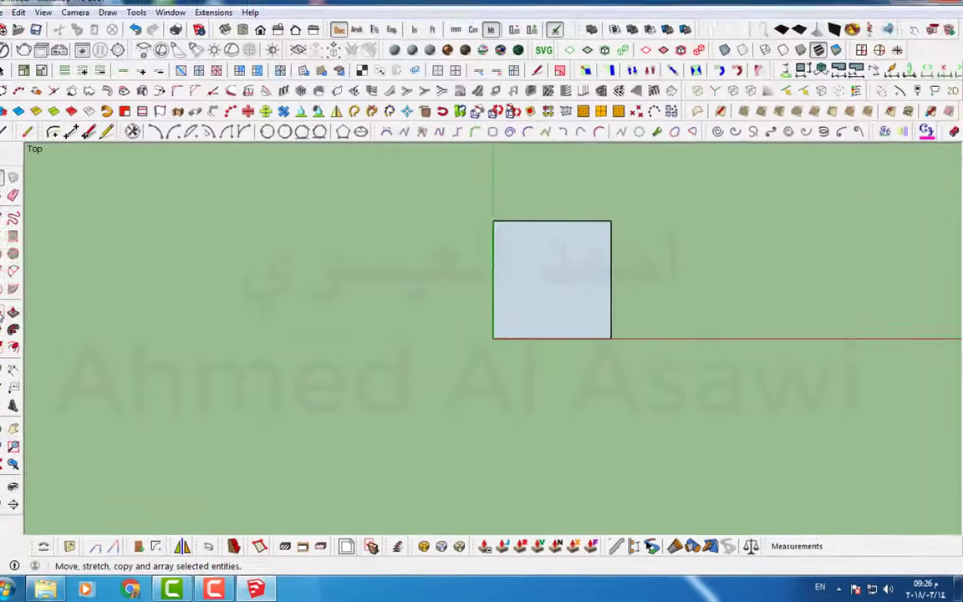
Cancel an accidental corner move and box-select the whole 2 m square
{"action": "left_click", "coordinate": [12, 312]}
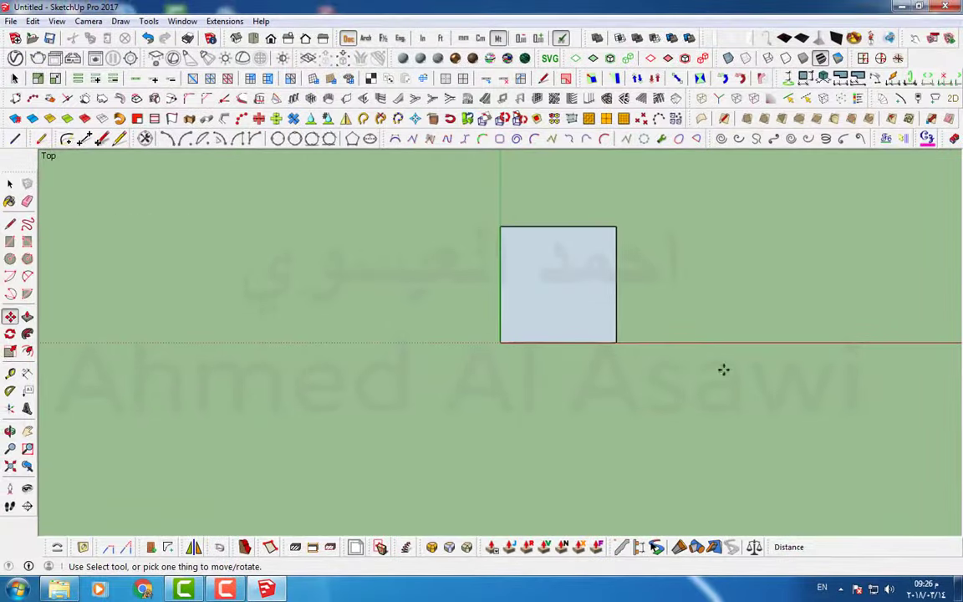
{"action": "left_click", "coordinate": [615, 344]}
{"action": "key", "text": "Escape"}
{"action": "key", "text": "space"}
{"action": "left_click_drag", "start_coordinate": [677, 198], "coordinate": [430, 438]}
Copy the square along the red axis as a 3x array, then start a plank rectangle
{"action": "key", "text": "m"}
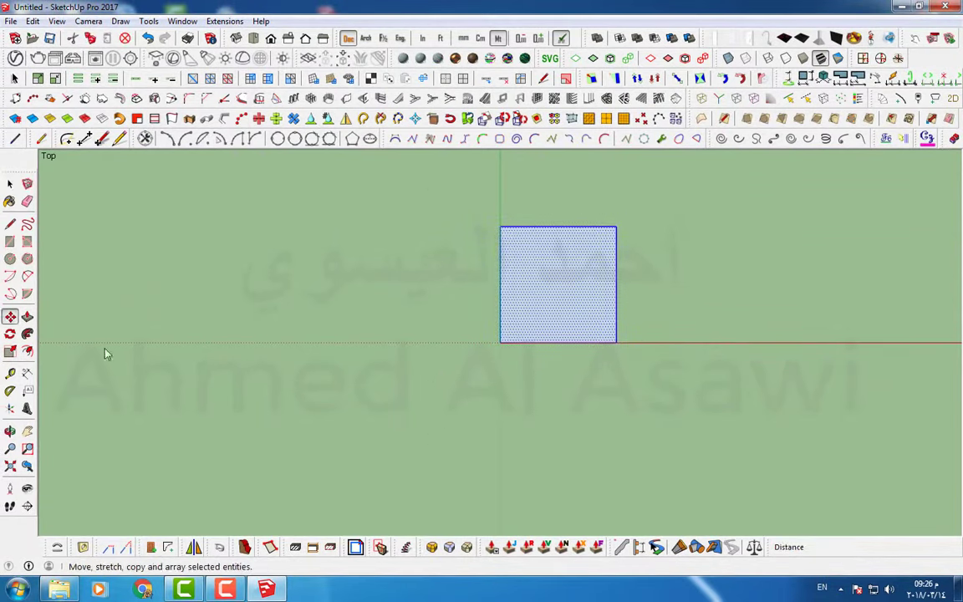
{"action": "left_click", "coordinate": [616, 343]}
{"action": "key", "text": "ctrl"}
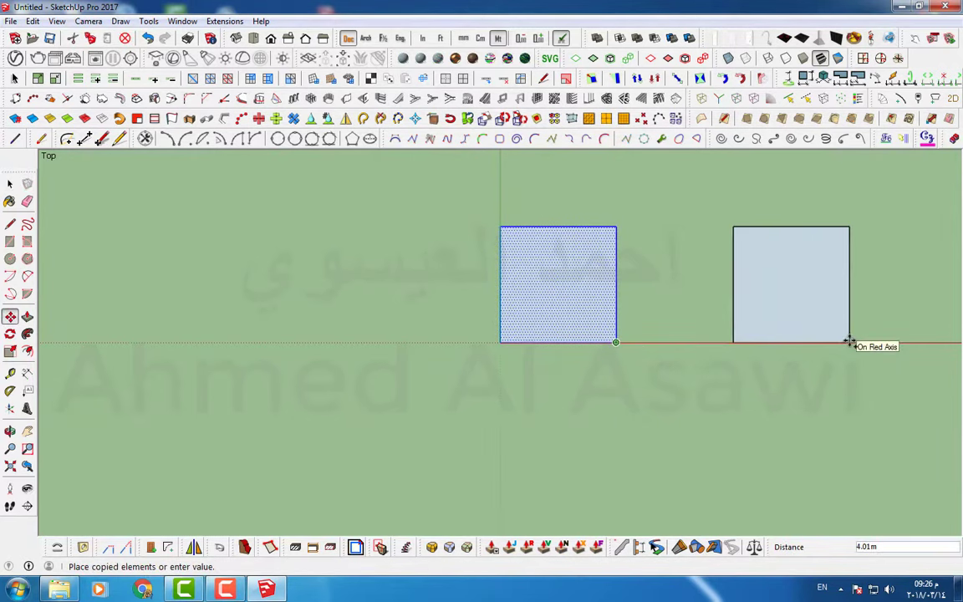
{"action": "left_click", "coordinate": [850, 343]}
{"action": "type", "text": "3x"}
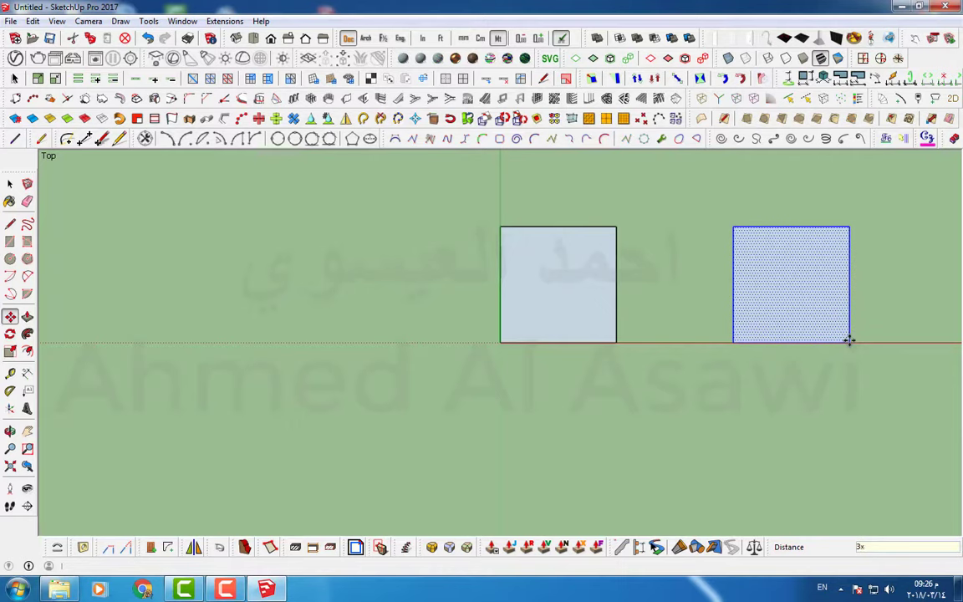
{"action": "key", "text": "Return"}
{"action": "scroll", "coordinate": [778, 362], "scroll_direction": "down", "scroll_amount": 1}
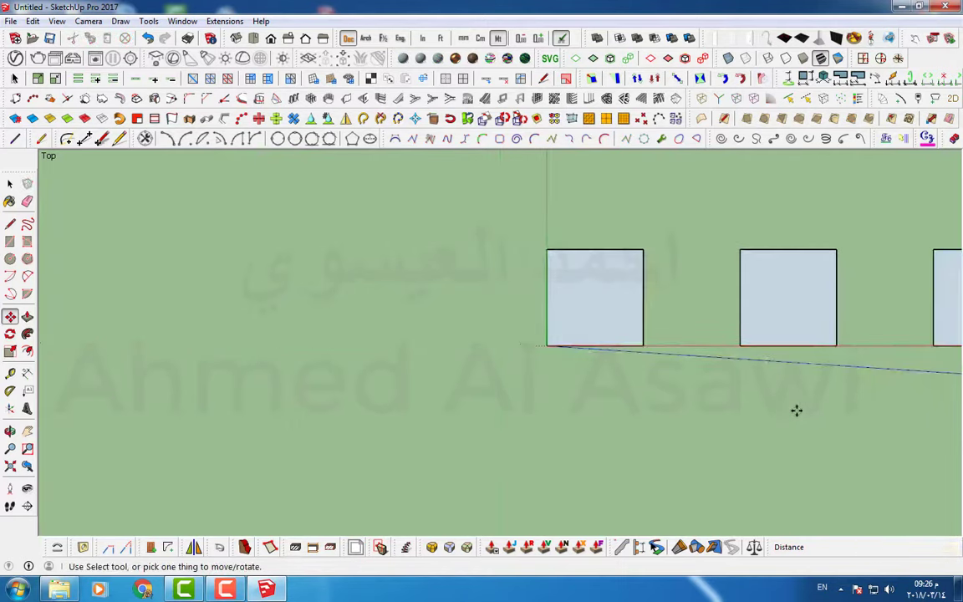
{"action": "middle_click_drag", "start_coordinate": [799, 417], "coordinate": [421, 423], "text": "shift"}
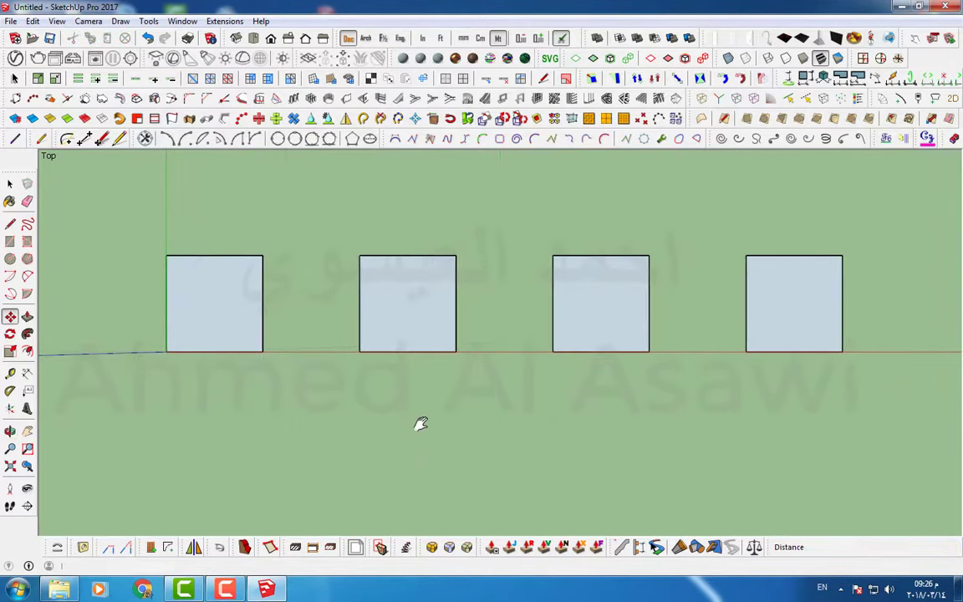
{"action": "key", "text": "space"}
{"action": "scroll", "coordinate": [871, 307], "scroll_direction": "up", "scroll_amount": 1}
{"action": "key", "text": "ctrl+z"}
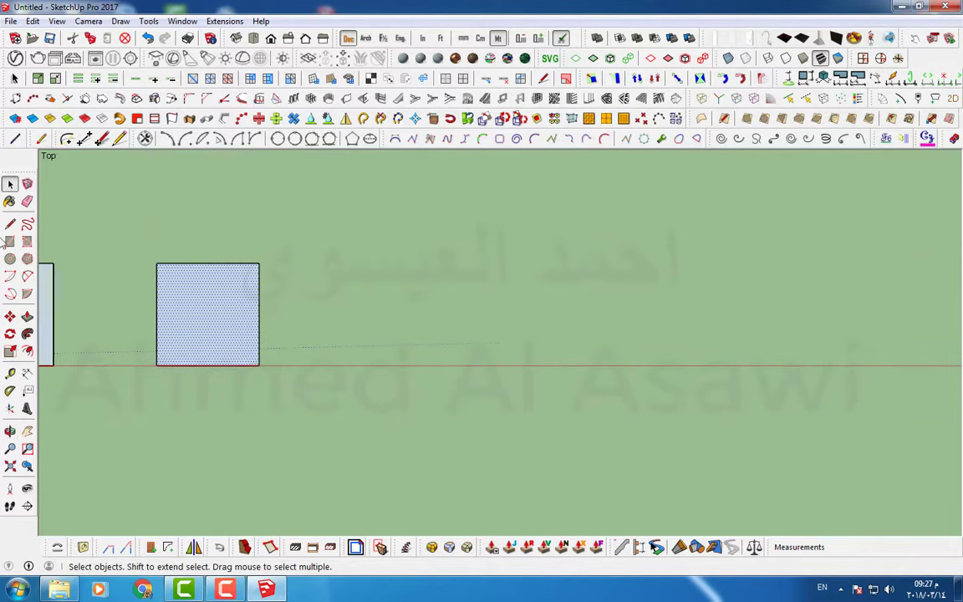
{"action": "key", "text": "r"}
{"action": "left_click", "coordinate": [442, 365]}
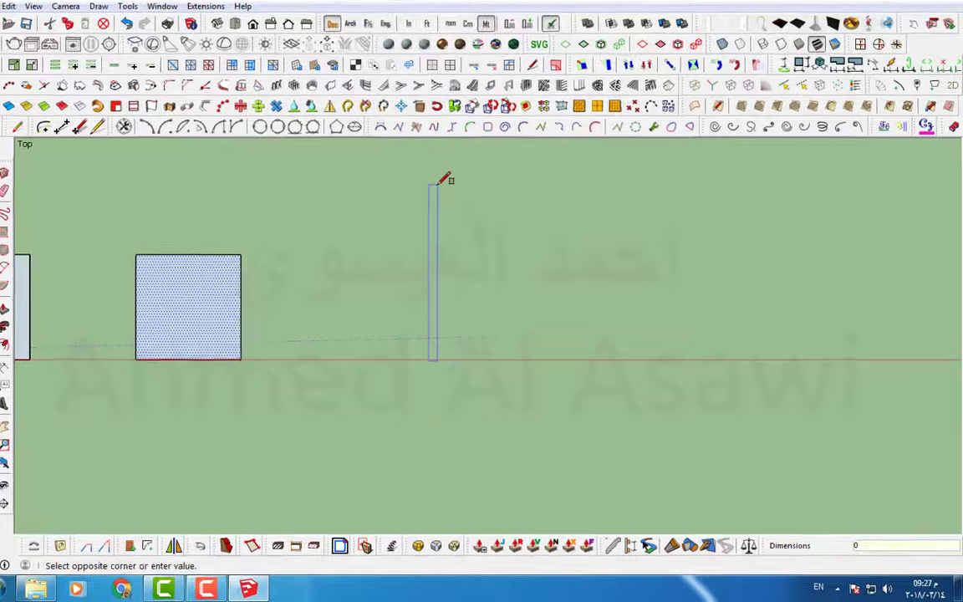
Finish the plank rectangle at 0.15 × 3 m
{"action": "type", "text": "0"}
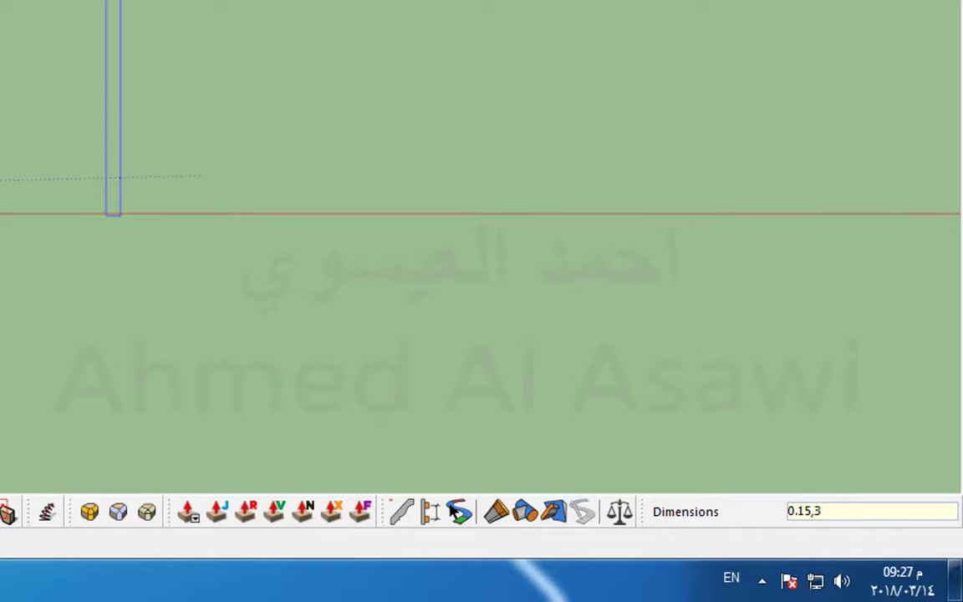
{"action": "key", "text": "Return"}
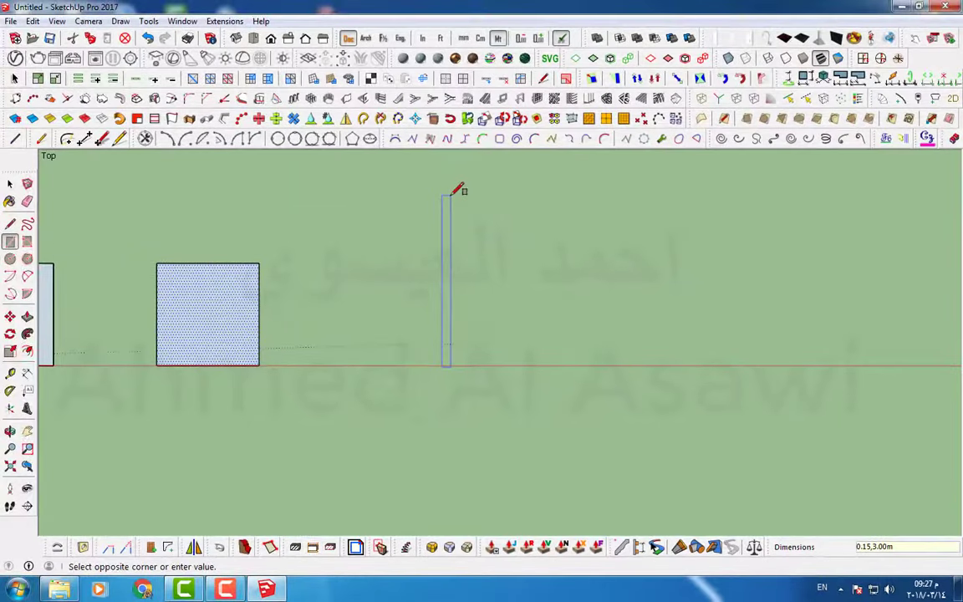
{"action": "key", "text": "space"}
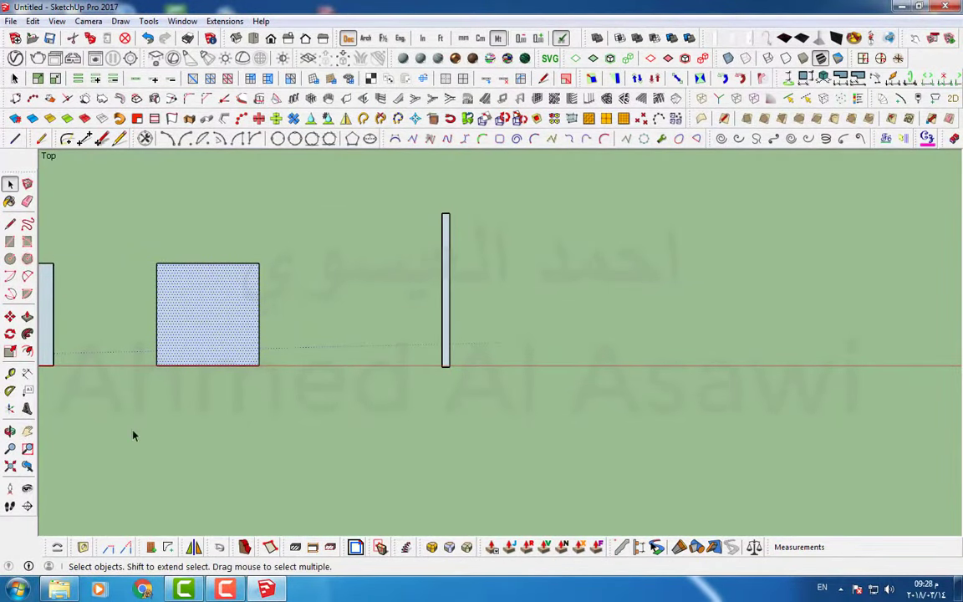
Paint the left square with pink texture 1 from the Save SketchUp collection
{"action": "key", "text": "o"}
{"action": "key", "text": "space"}
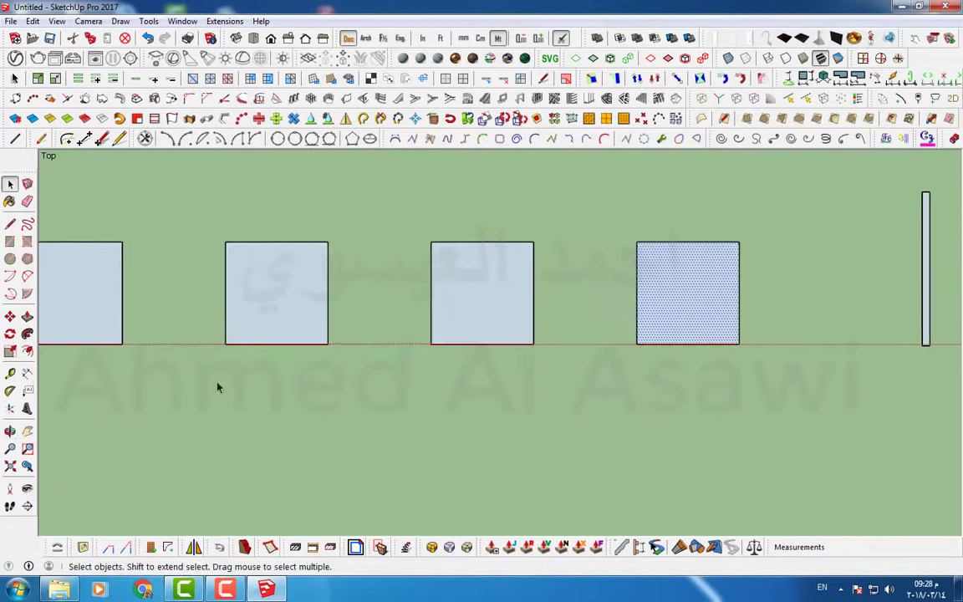
{"action": "scroll", "coordinate": [217, 389], "scroll_direction": "up", "scroll_amount": 3}
{"action": "scroll", "coordinate": [303, 285], "scroll_direction": "up", "scroll_amount": 3}
{"action": "left_click", "coordinate": [303, 285]}
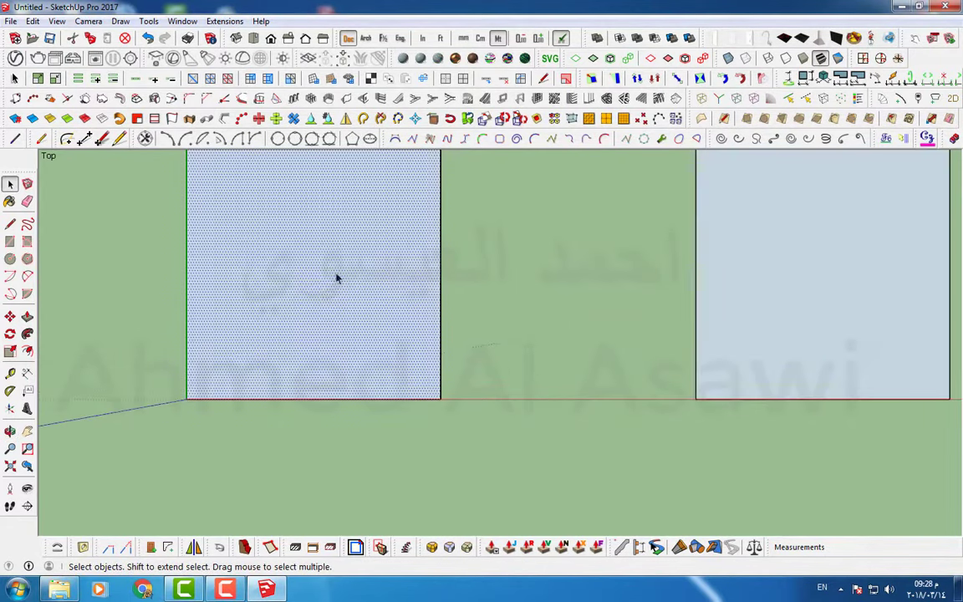
{"action": "left_click", "coordinate": [9, 201]}
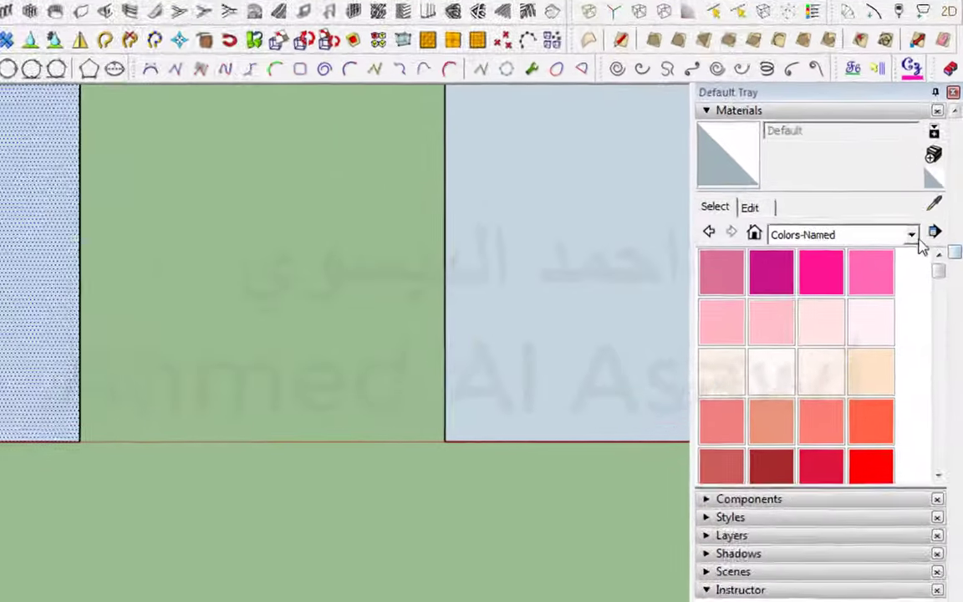
{"action": "left_click", "coordinate": [926, 256]}
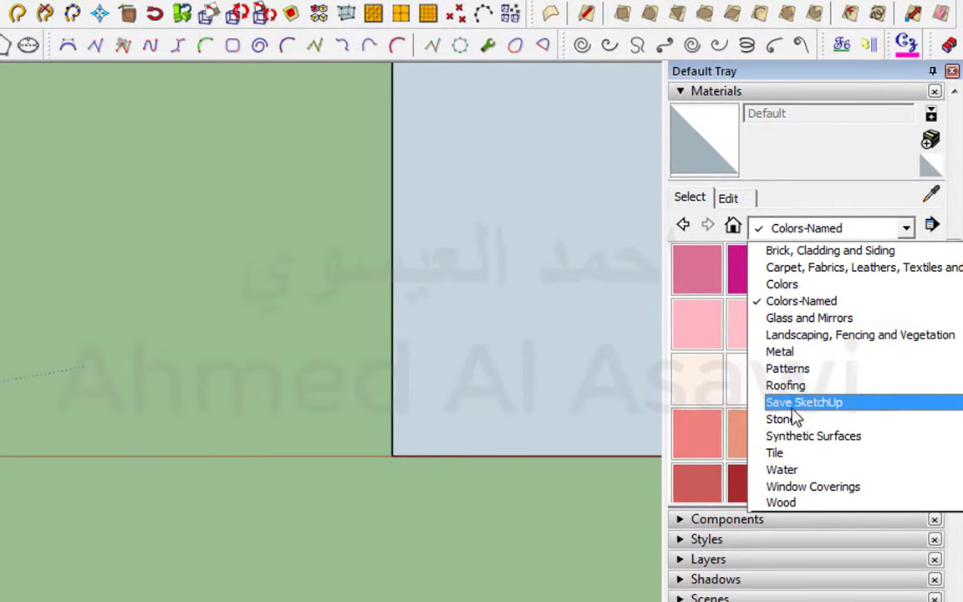
{"action": "left_click", "coordinate": [817, 404]}
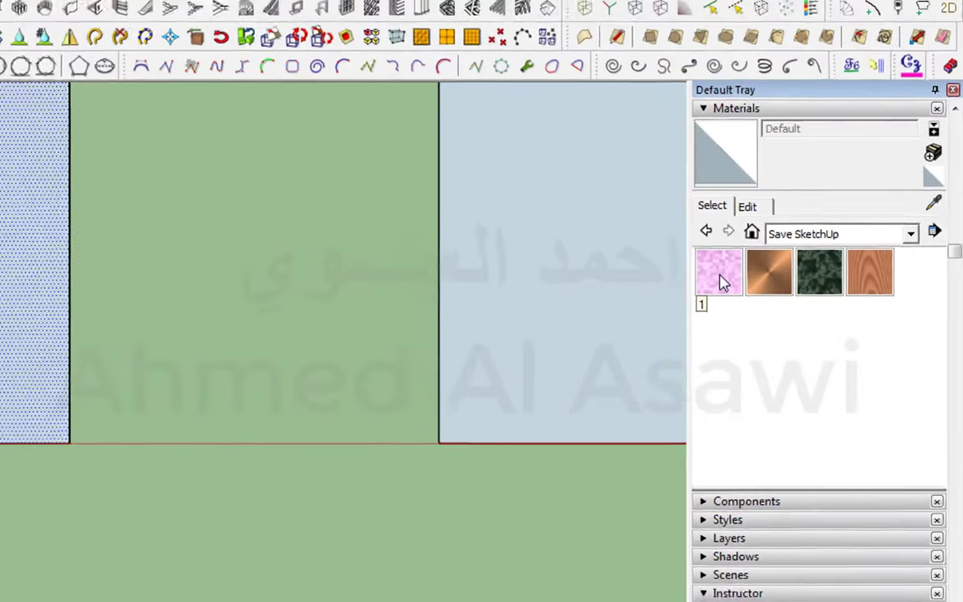
{"action": "left_click", "coordinate": [699, 280]}
{"action": "left_click", "coordinate": [236, 264]}
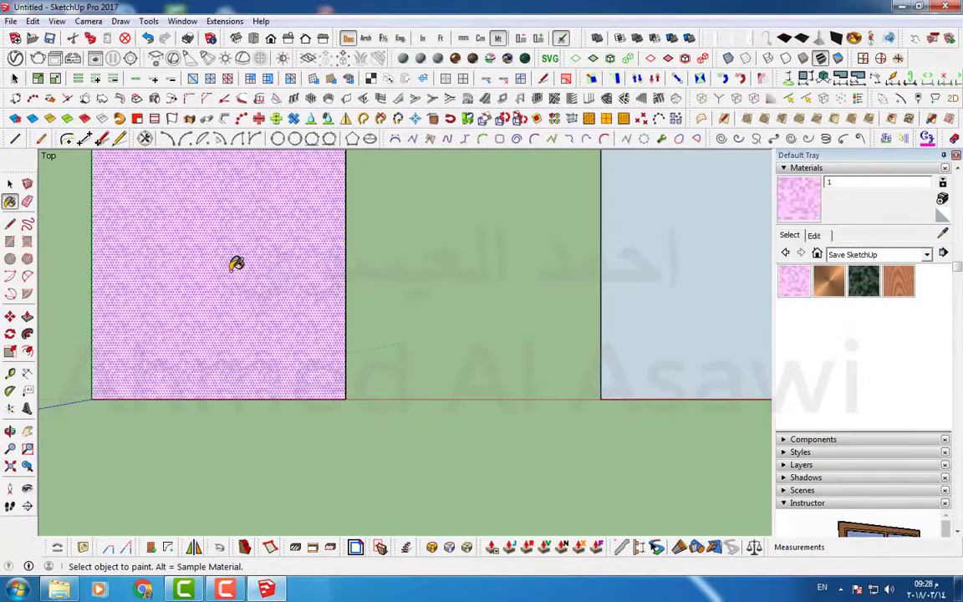
{"action": "scroll", "coordinate": [236, 264], "scroll_direction": "up", "scroll_amount": 2}
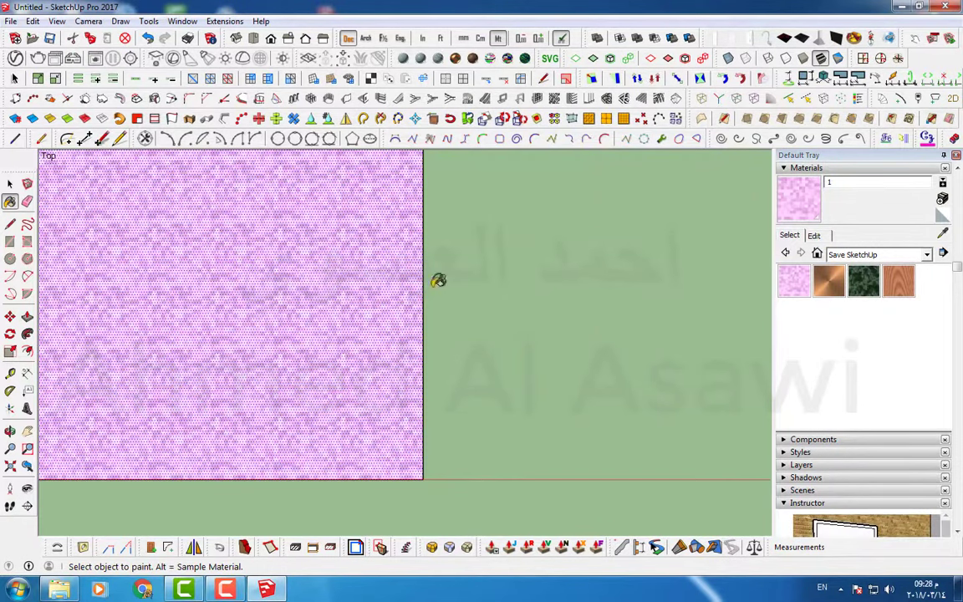
{"action": "scroll", "coordinate": [421, 276], "scroll_direction": "down", "scroll_amount": 1}
Try a green tint on pink material 1, then undo it to keep it pink
{"action": "left_click", "coordinate": [814, 237]}
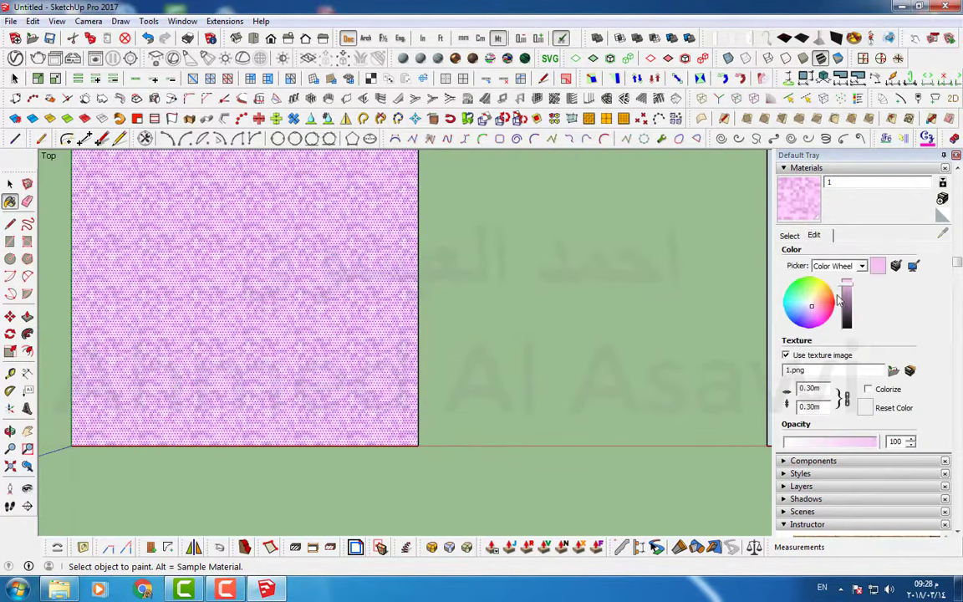
{"action": "left_click", "coordinate": [818, 315]}
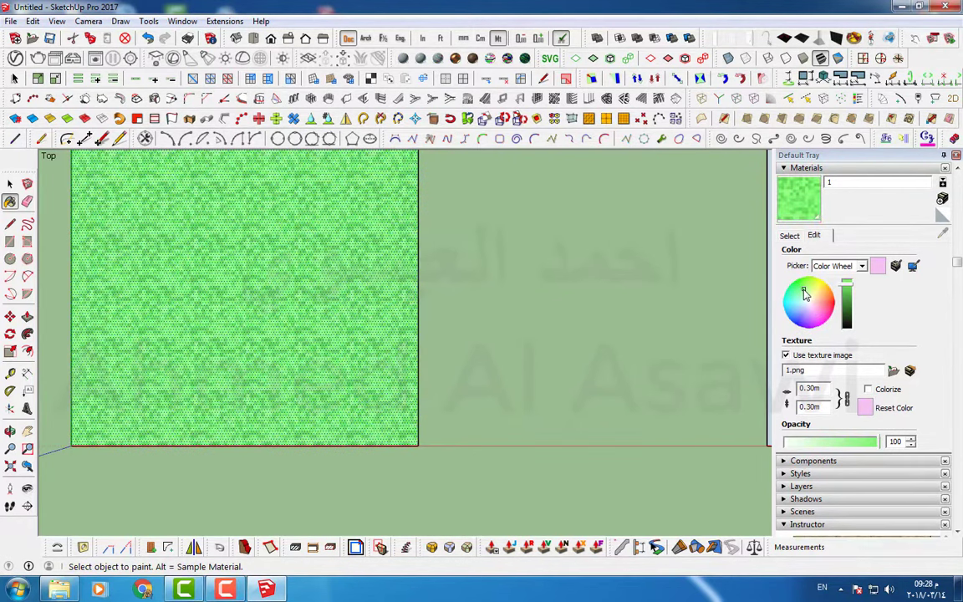
{"action": "left_click", "coordinate": [844, 309]}
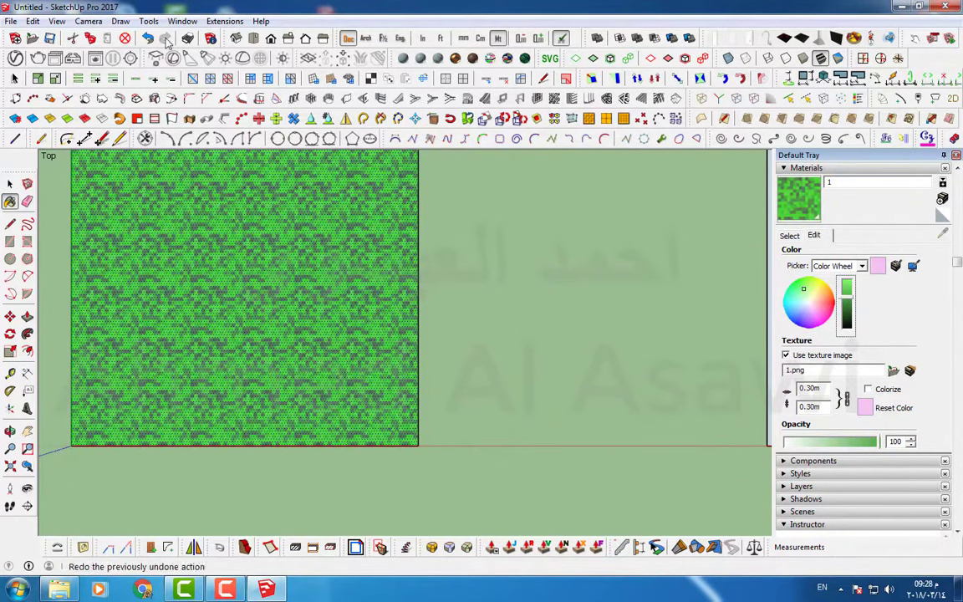
{"action": "key", "text": "ctrl+z"}
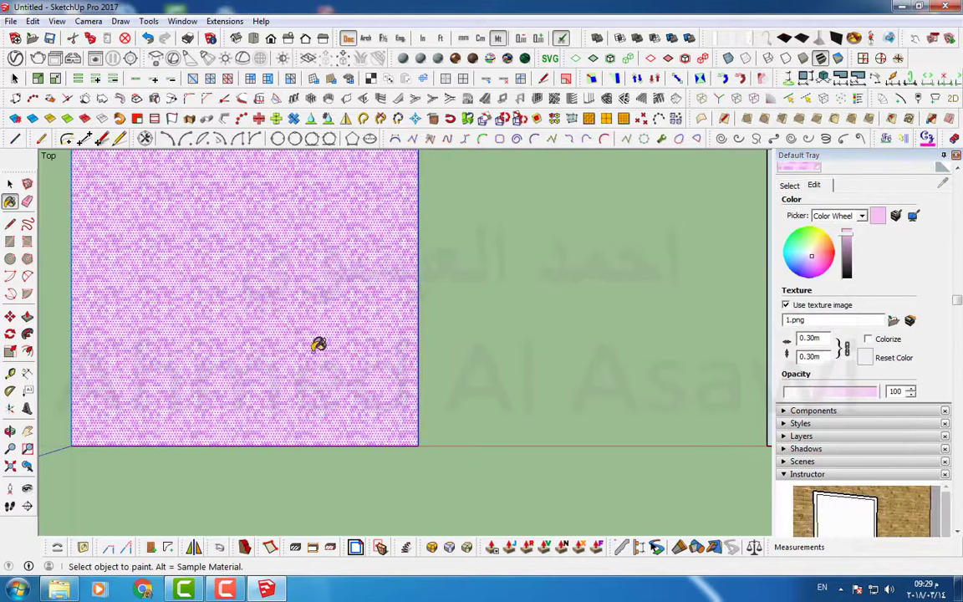
Set pink material 1's texture width to 0.60 m
{"action": "scroll", "coordinate": [378, 349], "scroll_direction": "up", "scroll_amount": 2}
{"action": "scroll", "coordinate": [378, 350], "scroll_direction": "up", "scroll_amount": 1}
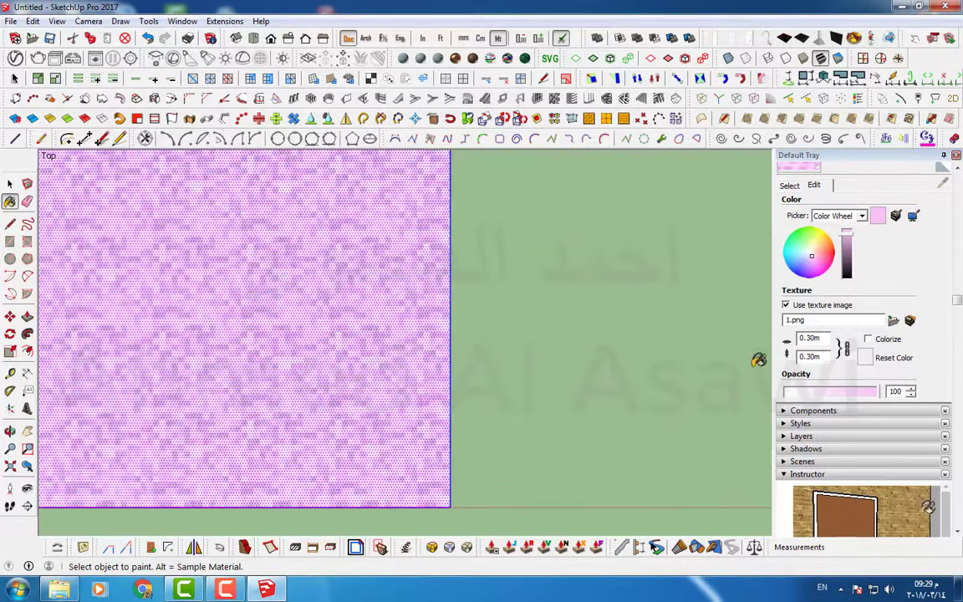
{"action": "double_click", "coordinate": [811, 339]}
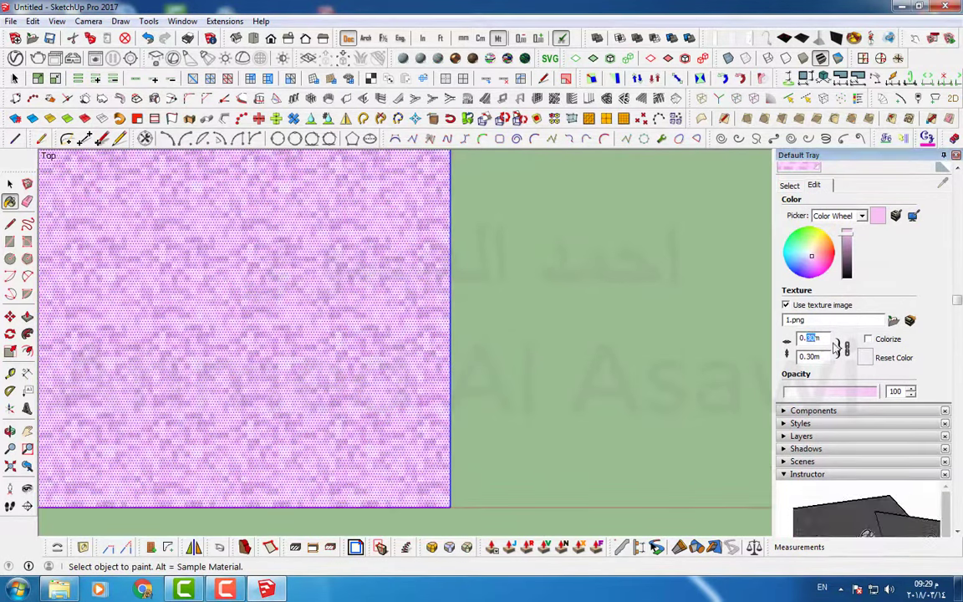
{"action": "key", "text": "Return"}
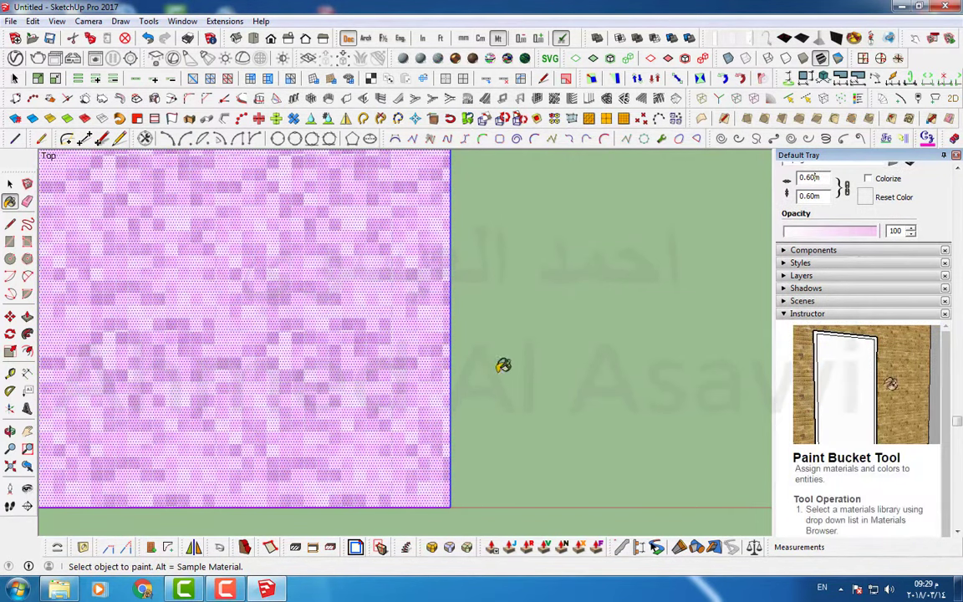
Pan to the other squares and select the middle plain square
{"action": "scroll", "coordinate": [503, 365], "scroll_direction": "down", "scroll_amount": 2}
{"action": "scroll", "coordinate": [504, 360], "scroll_direction": "down", "scroll_amount": 4}
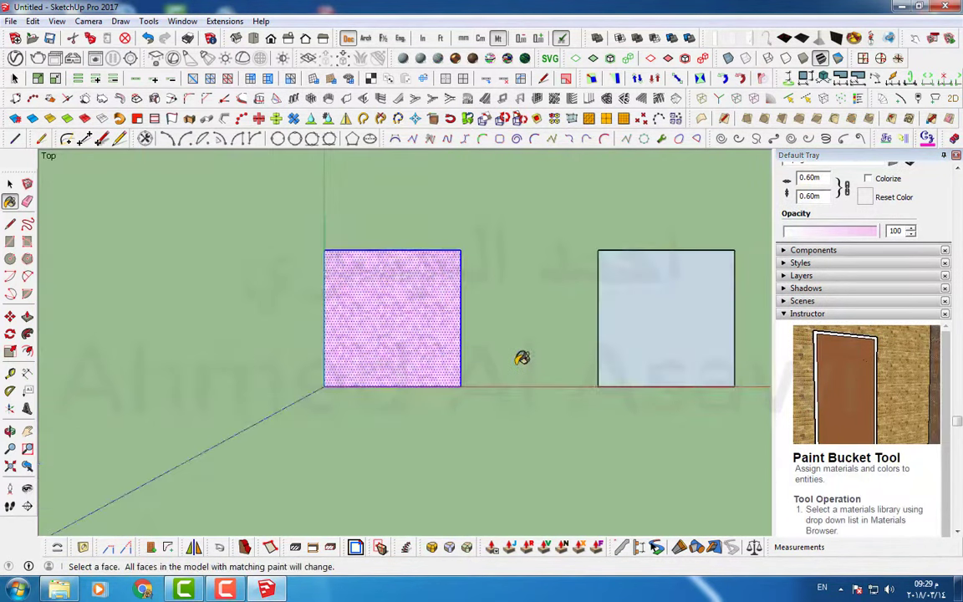
{"action": "middle_click_drag", "start_coordinate": [522, 358], "coordinate": [277, 361], "text": "shift"}
{"action": "key", "text": "space"}
{"action": "left_click", "coordinate": [442, 338]}
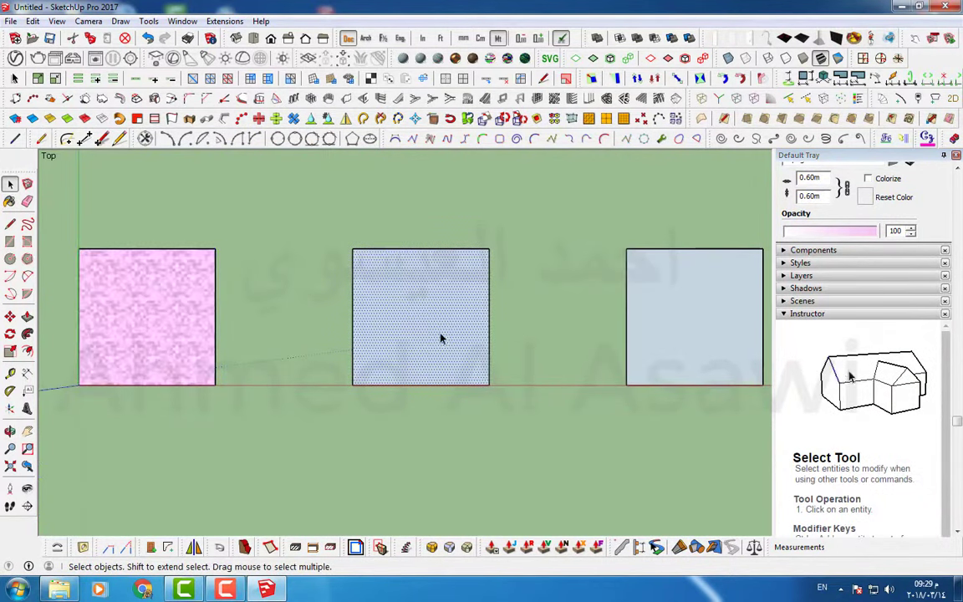
{"action": "scroll", "coordinate": [853, 318], "scroll_direction": "up", "scroll_amount": 5}
Paint the middle square with copper material 2
{"action": "left_click", "coordinate": [790, 346]}
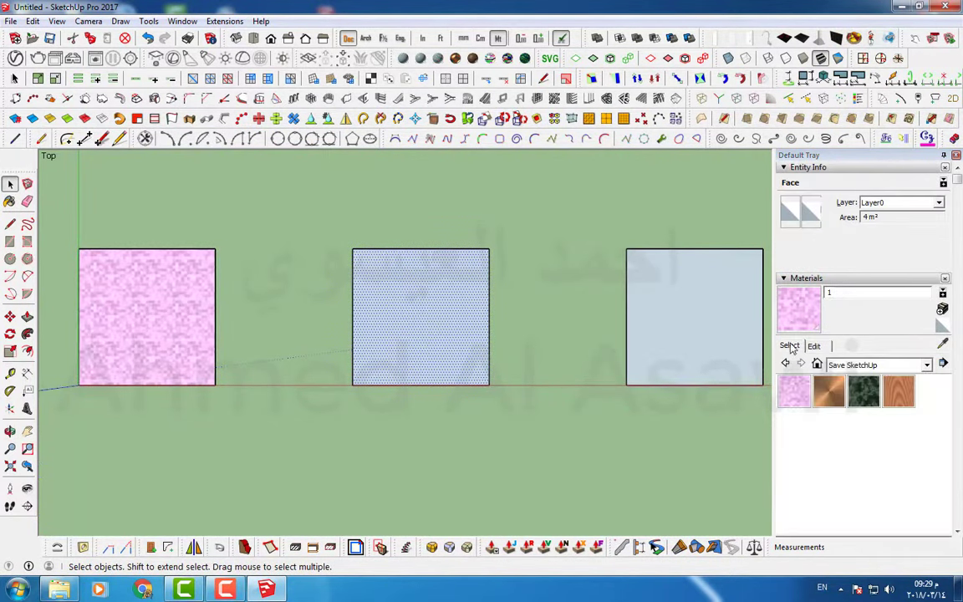
{"action": "left_click", "coordinate": [828, 398]}
{"action": "left_click", "coordinate": [464, 338]}
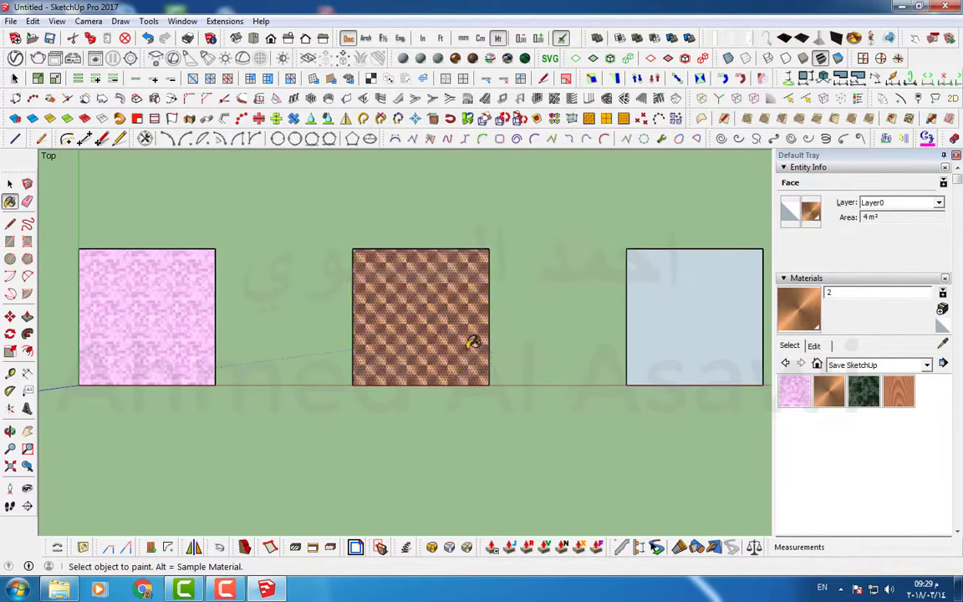
{"action": "scroll", "coordinate": [468, 339], "scroll_direction": "up", "scroll_amount": 3}
{"action": "left_click", "coordinate": [831, 347]}
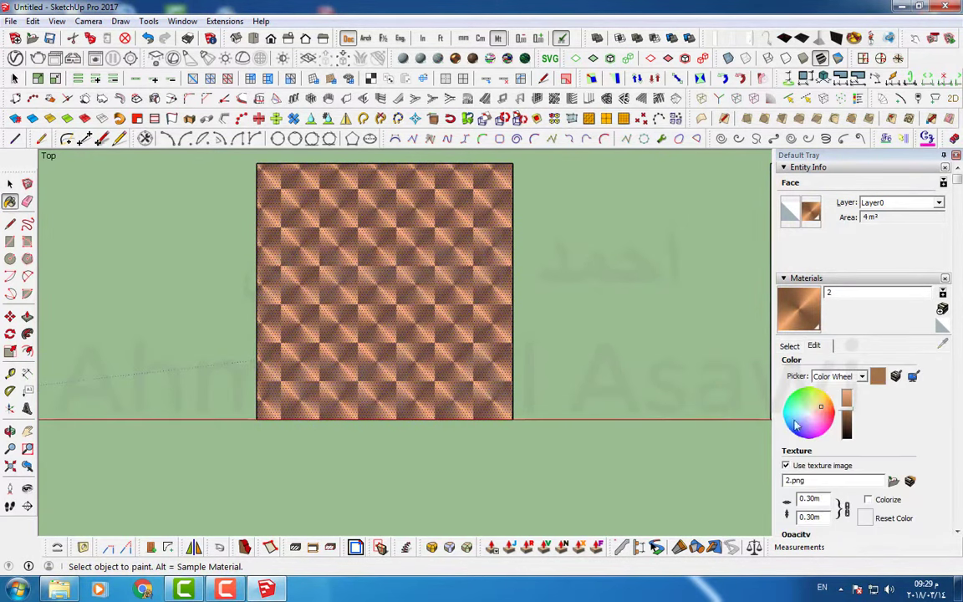
{"action": "key", "text": "space"}
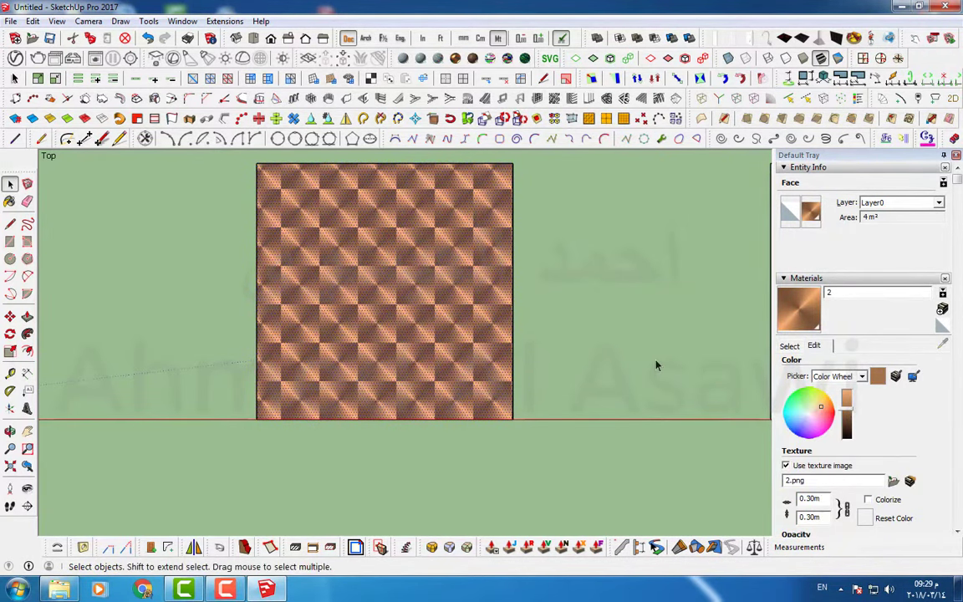
{"action": "middle_click_drag", "start_coordinate": [656, 361], "coordinate": [243, 378], "text": "shift"}
Paint the next square with green marble material 3
{"action": "left_click", "coordinate": [801, 347]}
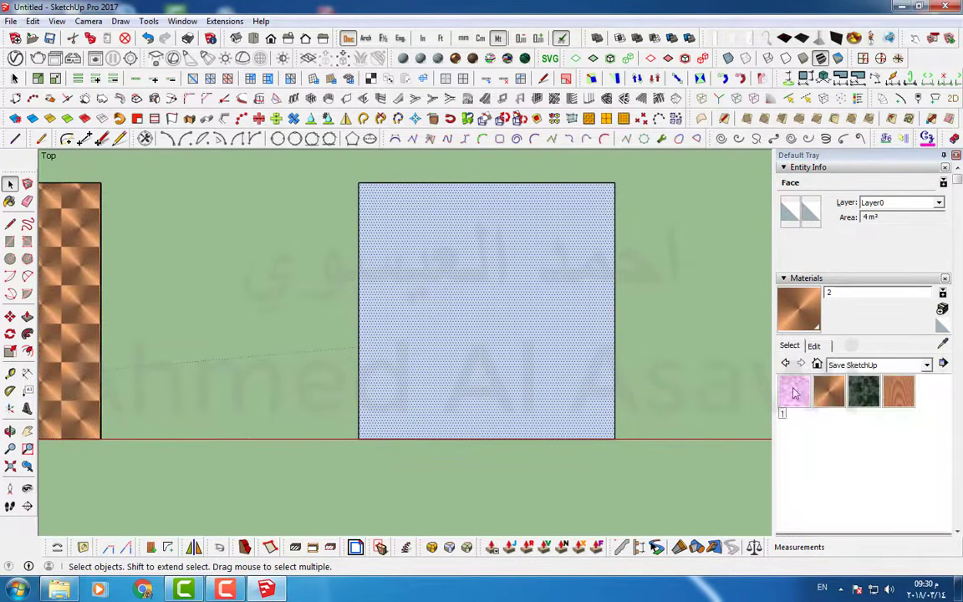
{"action": "left_click", "coordinate": [863, 391]}
{"action": "left_click", "coordinate": [510, 322]}
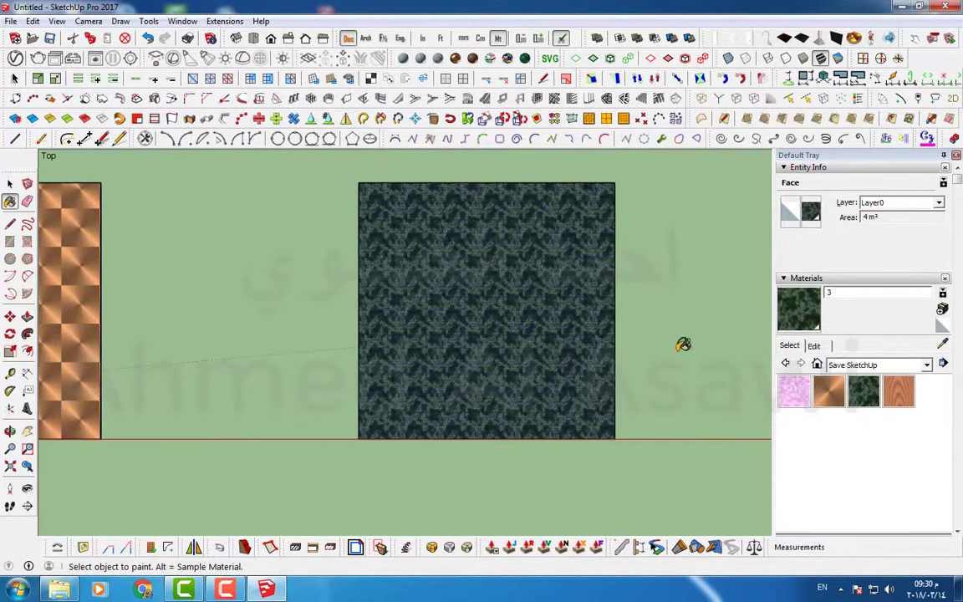
{"action": "key", "text": "space"}
{"action": "scroll", "coordinate": [532, 337], "scroll_direction": "up", "scroll_amount": 3}
{"action": "scroll", "coordinate": [532, 336], "scroll_direction": "down", "scroll_amount": 1}
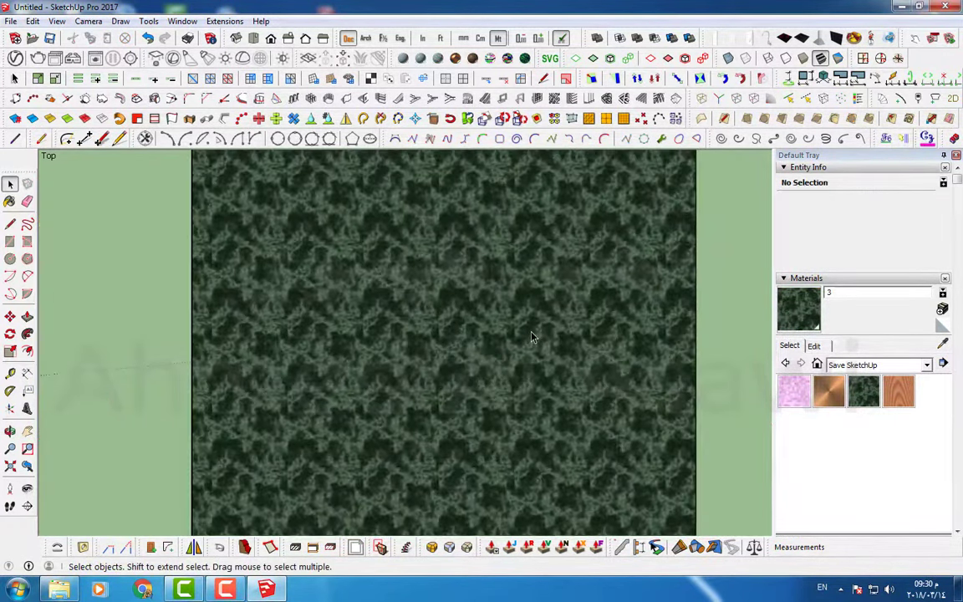
{"action": "scroll", "coordinate": [532, 337], "scroll_direction": "down", "scroll_amount": 4}
{"action": "scroll", "coordinate": [649, 425], "scroll_direction": "down", "scroll_amount": 1}
Select the leftover plain blue square with its edges and delete it
{"action": "middle_click_drag", "start_coordinate": [650, 426], "coordinate": [370, 425], "text": "shift"}
{"action": "scroll", "coordinate": [455, 359], "scroll_direction": "up", "scroll_amount": 2}
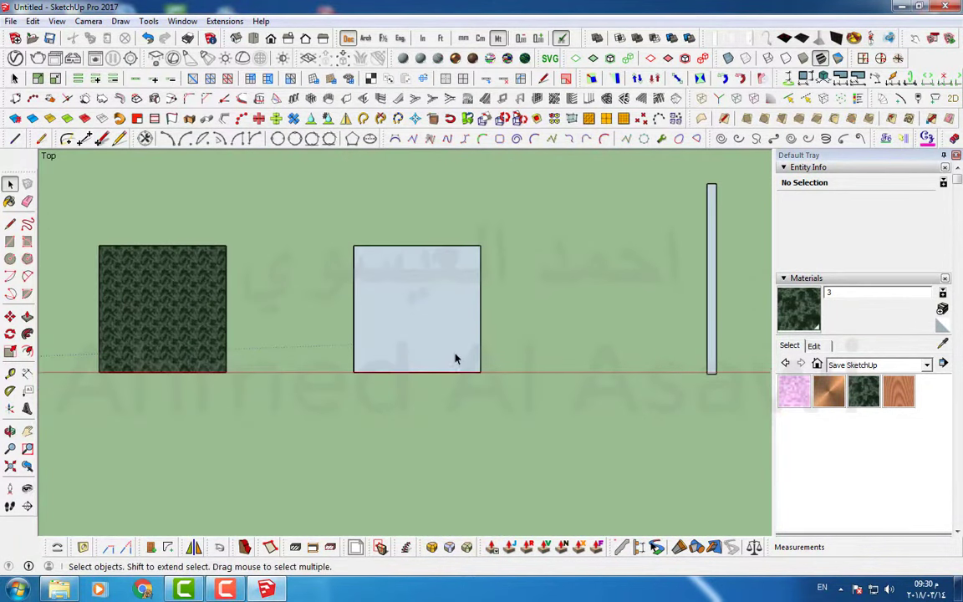
{"action": "left_click", "coordinate": [440, 312]}
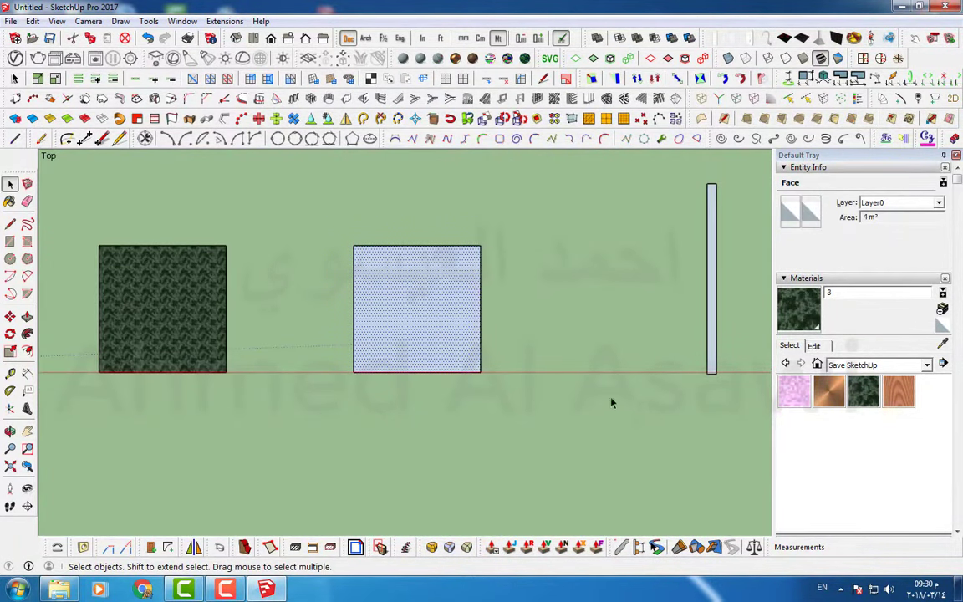
{"action": "left_click_drag", "start_coordinate": [349, 466], "coordinate": [336, 460]}
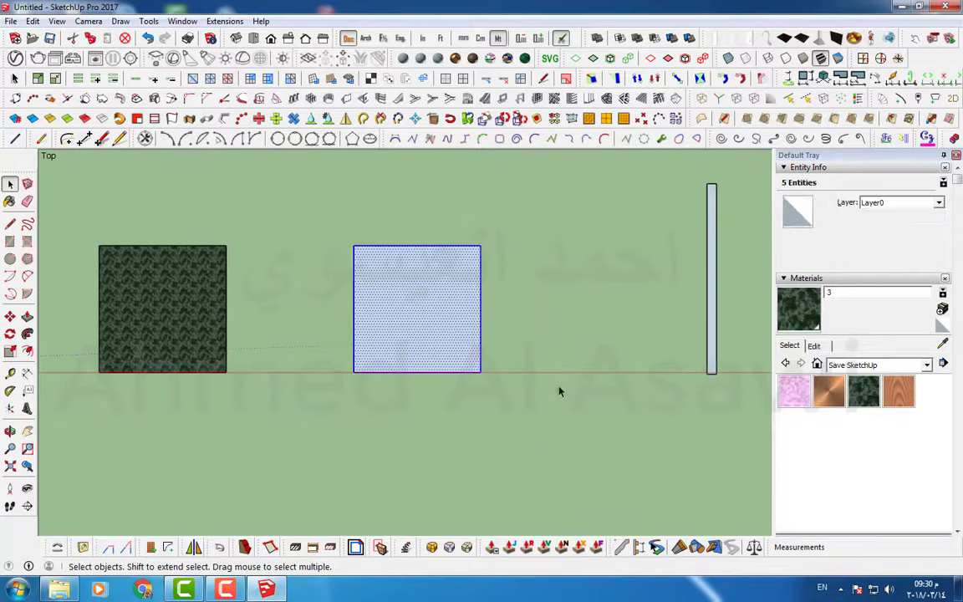
{"action": "key", "text": "Delete"}
{"action": "middle_click_drag", "start_coordinate": [730, 361], "coordinate": [602, 387], "text": "shift"}
Paint the thin plank with wood material 4
{"action": "scroll", "coordinate": [518, 351], "scroll_direction": "up", "scroll_amount": 2}
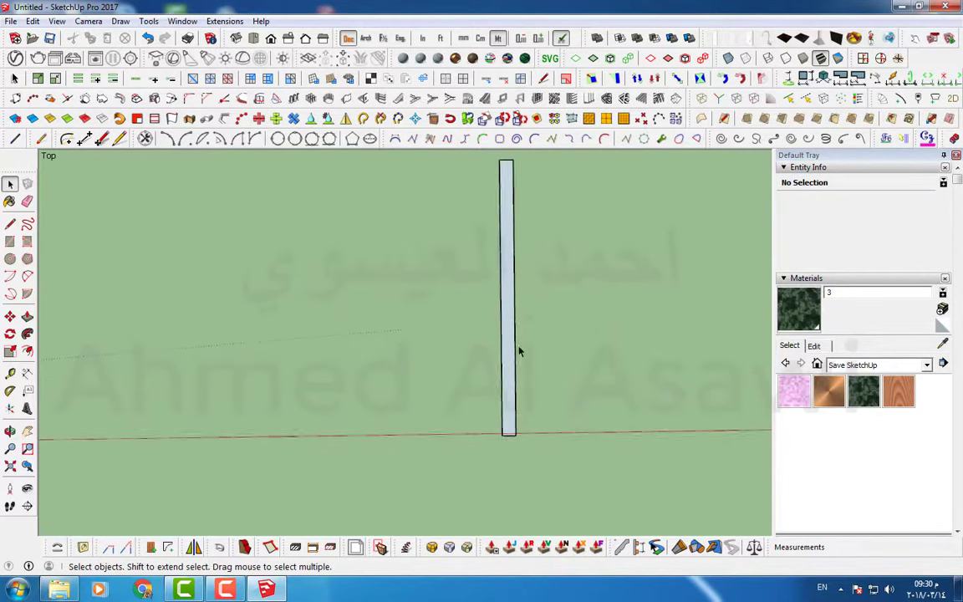
{"action": "scroll", "coordinate": [510, 357], "scroll_direction": "up", "scroll_amount": 2}
{"action": "left_click", "coordinate": [509, 357]}
{"action": "scroll", "coordinate": [550, 354], "scroll_direction": "up", "scroll_amount": 1}
{"action": "left_click", "coordinate": [898, 391]}
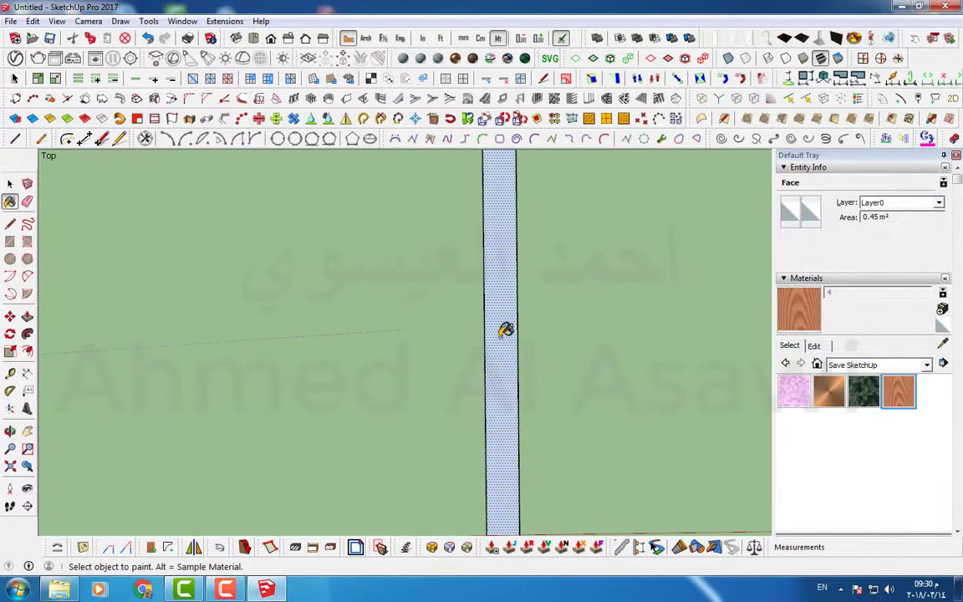
{"action": "left_click", "coordinate": [506, 327]}
{"action": "key", "text": "space"}
{"action": "left_click", "coordinate": [556, 351]}
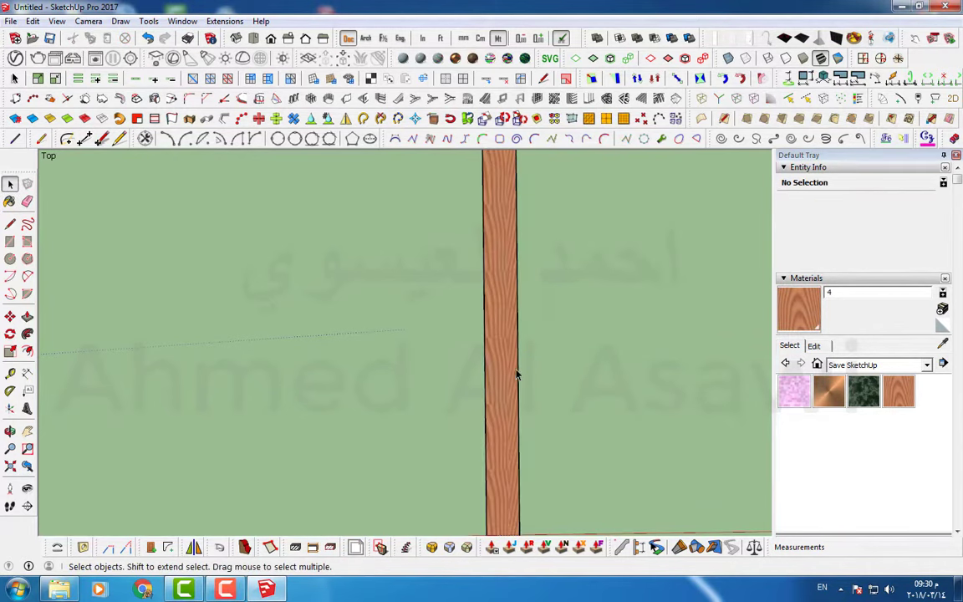
Resize the wood texture to 0.10 × 0.15 m and close the Default Tray
{"action": "scroll", "coordinate": [535, 284], "scroll_direction": "up", "scroll_amount": 1}
{"action": "scroll", "coordinate": [535, 276], "scroll_direction": "up", "scroll_amount": 2}
{"action": "left_click", "coordinate": [814, 346]}
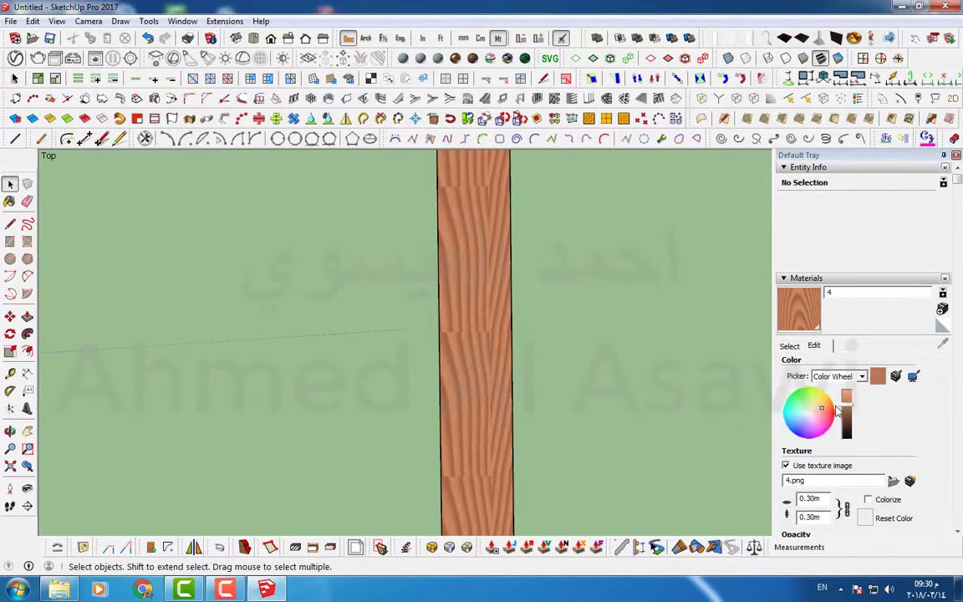
{"action": "scroll", "coordinate": [840, 499], "scroll_direction": "down", "scroll_amount": 2}
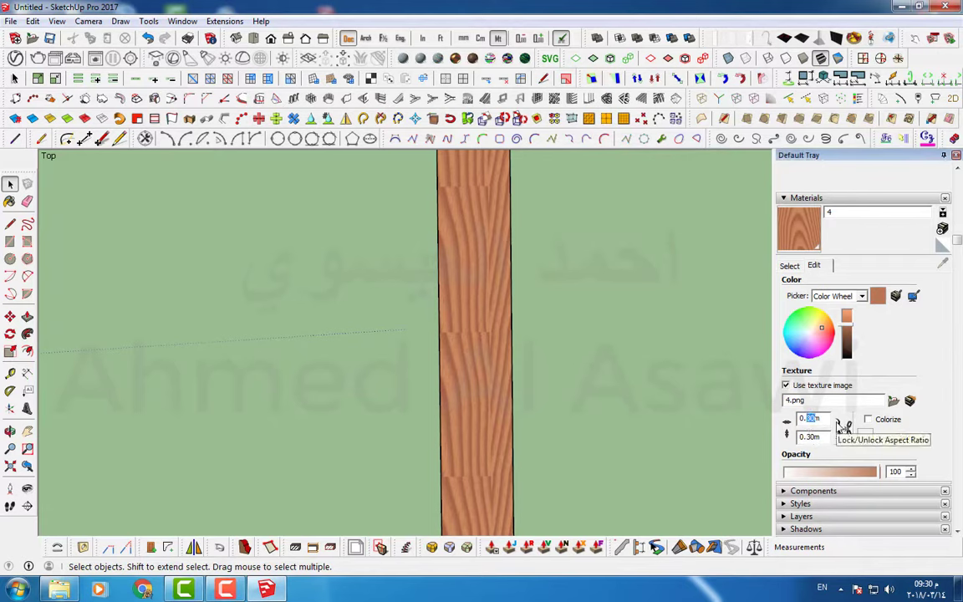
{"action": "type", "text": "8"}
{"action": "key", "text": "Return"}
{"action": "scroll", "coordinate": [464, 354], "scroll_direction": "down", "scroll_amount": 3}
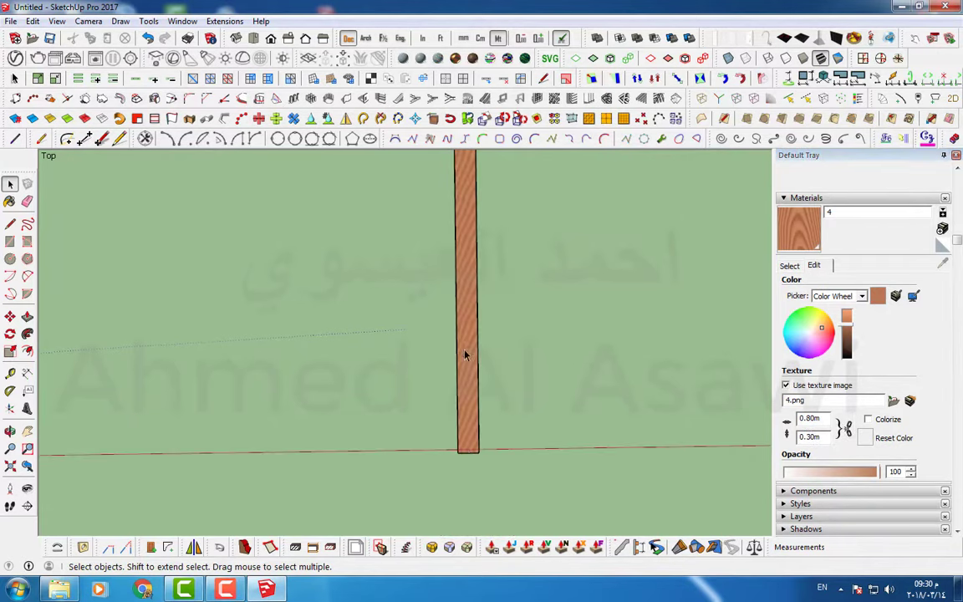
{"action": "scroll", "coordinate": [469, 376], "scroll_direction": "up", "scroll_amount": 2}
{"action": "scroll", "coordinate": [559, 310], "scroll_direction": "up", "scroll_amount": 1}
{"action": "scroll", "coordinate": [460, 297], "scroll_direction": "up", "scroll_amount": 3}
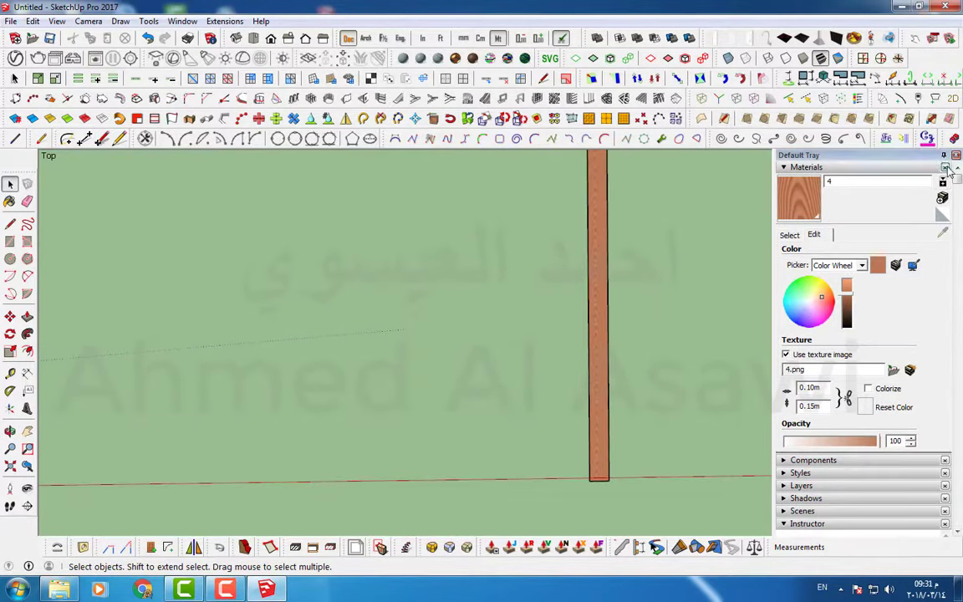
{"action": "left_click", "coordinate": [945, 166]}
{"action": "left_click", "coordinate": [956, 155]}
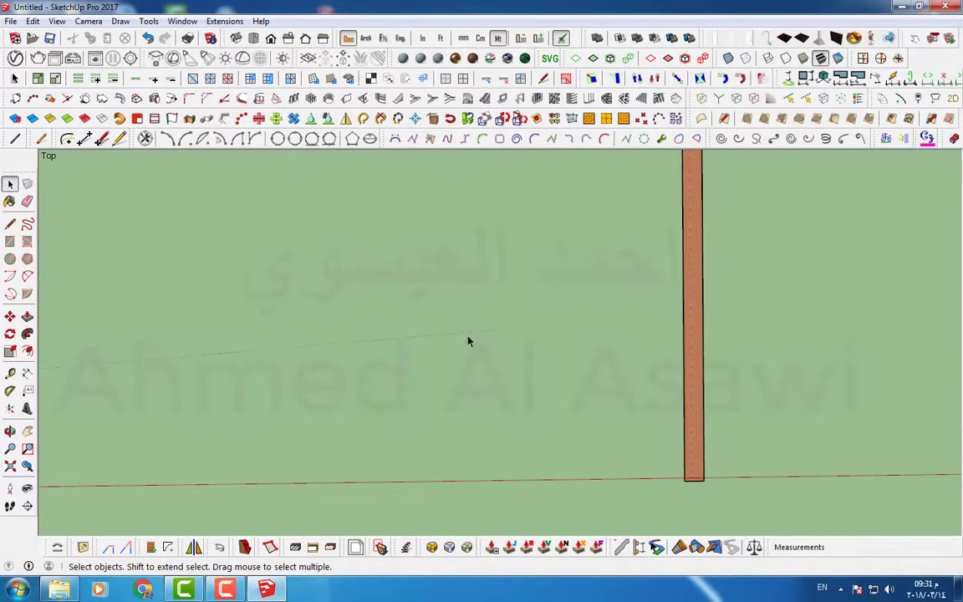
{"action": "middle_click_drag", "start_coordinate": [469, 338], "coordinate": [609, 366], "text": "shift"}
{"action": "scroll", "coordinate": [608, 366], "scroll_direction": "down", "scroll_amount": 3}
{"action": "scroll", "coordinate": [488, 351], "scroll_direction": "down", "scroll_amount": 2}
{"action": "middle_click_drag", "start_coordinate": [344, 434], "coordinate": [489, 430], "text": "shift"}
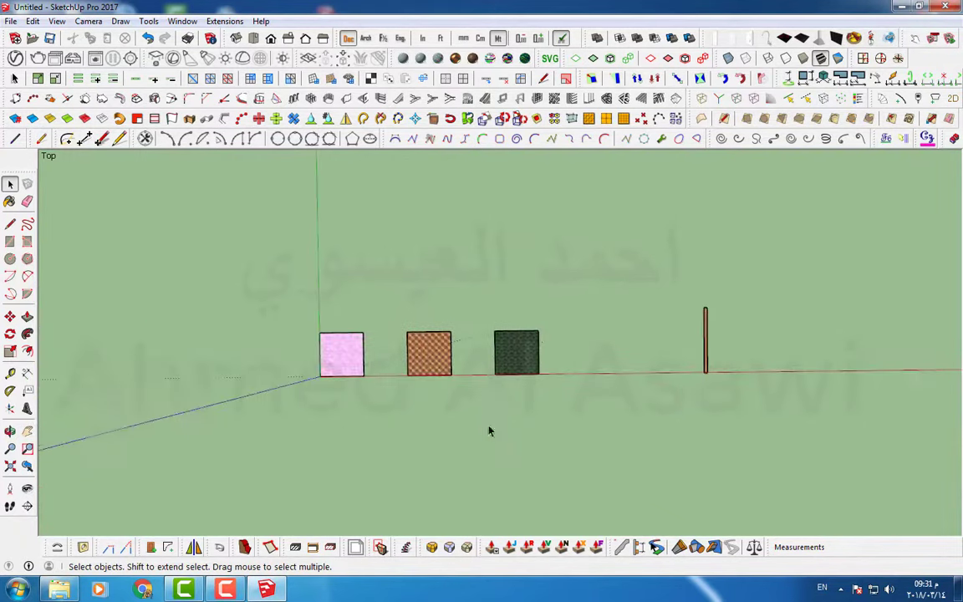
{"action": "scroll", "coordinate": [489, 430], "scroll_direction": "up", "scroll_amount": 3}
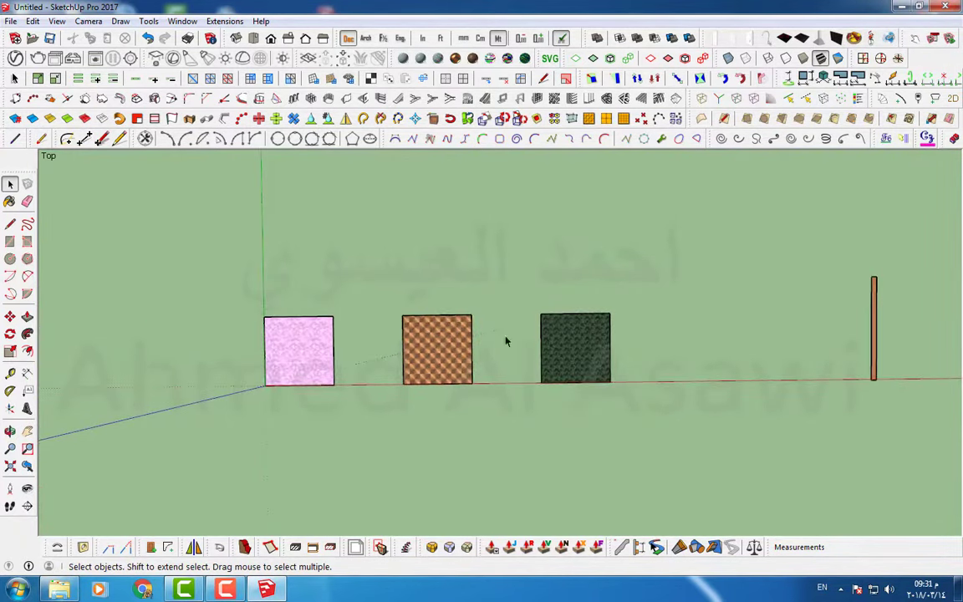
{"action": "scroll", "coordinate": [316, 366], "scroll_direction": "up", "scroll_amount": 2}
{"action": "scroll", "coordinate": [316, 366], "scroll_direction": "up", "scroll_amount": 3}
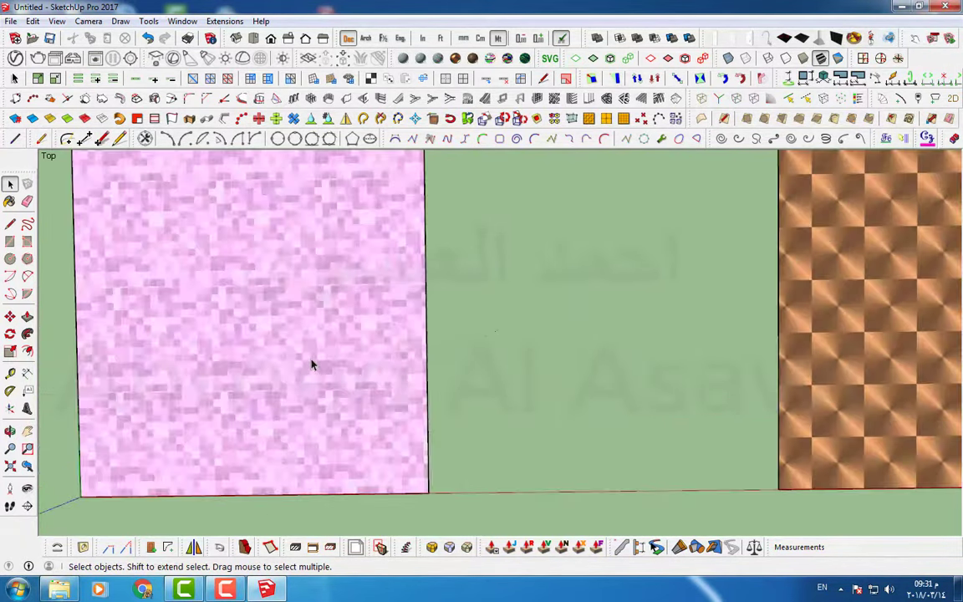
{"action": "scroll", "coordinate": [846, 394], "scroll_direction": "down", "scroll_amount": 2}
{"action": "scroll", "coordinate": [846, 394], "scroll_direction": "down", "scroll_amount": 1}
{"action": "middle_click_drag", "start_coordinate": [759, 463], "coordinate": [383, 451], "text": "shift"}
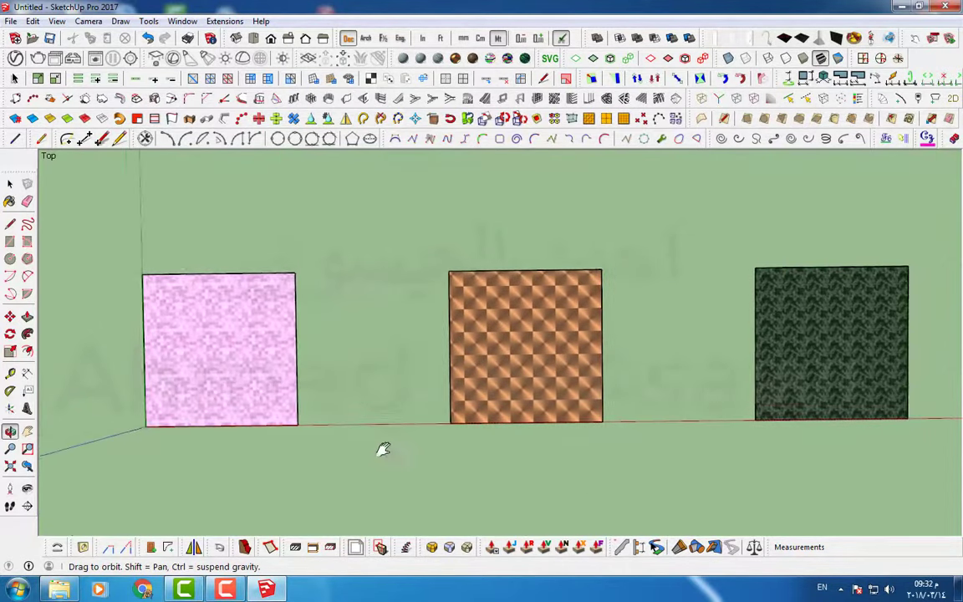
{"action": "scroll", "coordinate": [389, 454], "scroll_direction": "down", "scroll_amount": 1}
{"action": "scroll", "coordinate": [389, 454], "scroll_direction": "down", "scroll_amount": 1}
{"action": "middle_click_drag", "start_coordinate": [583, 458], "coordinate": [639, 441], "text": "shift"}
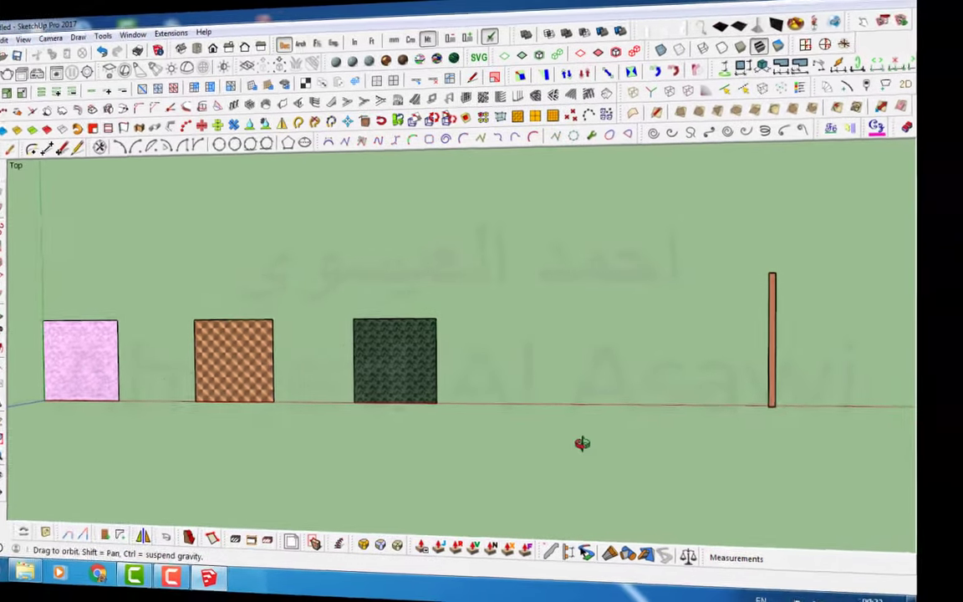